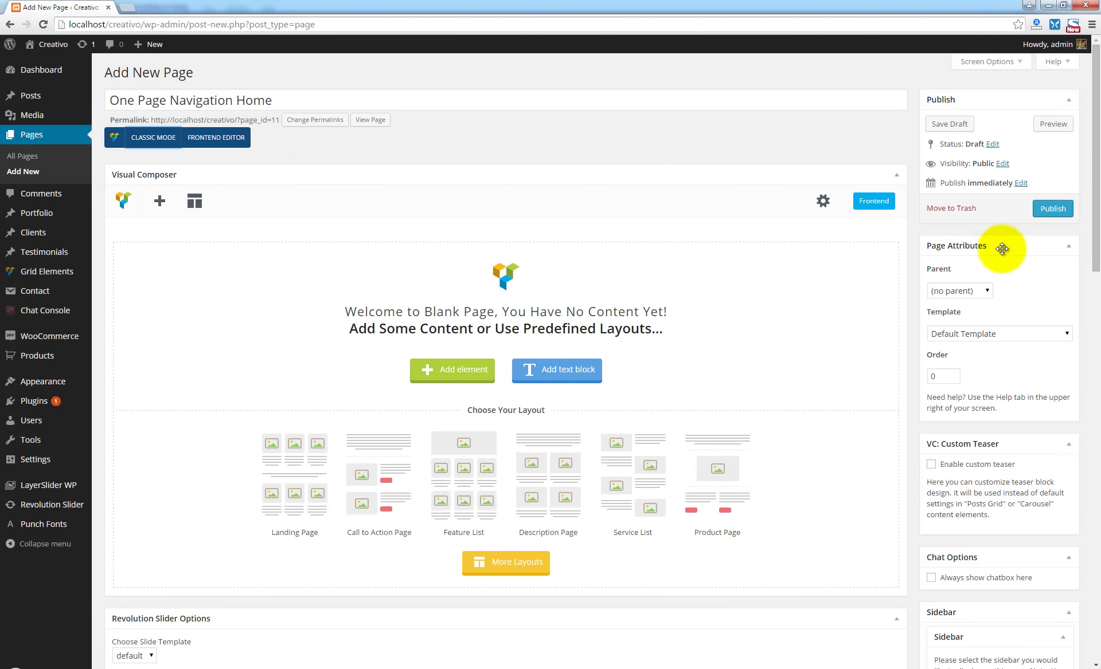
- Set the page's template to One Page Navigation and set Show Page Title & Breadcrumb to No
{"action": "left_click", "coordinate": [962, 334]}
{"action": "left_click", "coordinate": [988, 421]}
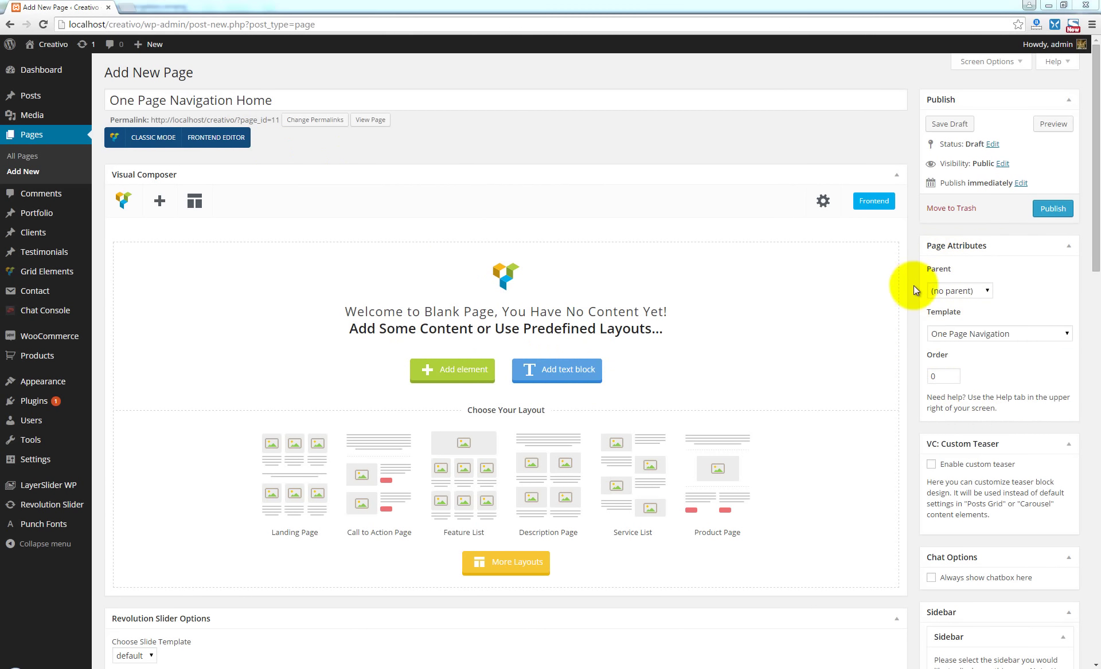
{"action": "scroll", "coordinate": [914, 281], "scroll_direction": "down", "scroll_amount": 8}
{"action": "scroll", "coordinate": [912, 280], "scroll_direction": "down", "scroll_amount": 3}
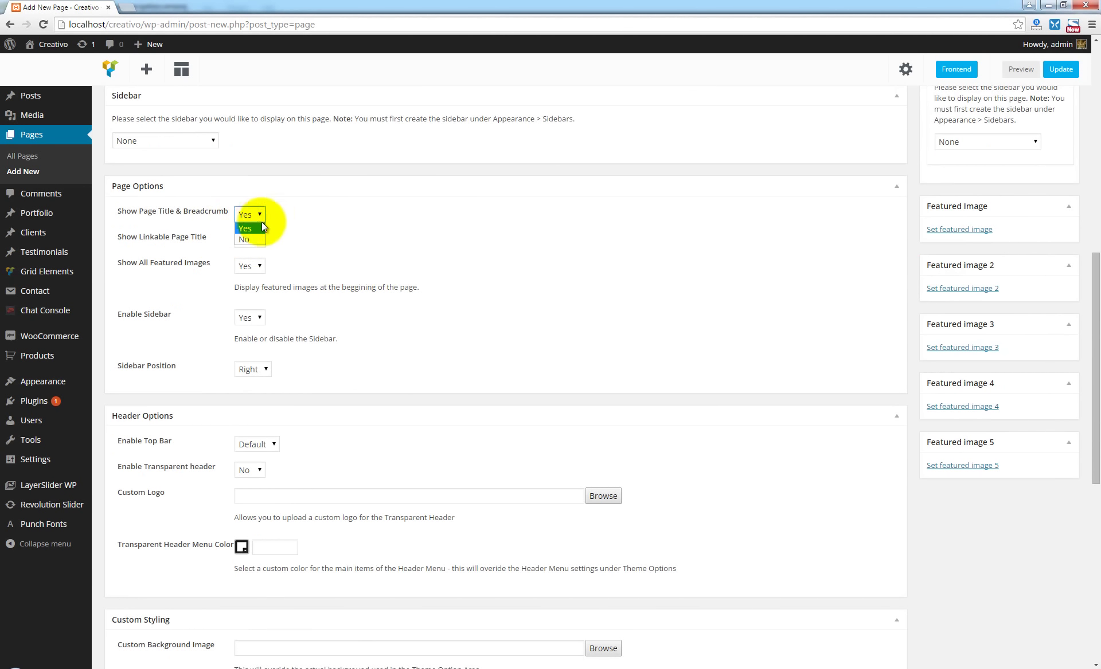
{"action": "left_click", "coordinate": [261, 237]}
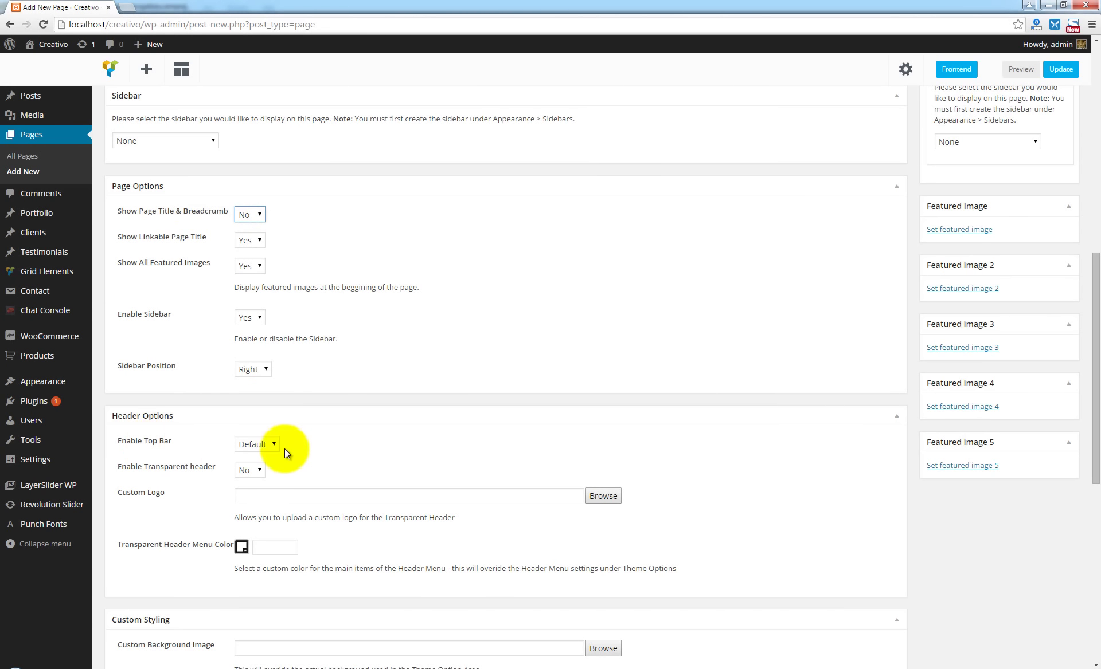
- Set Enable Top Bar to No in the page's header options and publish the page
{"action": "left_click", "coordinate": [257, 479]}
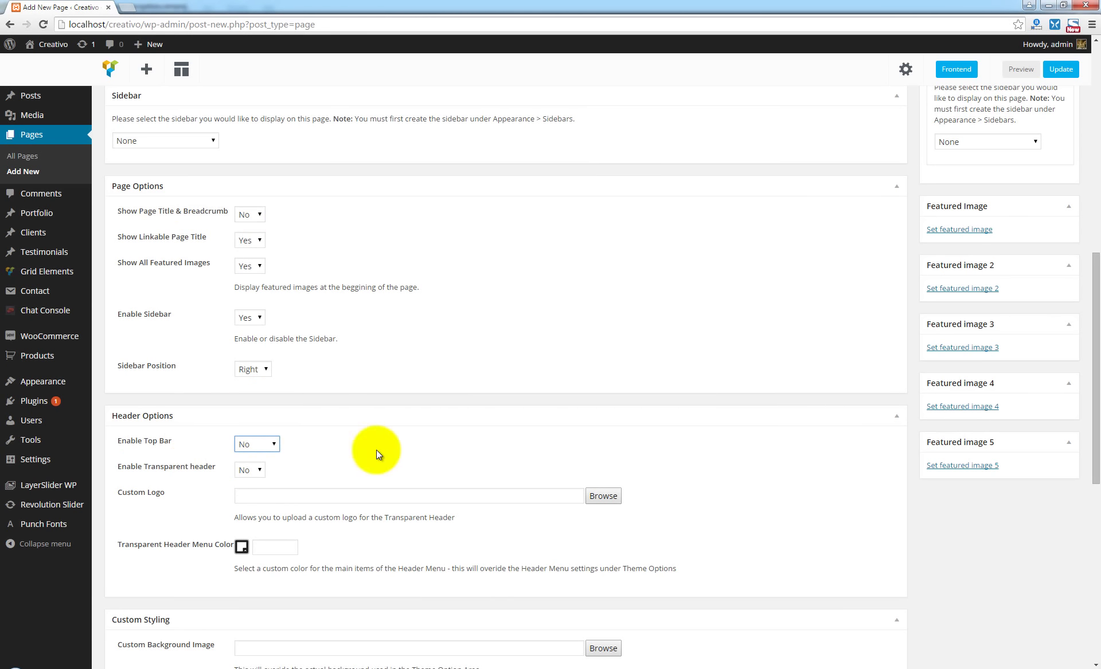
{"action": "scroll", "coordinate": [789, 462], "scroll_direction": "up", "scroll_amount": 10}
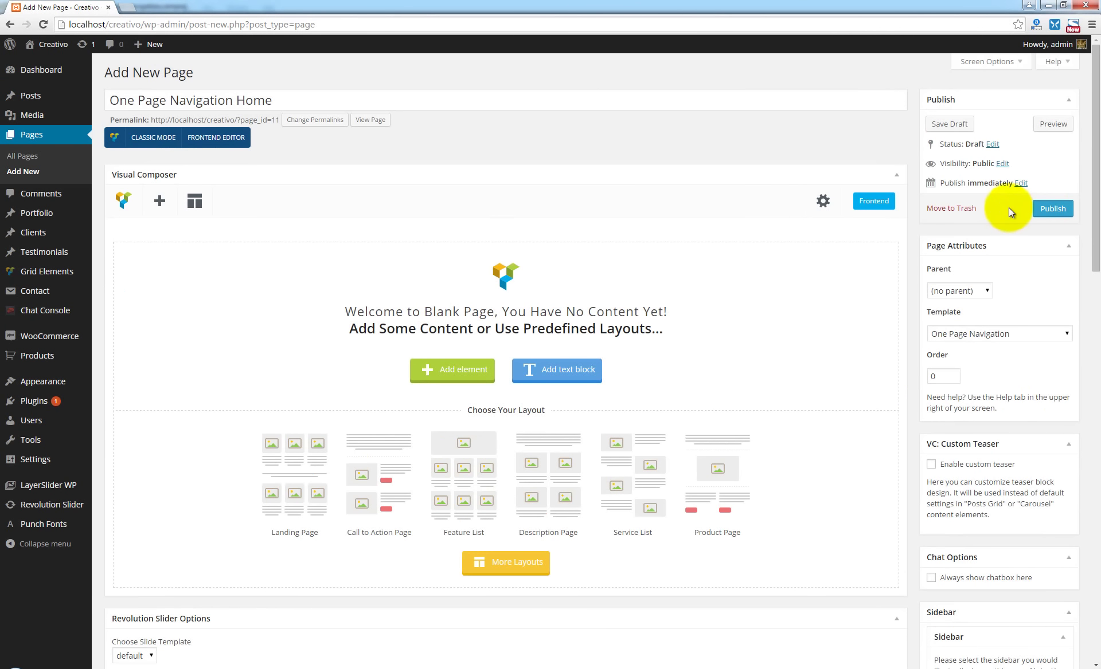
{"action": "left_click", "coordinate": [1052, 208]}
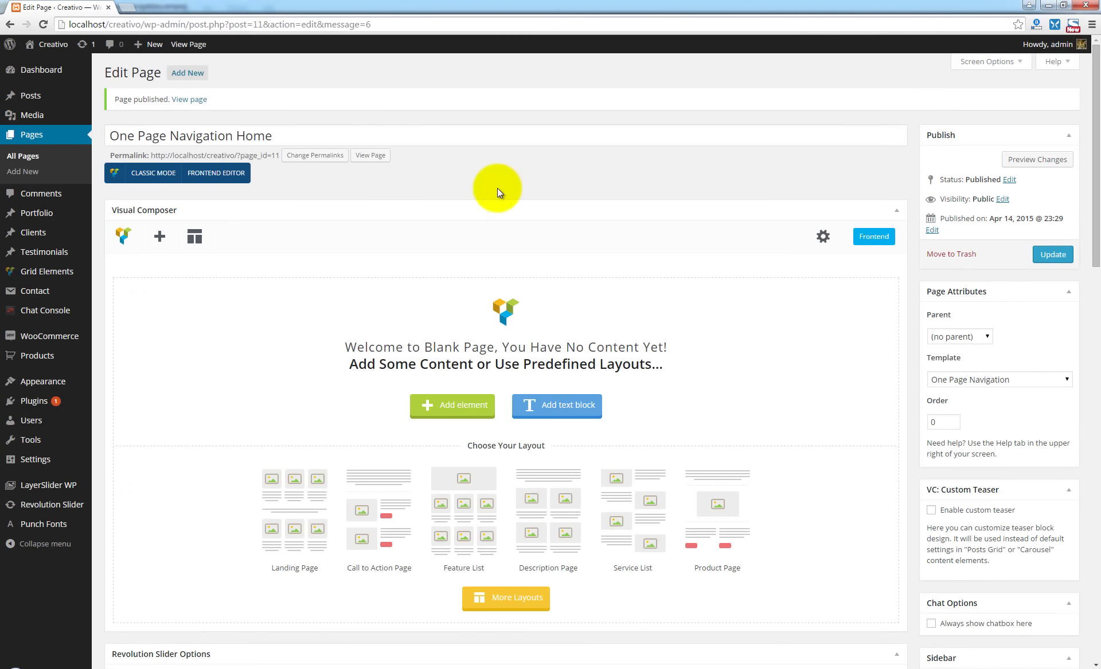
- View the published One Page Navigation Home page in a new browser tab
{"action": "right_click", "coordinate": [367, 156]}
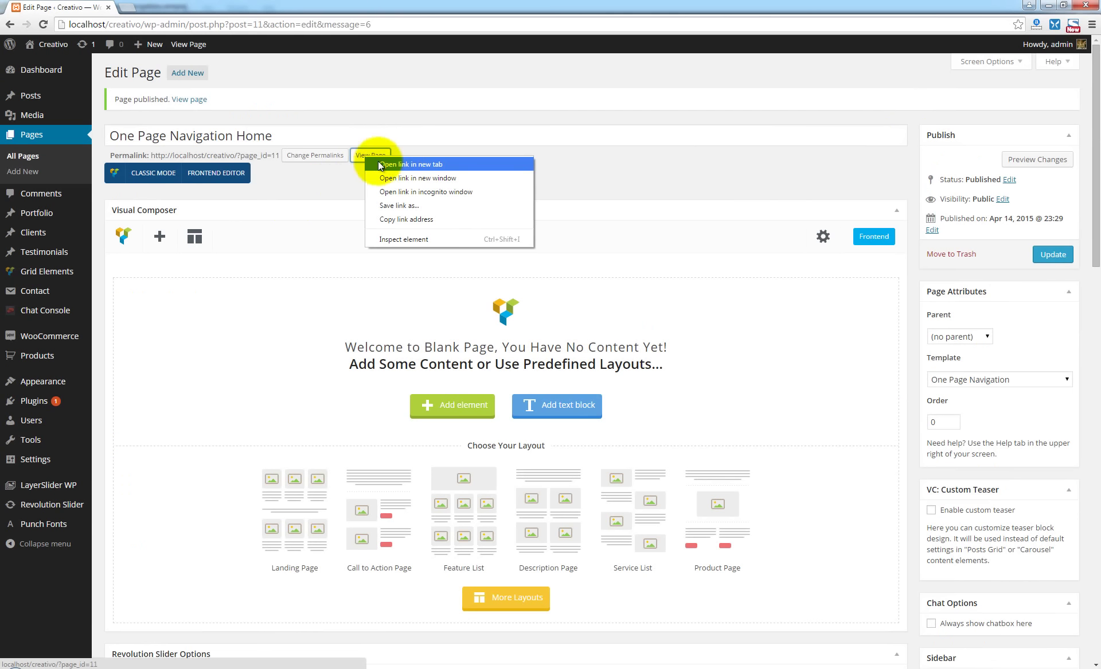
{"action": "left_click", "coordinate": [421, 166]}
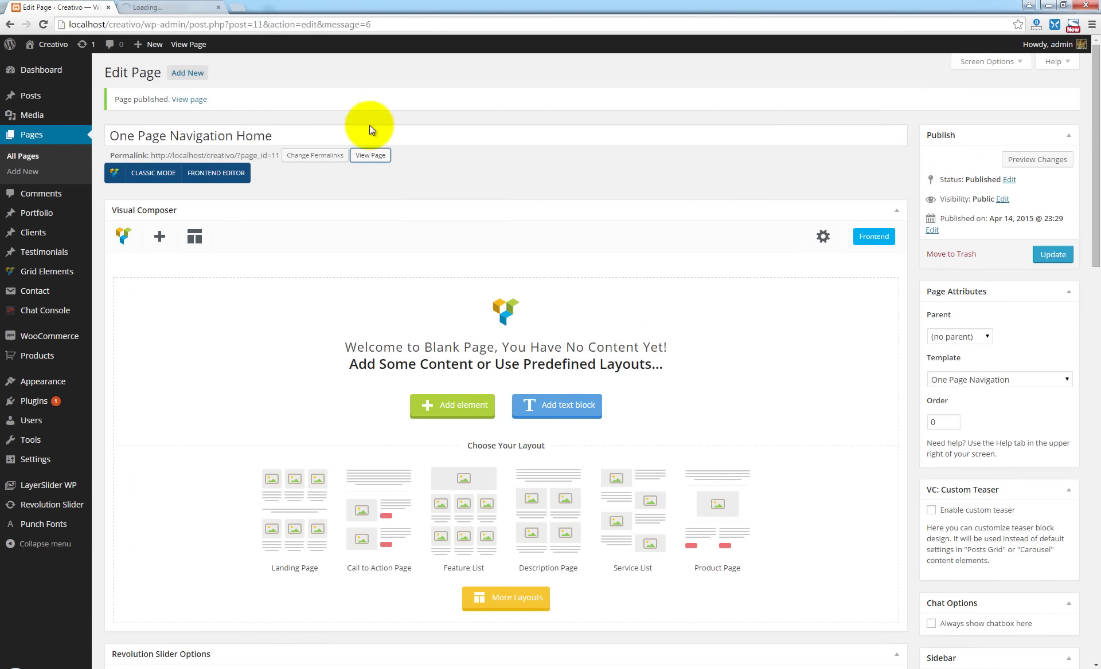
{"action": "left_click", "coordinate": [184, 12]}
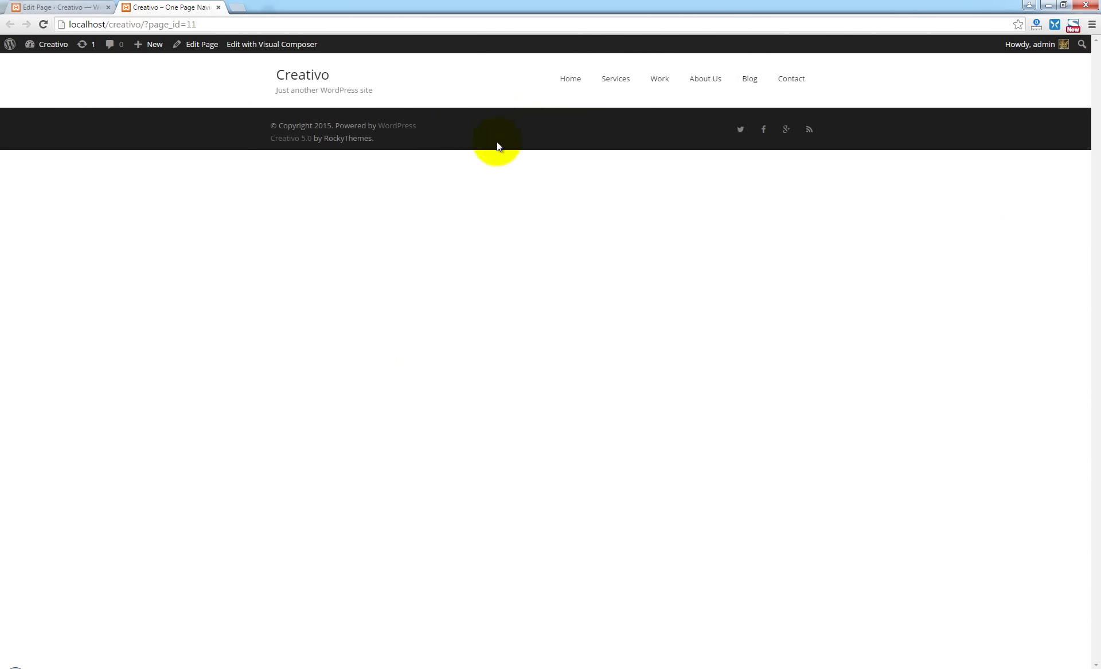
- Return to the page editor, add a Row element to the empty page and open its settings at the Section ID
{"action": "left_click", "coordinate": [43, 10]}
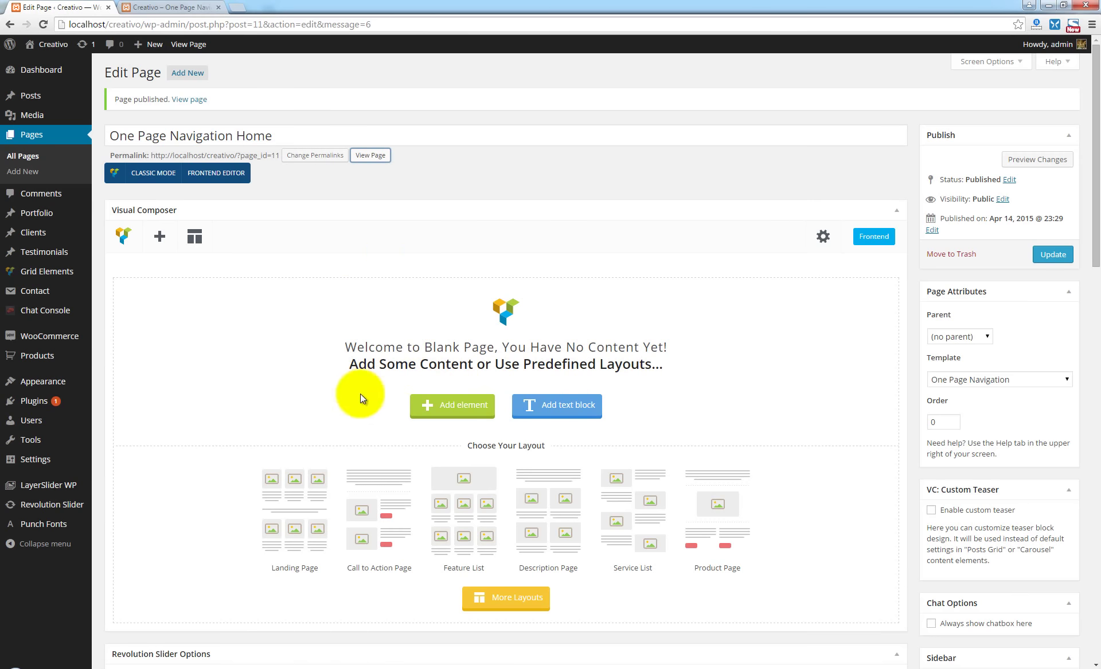
{"action": "left_click", "coordinate": [459, 405]}
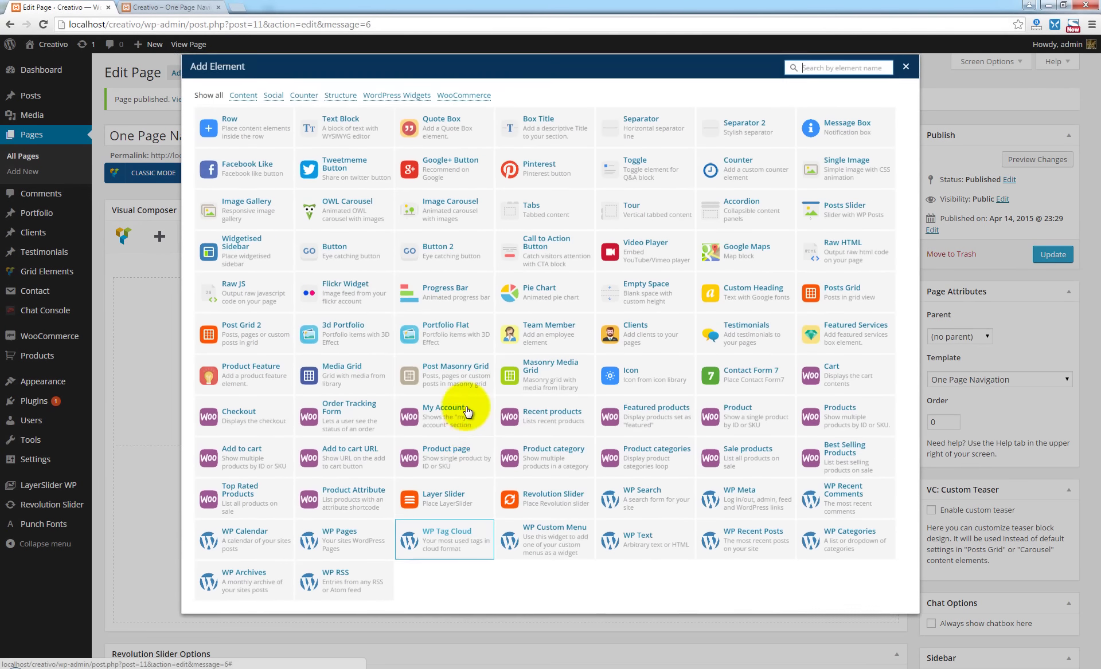
{"action": "left_click", "coordinate": [233, 124]}
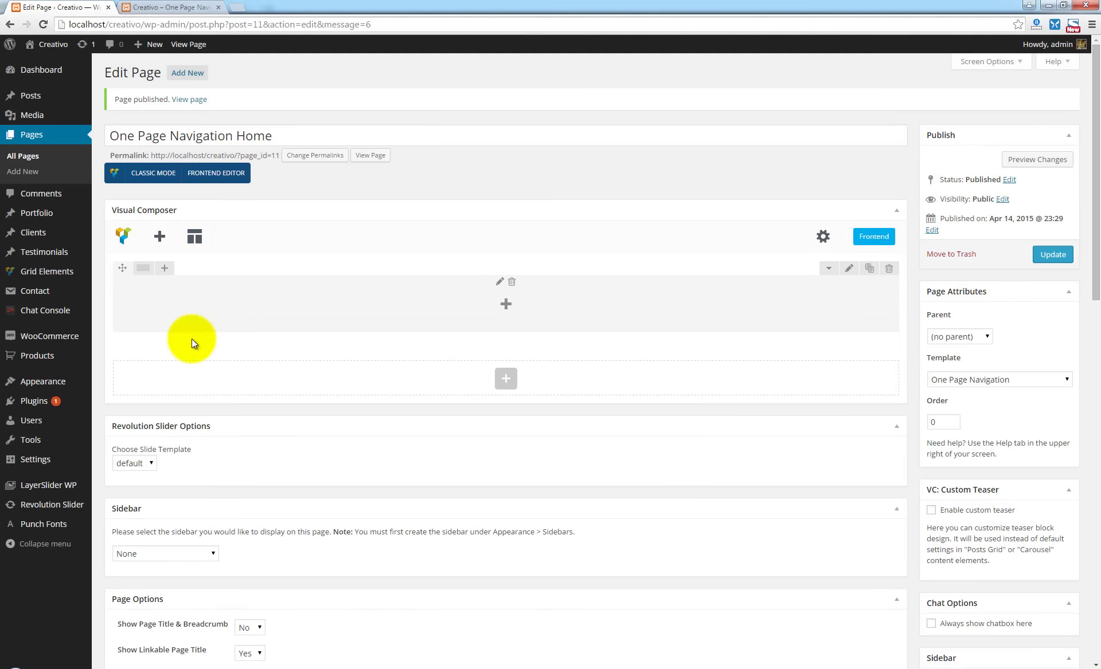
{"action": "left_click", "coordinate": [850, 269]}
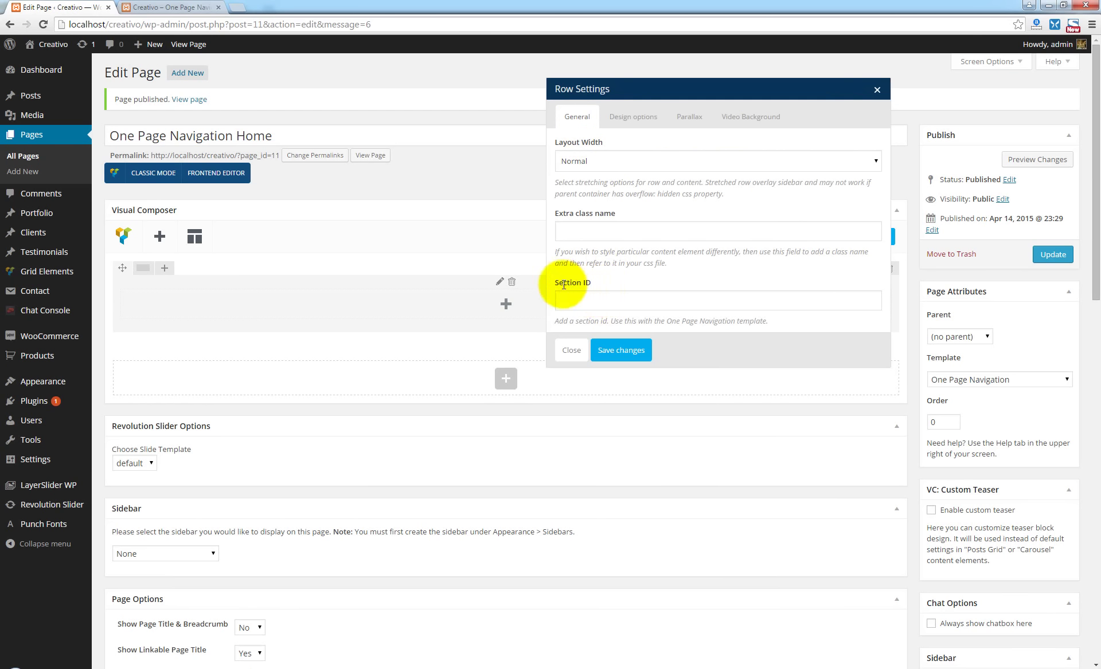
{"action": "left_click", "coordinate": [594, 298]}
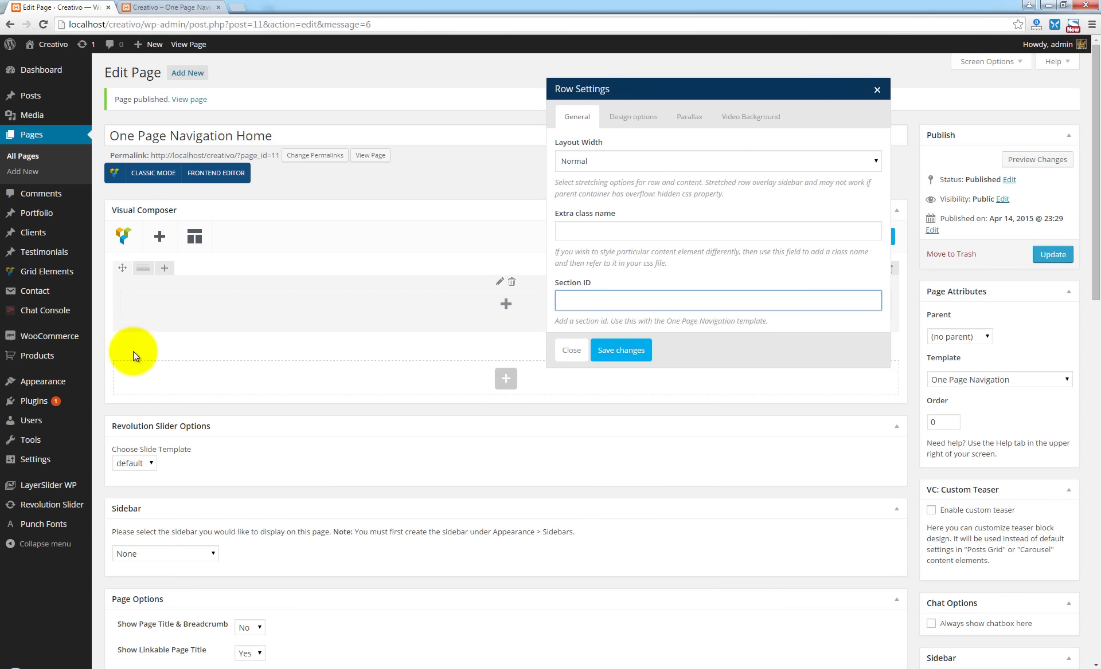
- Open the site's Menus page in a new browser tab and place that tab directly after the page editor's
{"action": "mouse_move", "coordinate": [60, 387]}
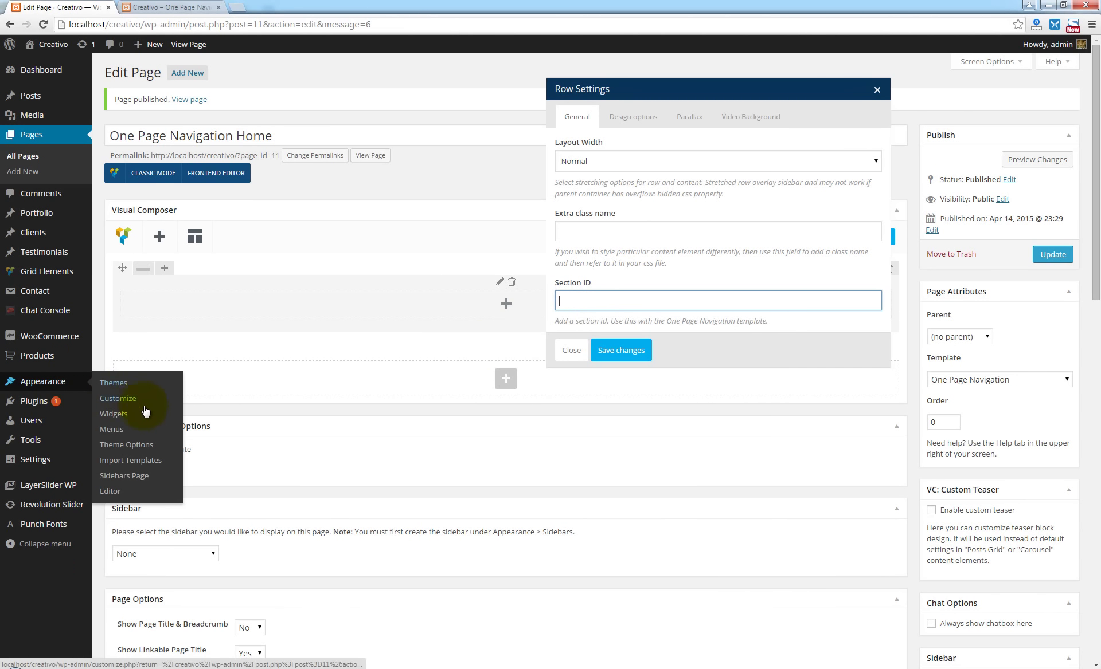
{"action": "middle_click", "coordinate": [111, 430]}
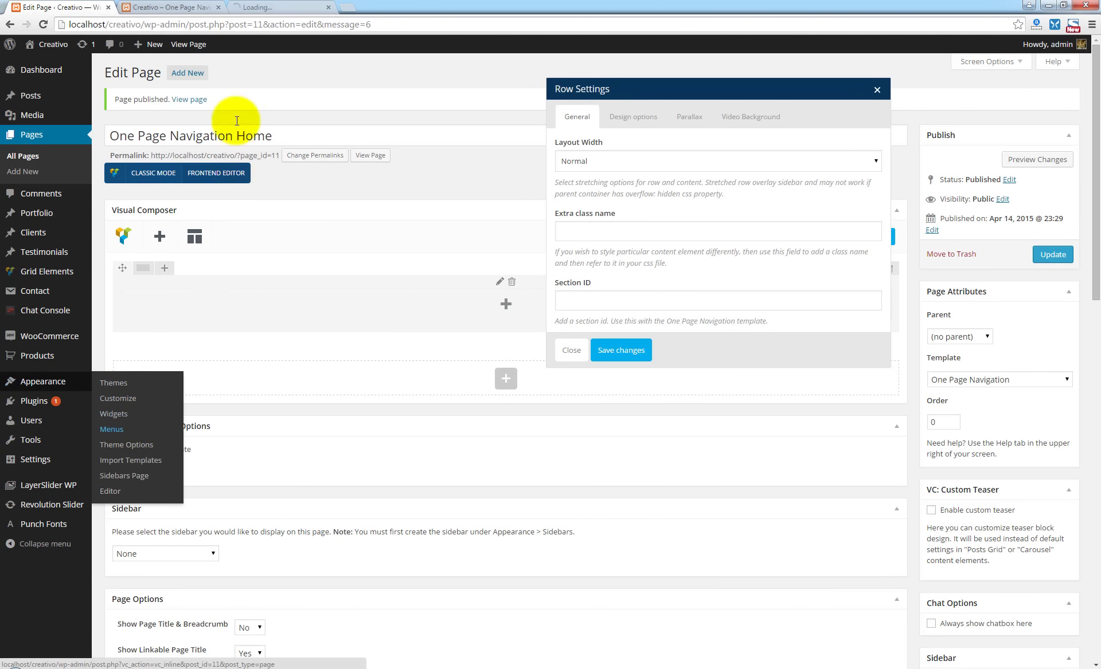
{"action": "left_click_drag", "start_coordinate": [278, 8], "coordinate": [166, 7]}
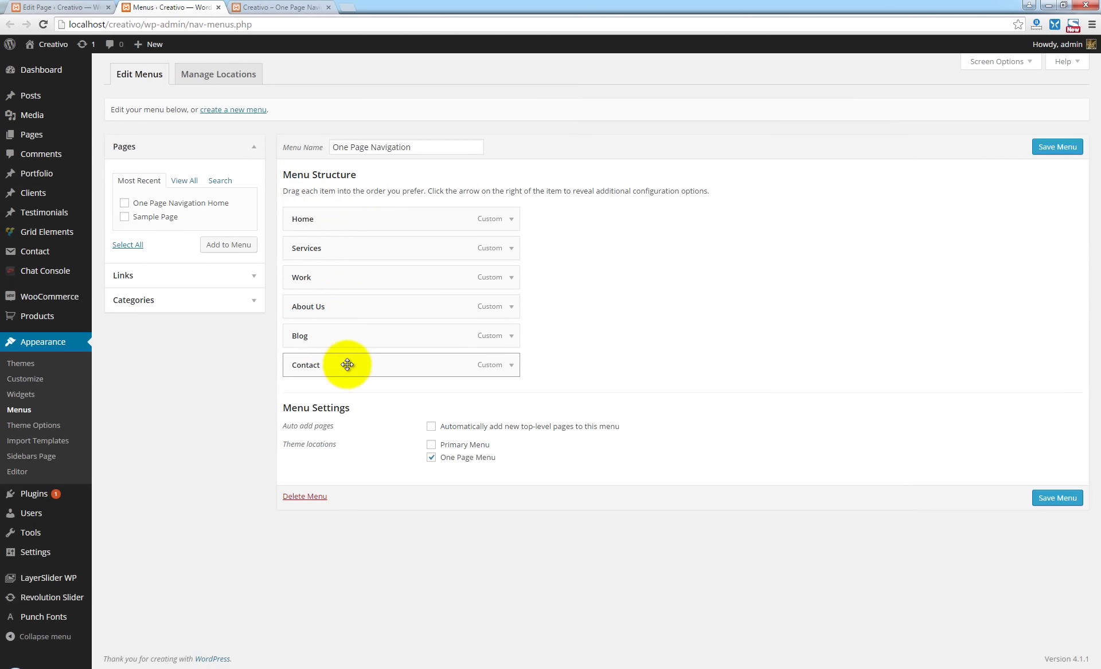
- Expand the Services menu item and examine its URL, distinguishing the # sign from the section name
{"action": "left_click", "coordinate": [511, 248]}
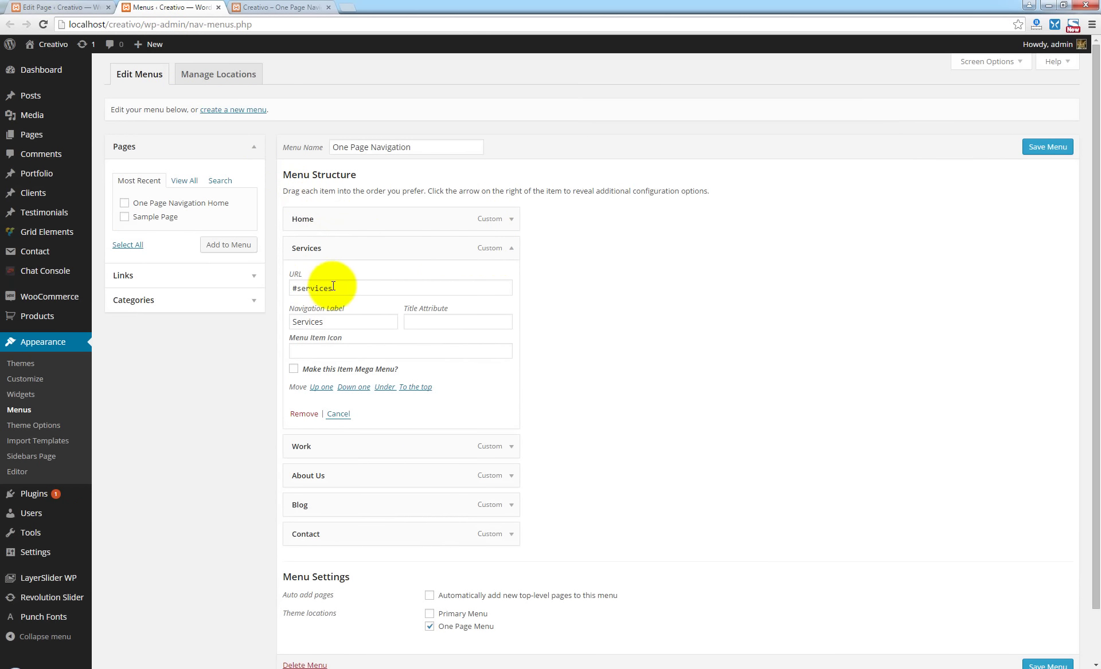
{"action": "left_click_drag", "start_coordinate": [332, 287], "coordinate": [299, 287]}
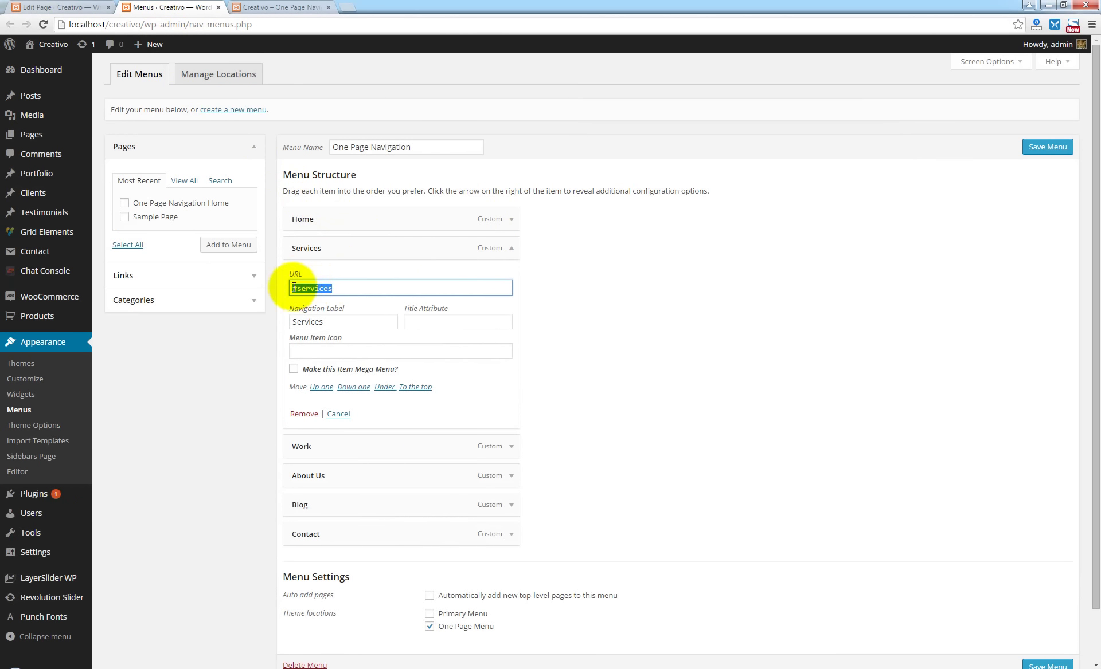
{"action": "left_click", "coordinate": [295, 287]}
{"action": "left_click_drag", "start_coordinate": [291, 287], "coordinate": [287, 288]}
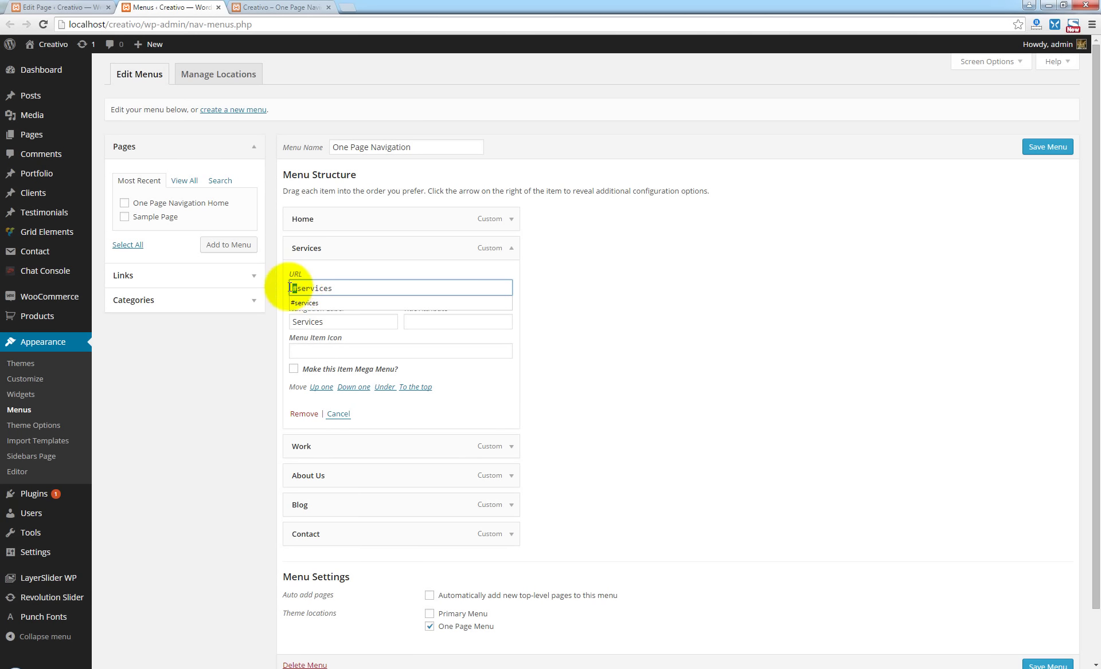
{"action": "left_click", "coordinate": [331, 288]}
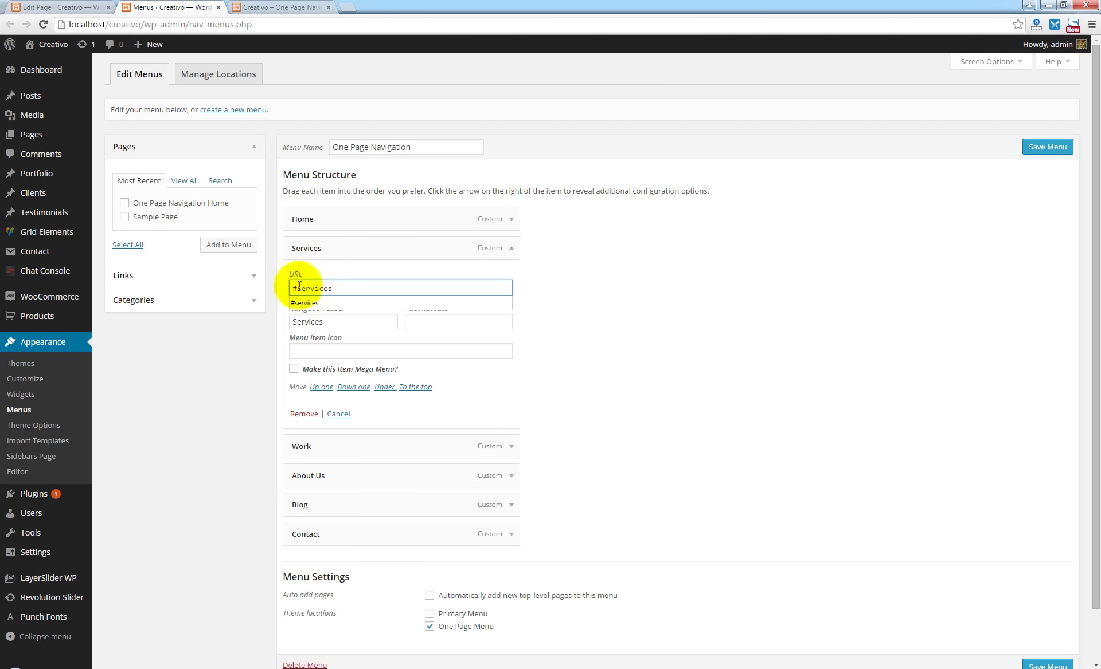
{"action": "left_click_drag", "start_coordinate": [297, 289], "coordinate": [334, 288]}
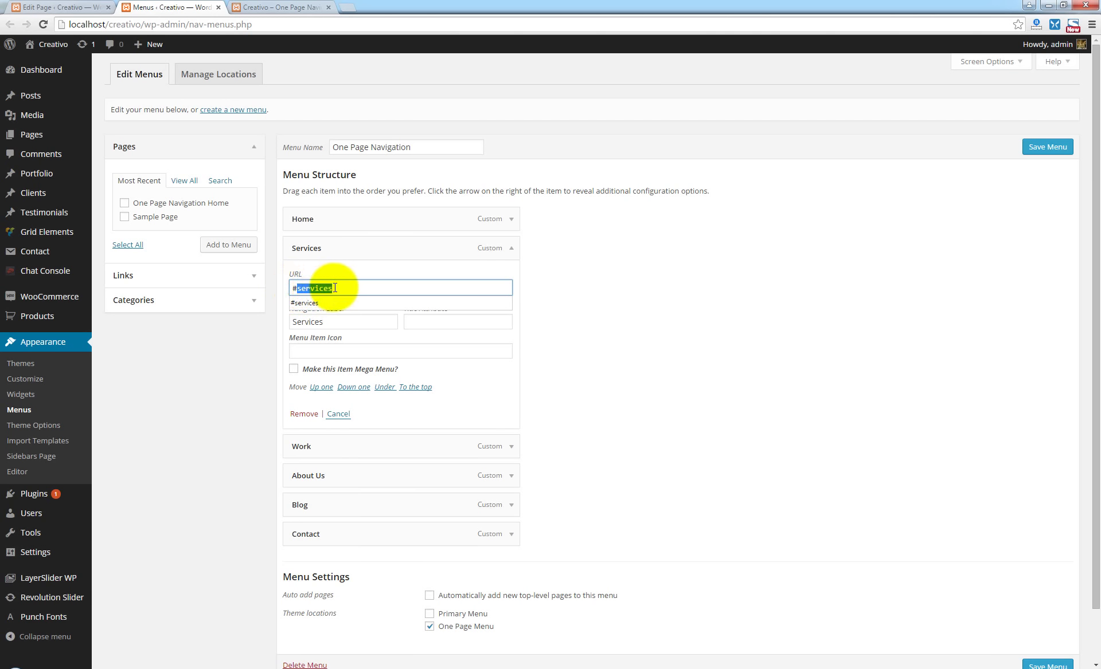
{"action": "left_click", "coordinate": [307, 288]}
{"action": "double_click", "coordinate": [315, 288]}
{"action": "left_click", "coordinate": [315, 288]}
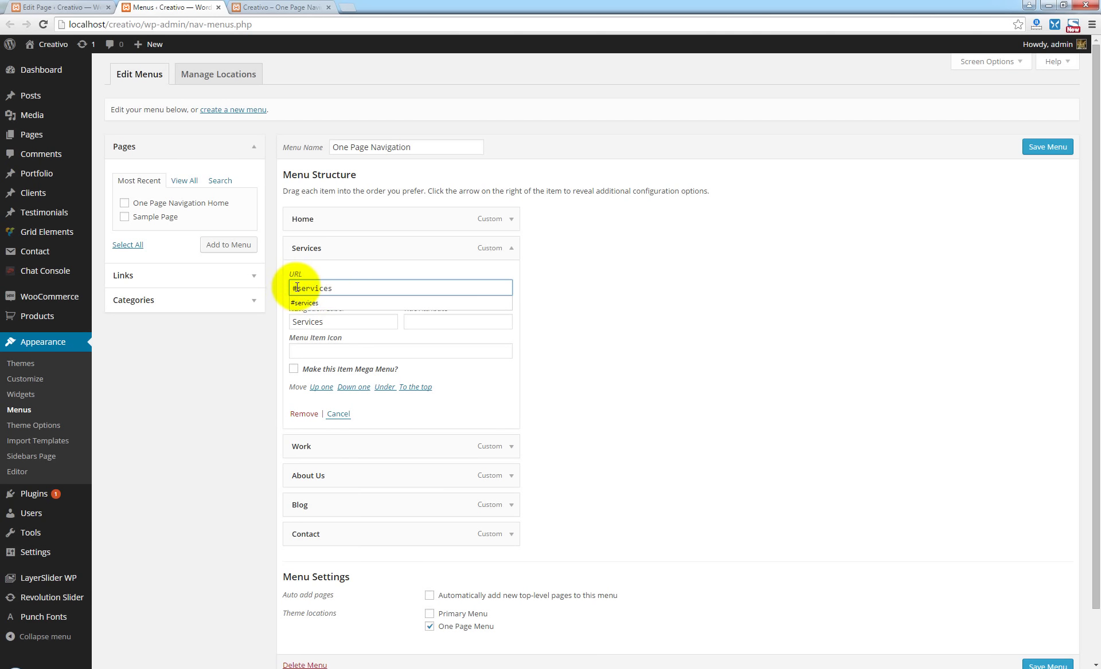
{"action": "mouse_move", "coordinate": [344, 287]}
{"action": "left_mouse_down"}
{"action": "mouse_move", "coordinate": [290, 288]}
{"action": "mouse_move", "coordinate": [337, 288]}
{"action": "left_mouse_up"}
{"action": "left_click", "coordinate": [303, 287]}
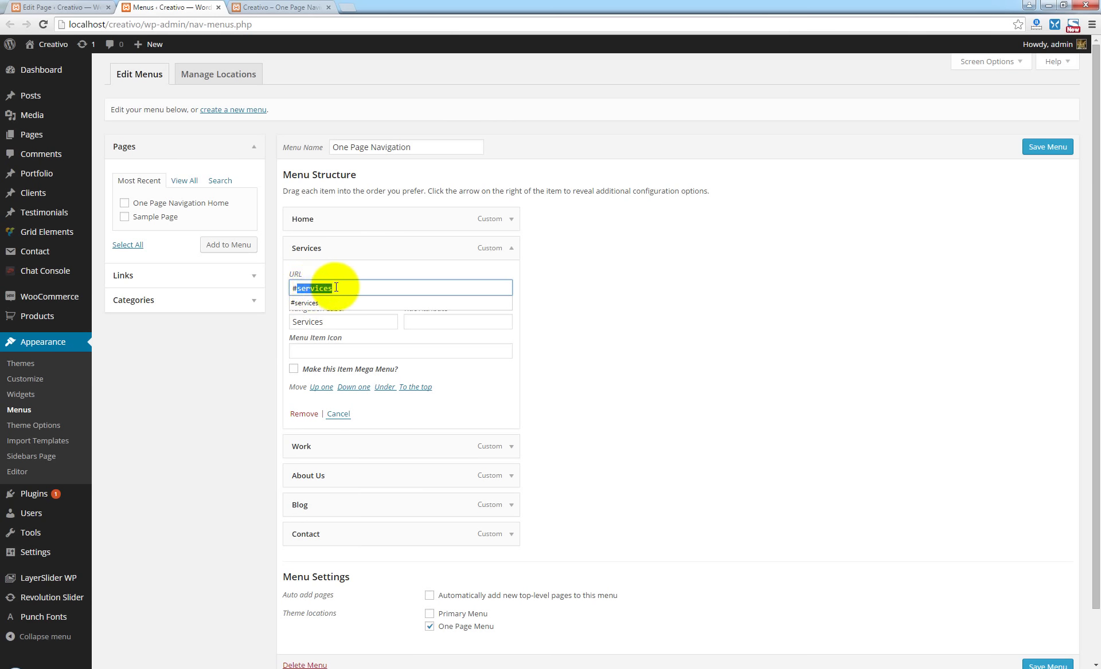
- Change the Services menu item's navigation label to "Our Services" and check the section name in its URL
{"action": "left_click", "coordinate": [347, 322]}
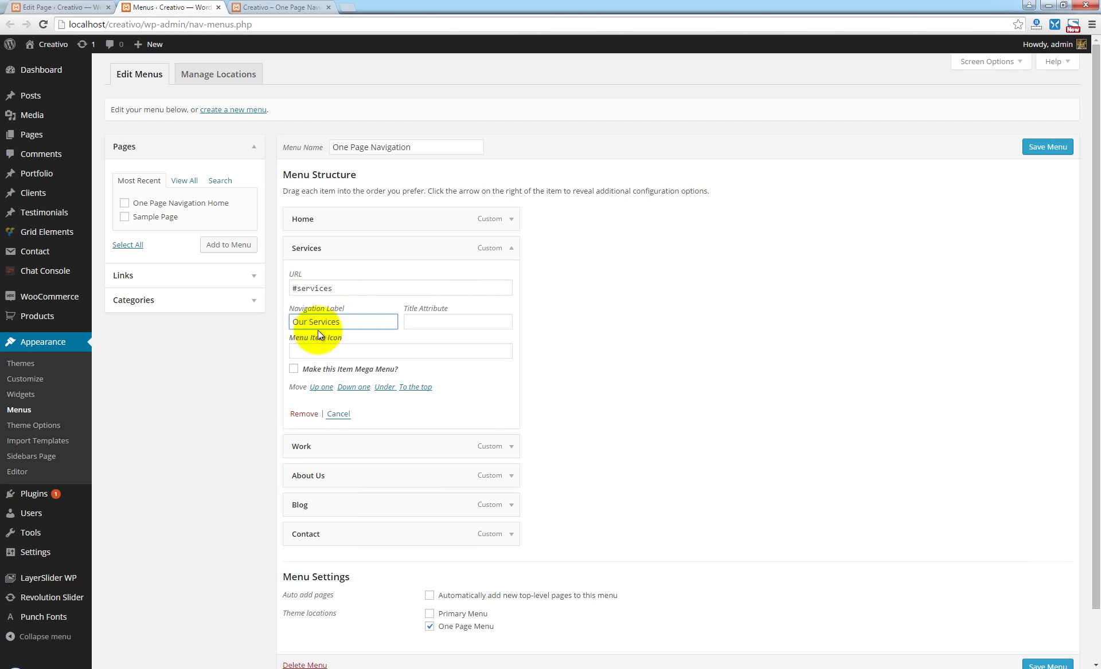
{"action": "left_click_drag", "start_coordinate": [349, 287], "coordinate": [298, 290]}
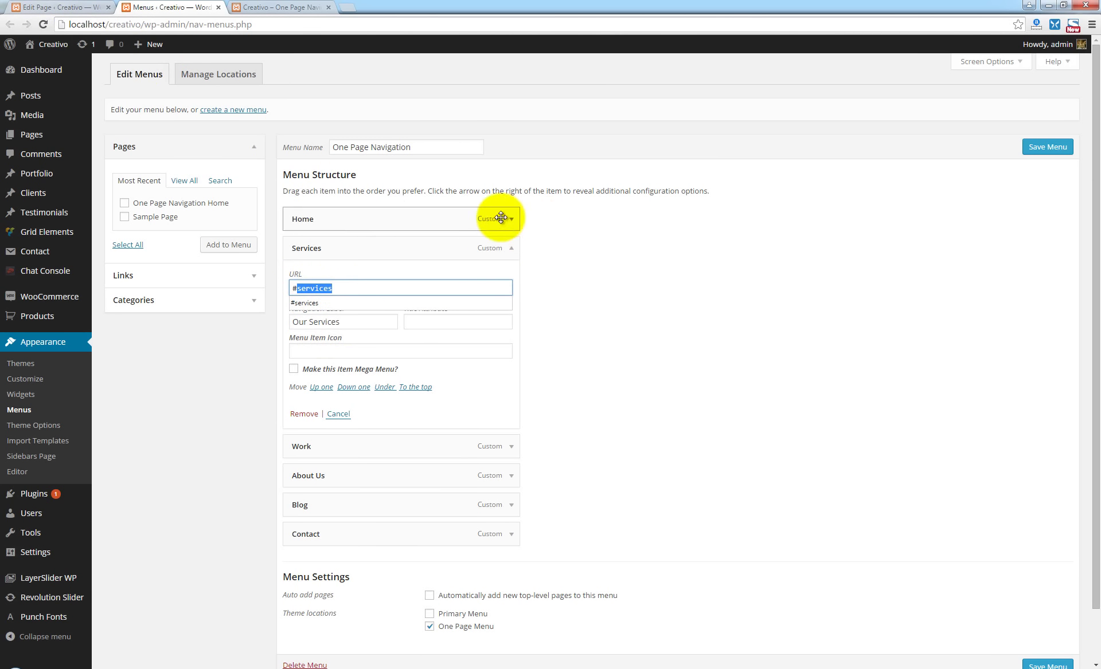
{"action": "left_click", "coordinate": [531, 222]}
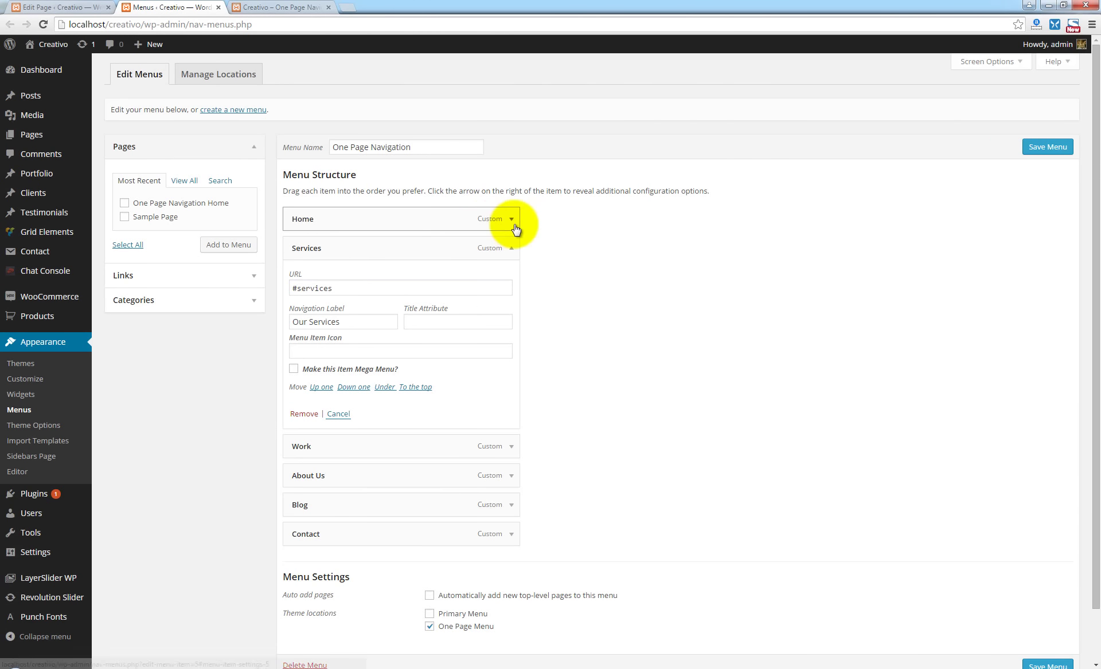
- Return to the page editor, set the row's Section ID to "services" and save the row settings
{"action": "left_click", "coordinate": [61, 6]}
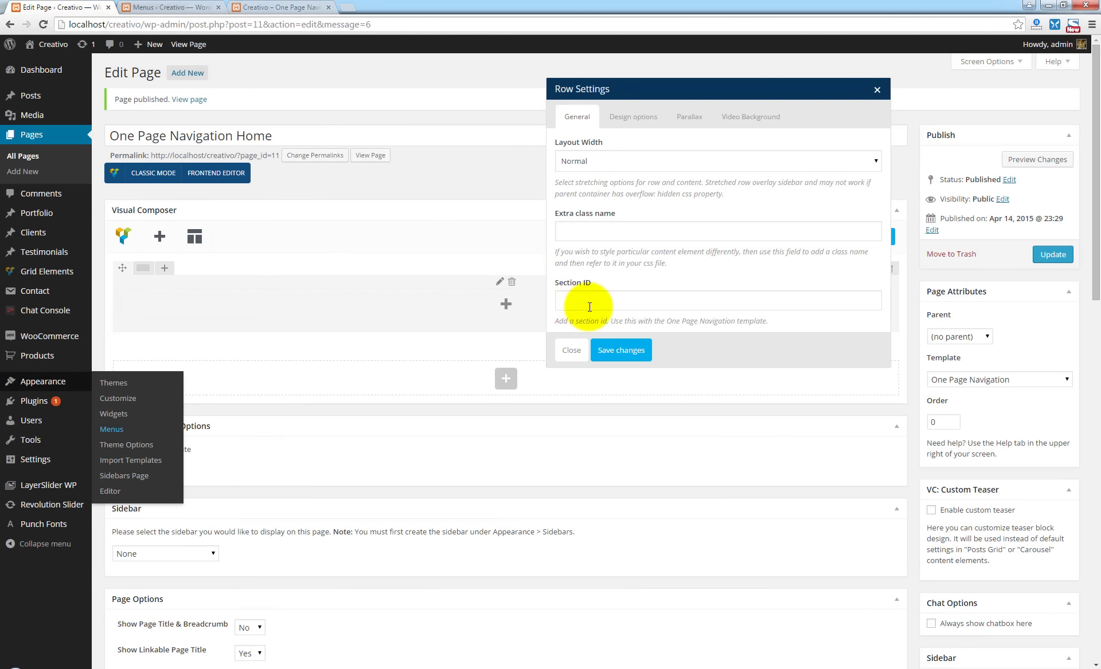
{"action": "left_click", "coordinate": [627, 298]}
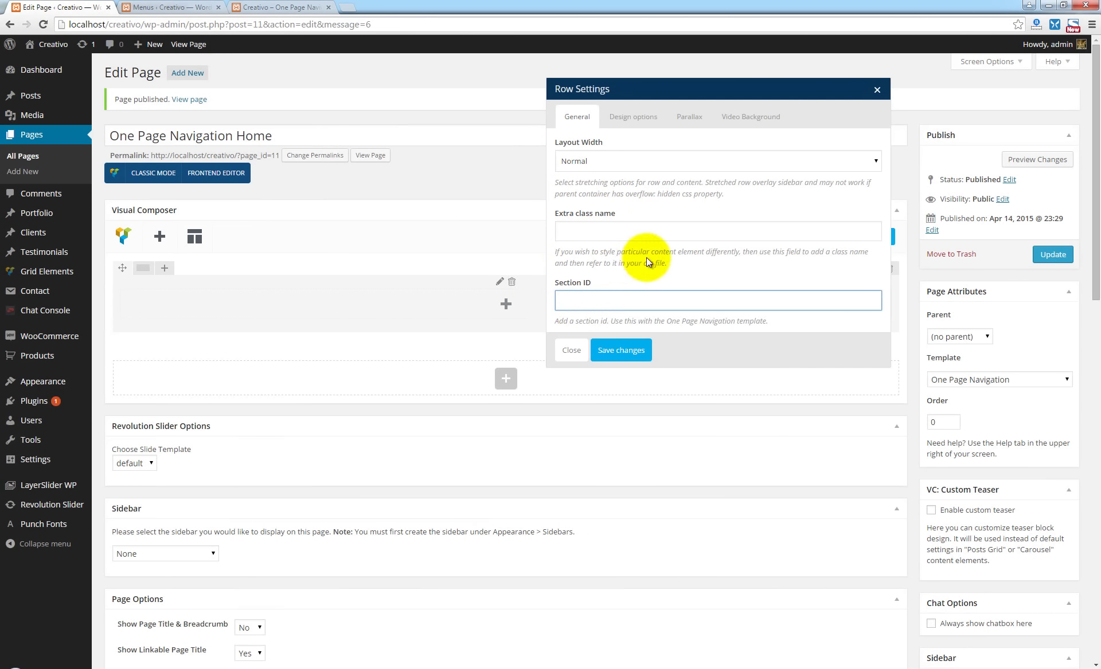
{"action": "type", "text": "services"}
{"action": "left_click", "coordinate": [626, 352]}
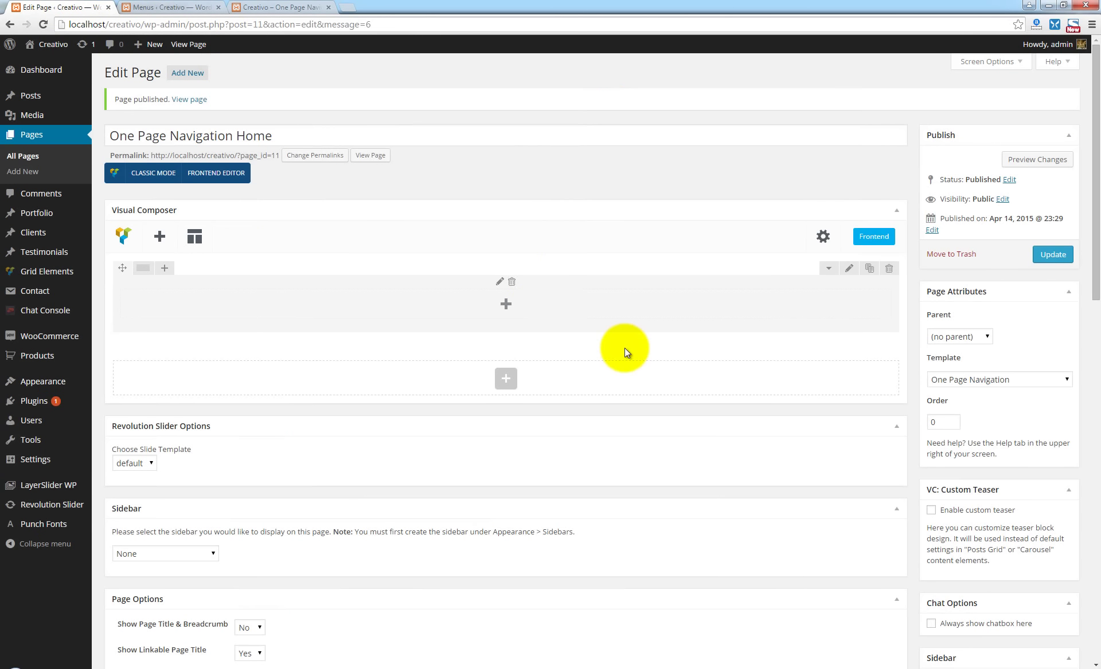
- Add a Text Block to the row and repeat its placeholder text three times within the paragraph
{"action": "left_click", "coordinate": [505, 304]}
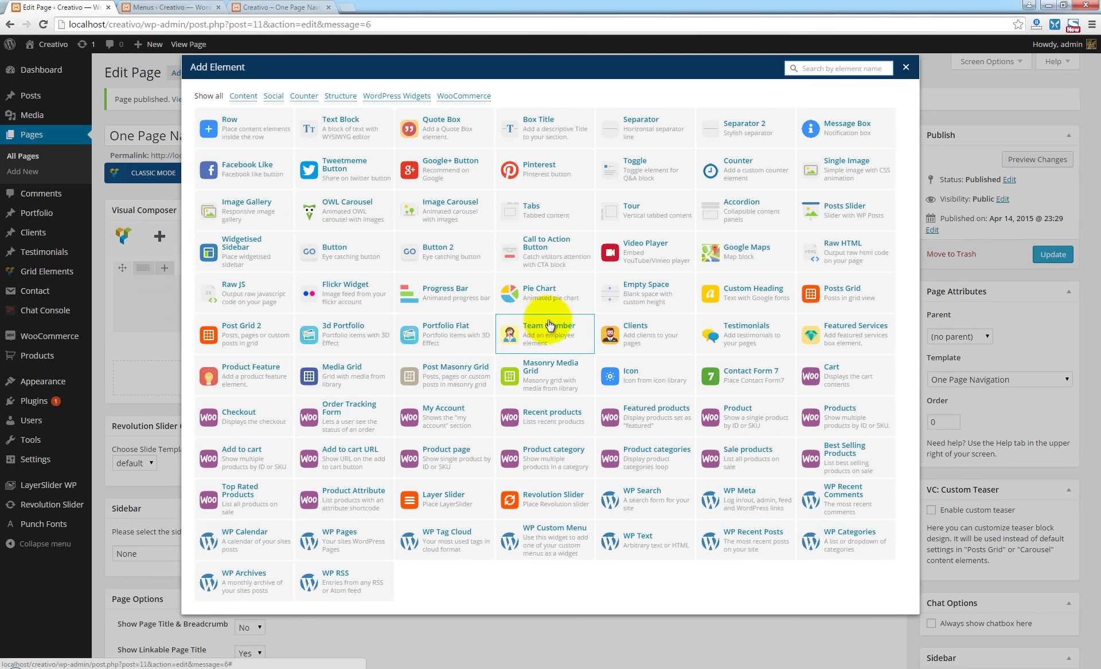
{"action": "left_click", "coordinate": [334, 133]}
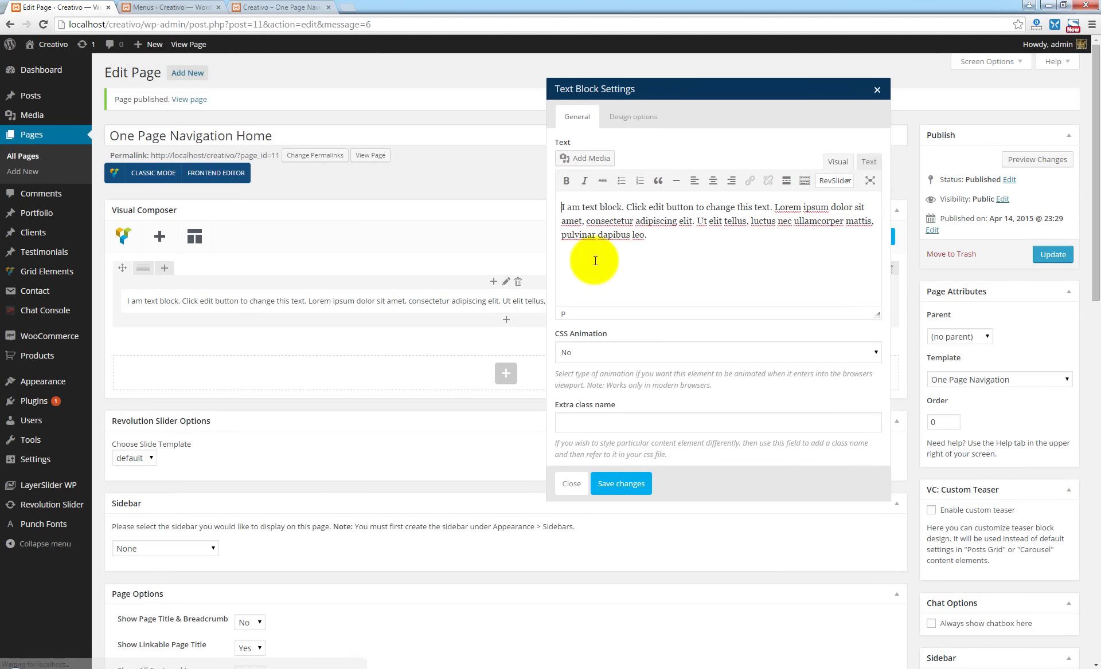
{"action": "key", "text": "ctrl+a"}
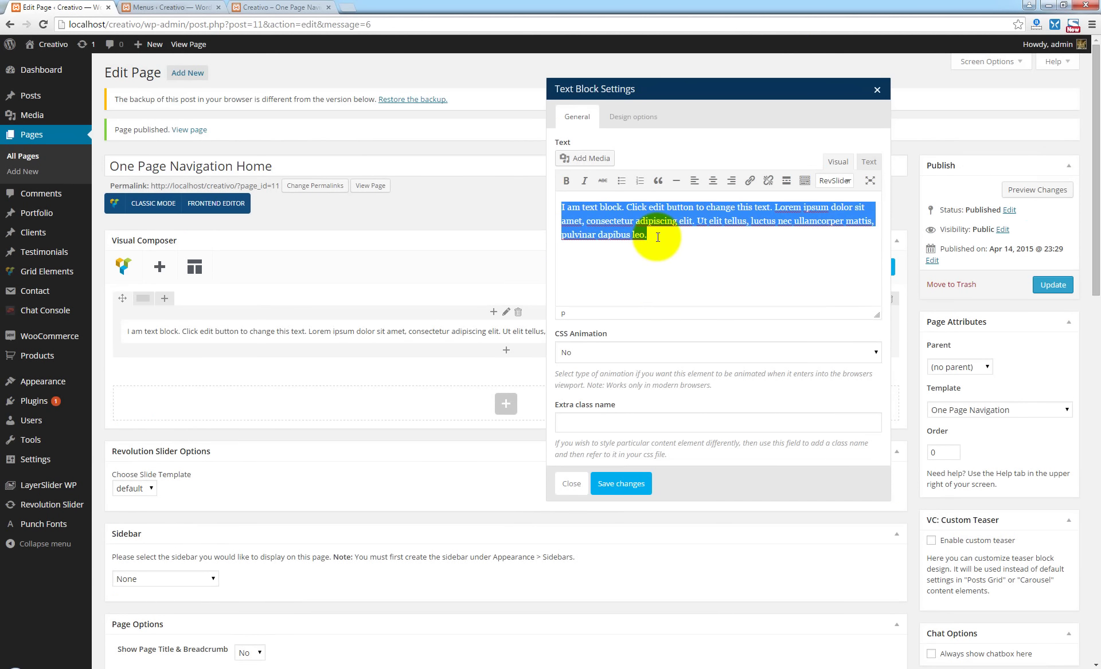
{"action": "key", "text": "ctrl+c"}
{"action": "key", "text": "ctrl+v"}
{"action": "key", "text": "ctrl+v"}
{"action": "key", "text": "ctrl+v"}
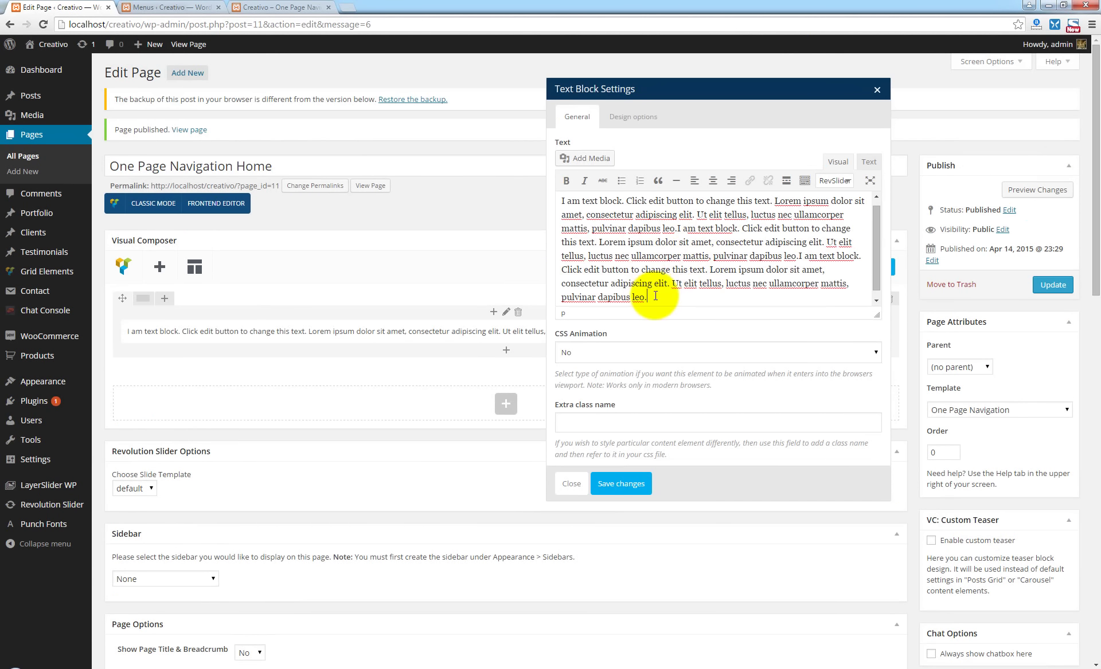
- Copy the lengthened paragraph, paste it until the text block holds three such paragraphs, and save the block
{"action": "key", "text": "ctrl+a"}
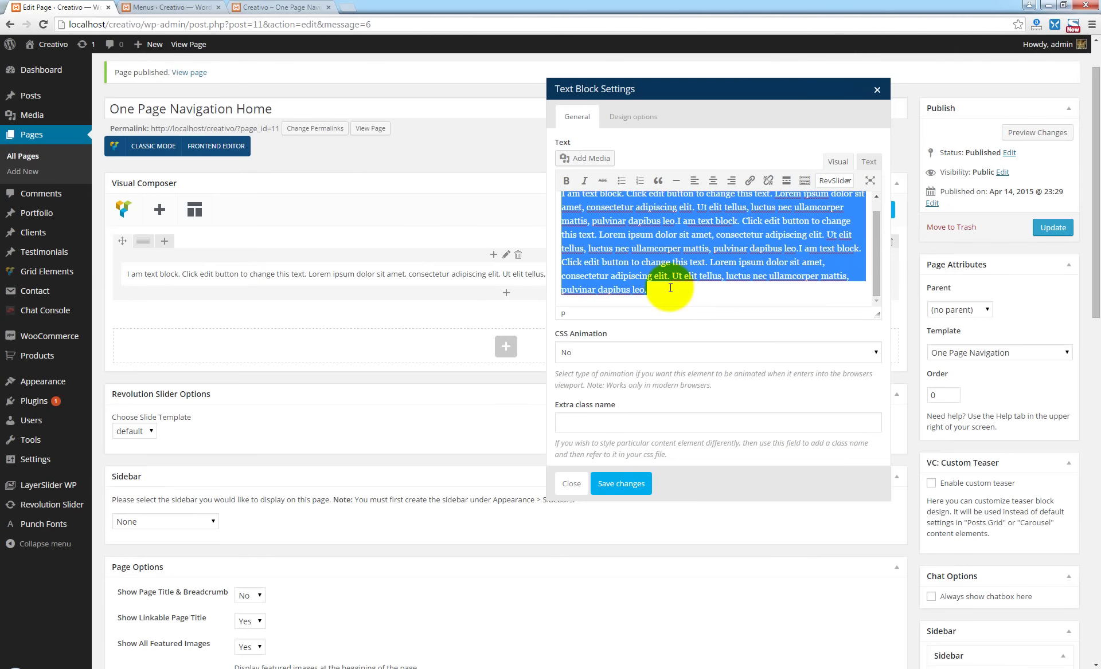
{"action": "left_click", "coordinate": [666, 289]}
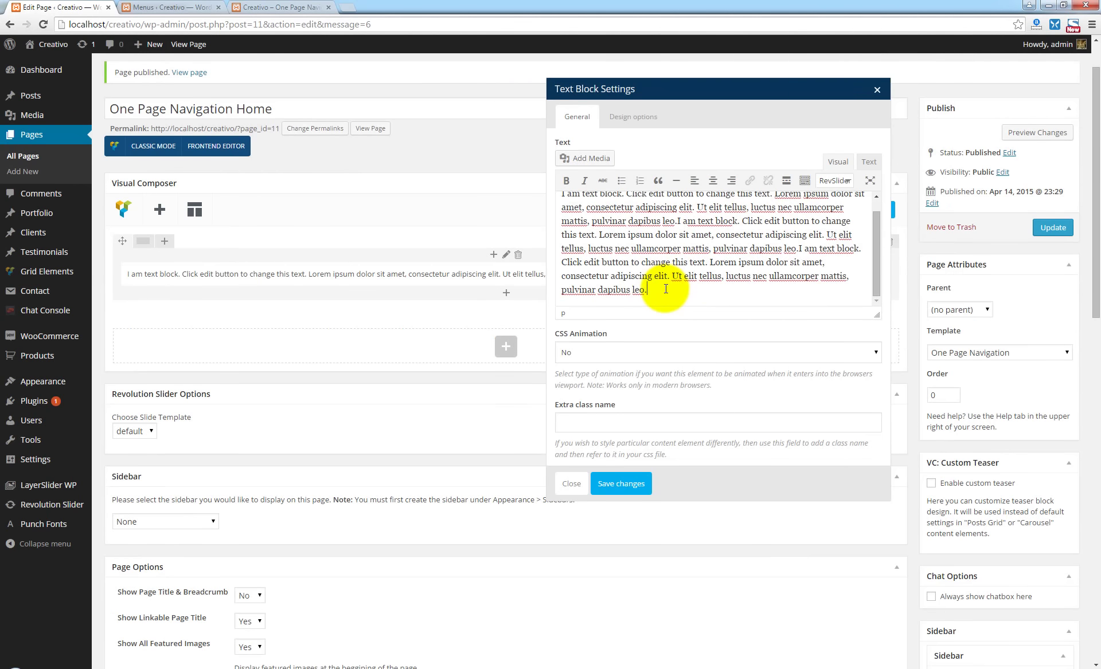
{"action": "key", "text": "ctrl+v"}
{"action": "key", "text": "ctrl+v"}
{"action": "key", "text": "ctrl+v"}
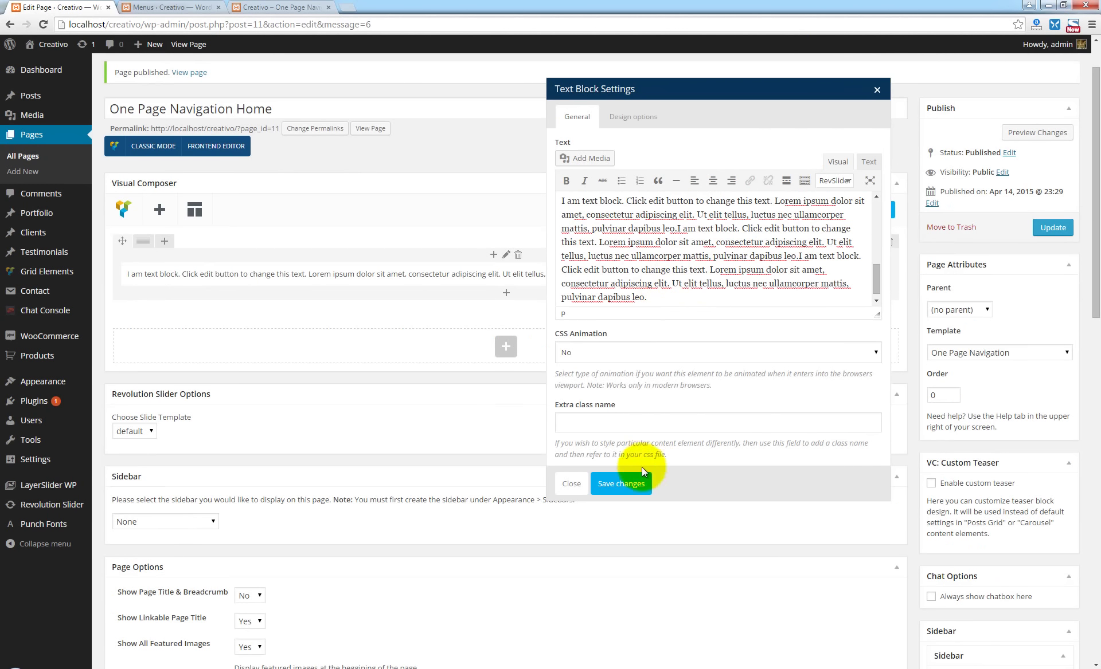
{"action": "left_click", "coordinate": [622, 485]}
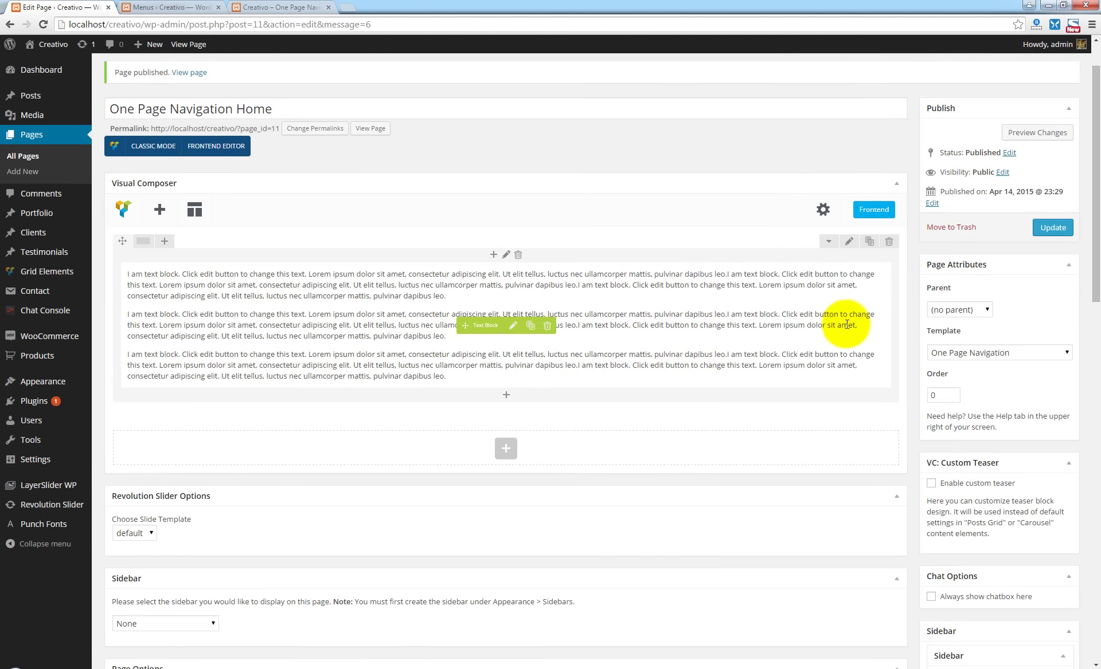
- Update the page and reload its live view in the other browser tab
{"action": "left_click", "coordinate": [1052, 228]}
{"action": "left_click", "coordinate": [1038, 230]}
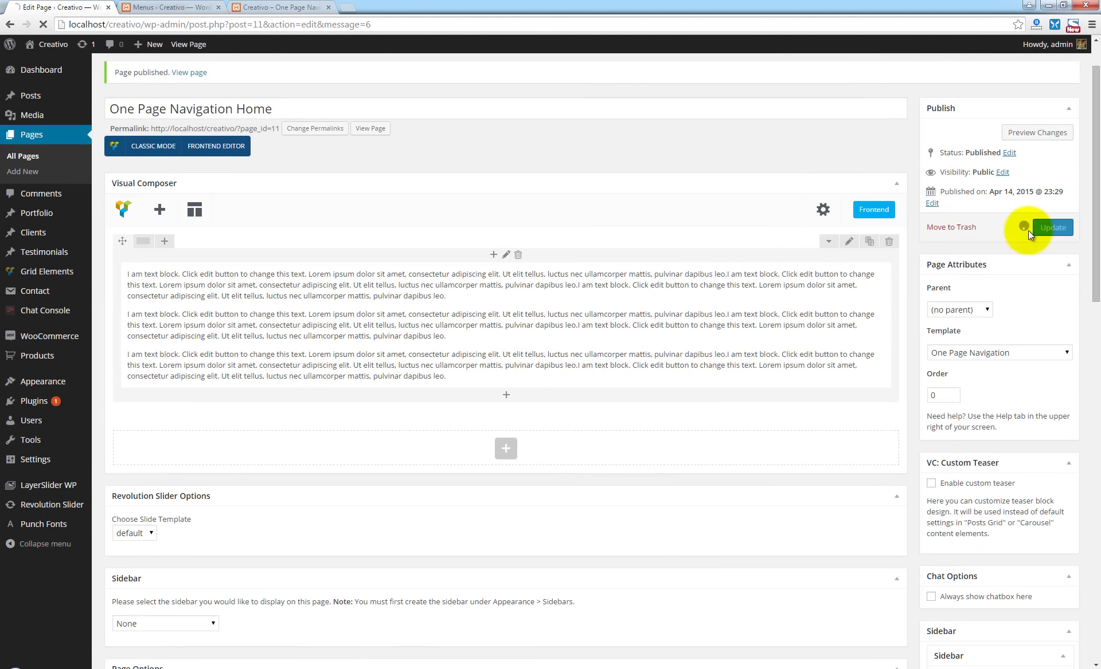
{"action": "left_click", "coordinate": [265, 8]}
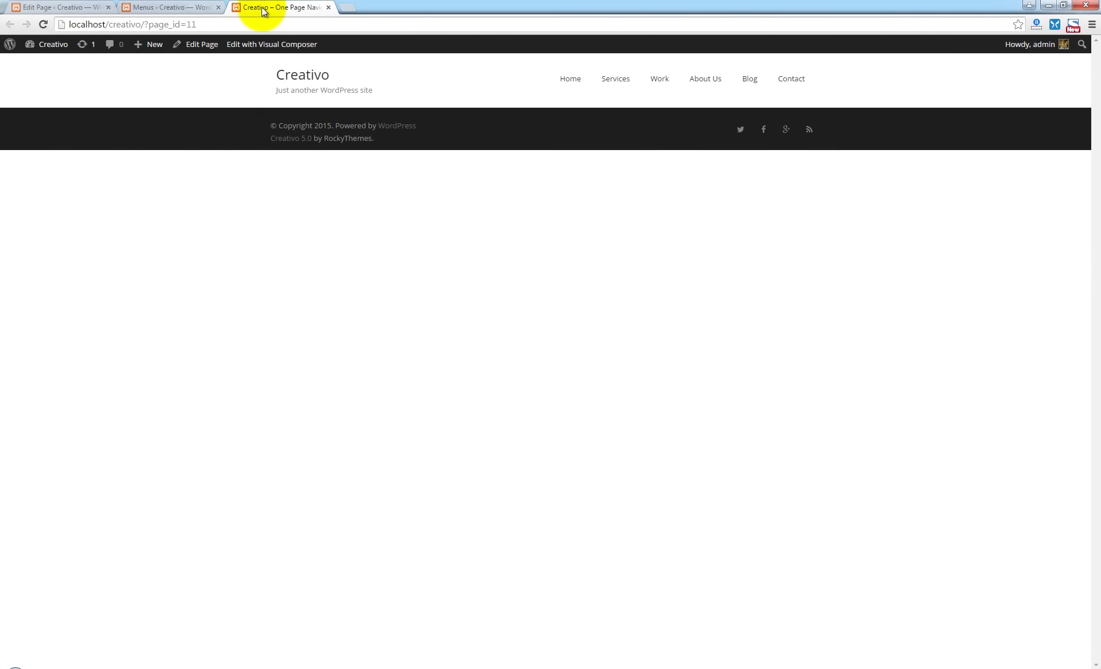
{"action": "left_click", "coordinate": [44, 25]}
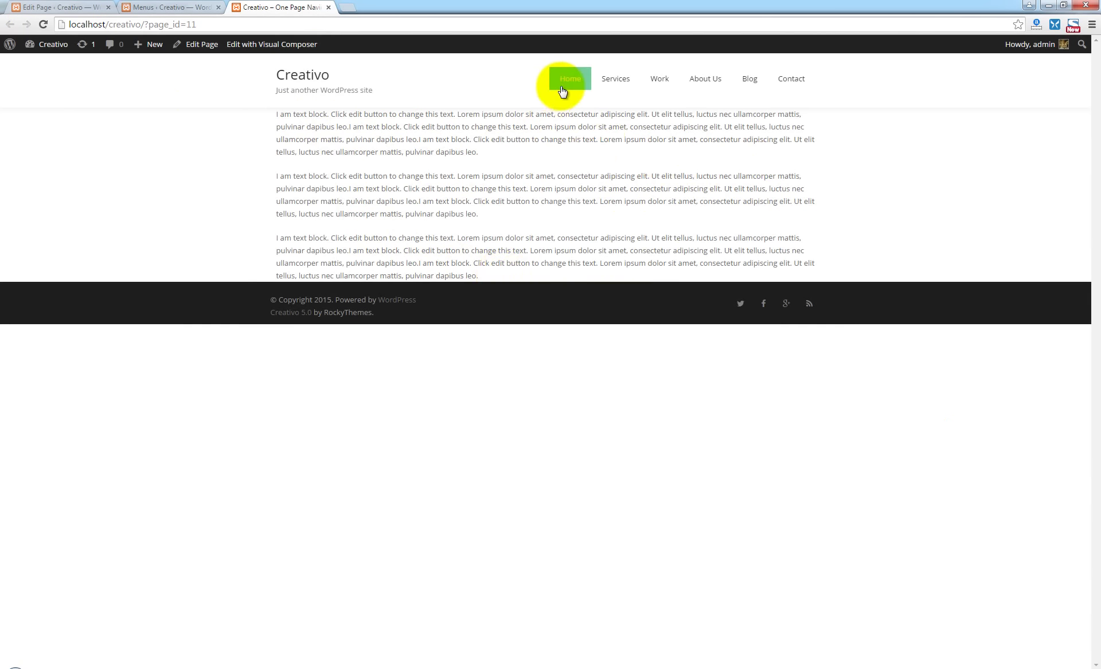
- Try the Work, About Us, Blog and Contact links in the live page's navigation menu
{"action": "left_click", "coordinate": [663, 84]}
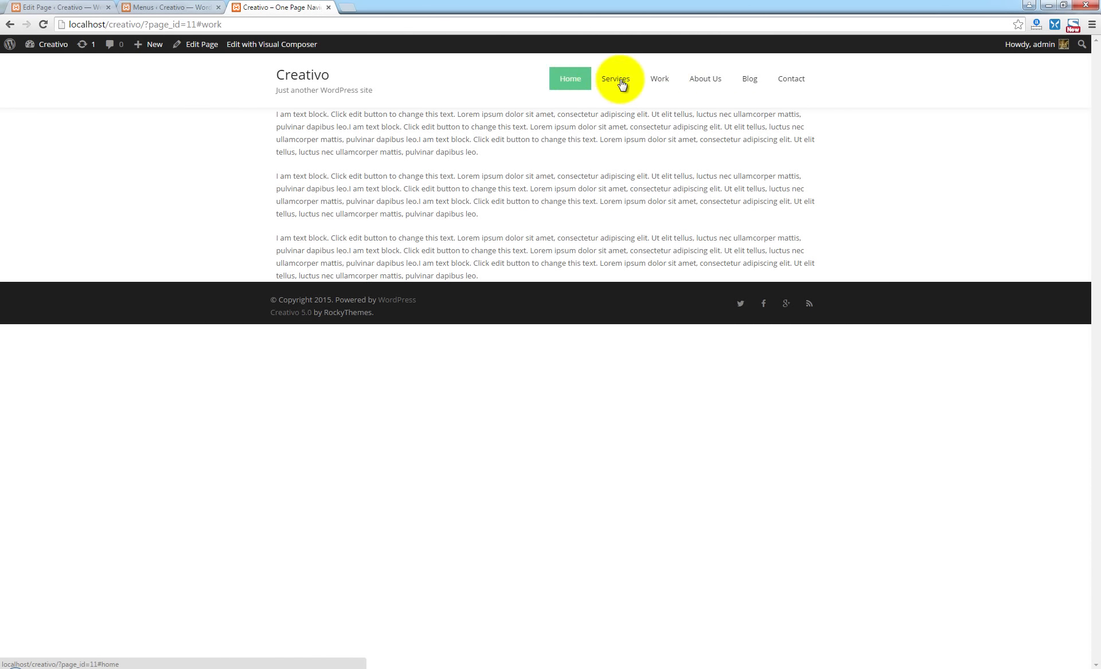
{"action": "left_click", "coordinate": [705, 83]}
{"action": "left_click", "coordinate": [745, 85]}
{"action": "left_click", "coordinate": [780, 89]}
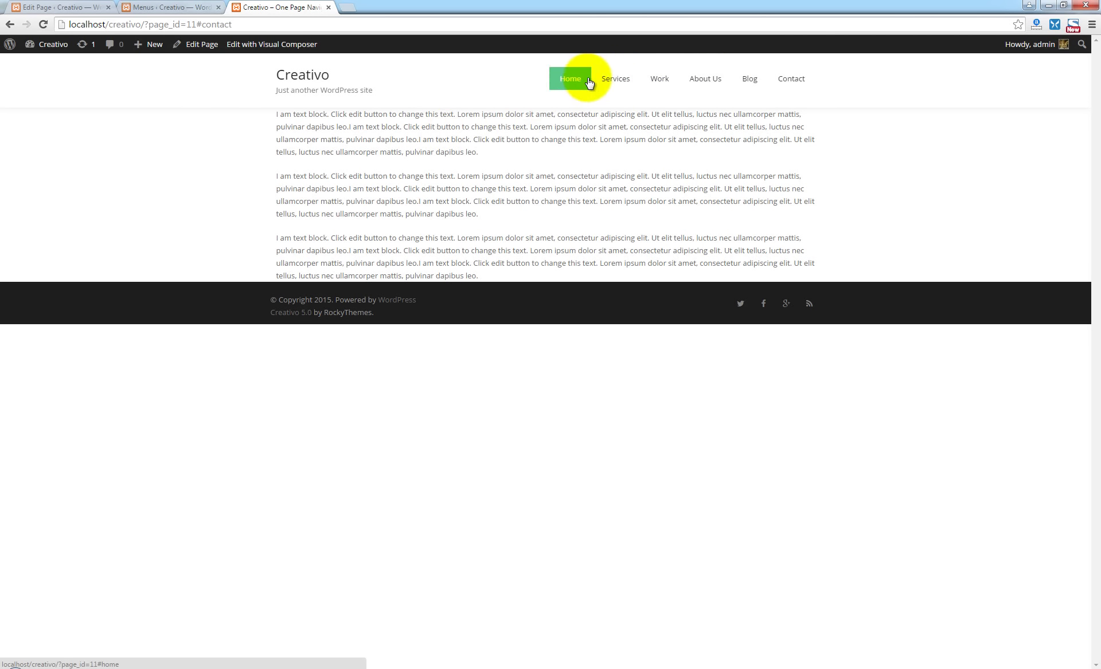
- Expand the Home item on the Menus page and compare its URL with the live page's Home link
{"action": "left_click", "coordinate": [172, 8]}
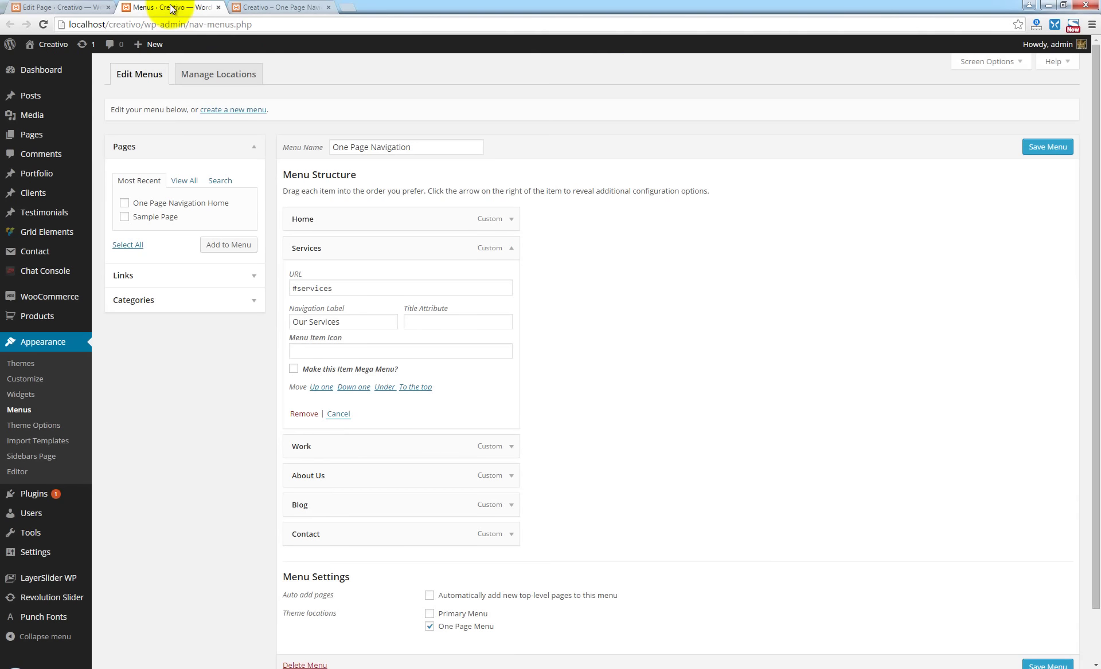
{"action": "left_click", "coordinate": [511, 219]}
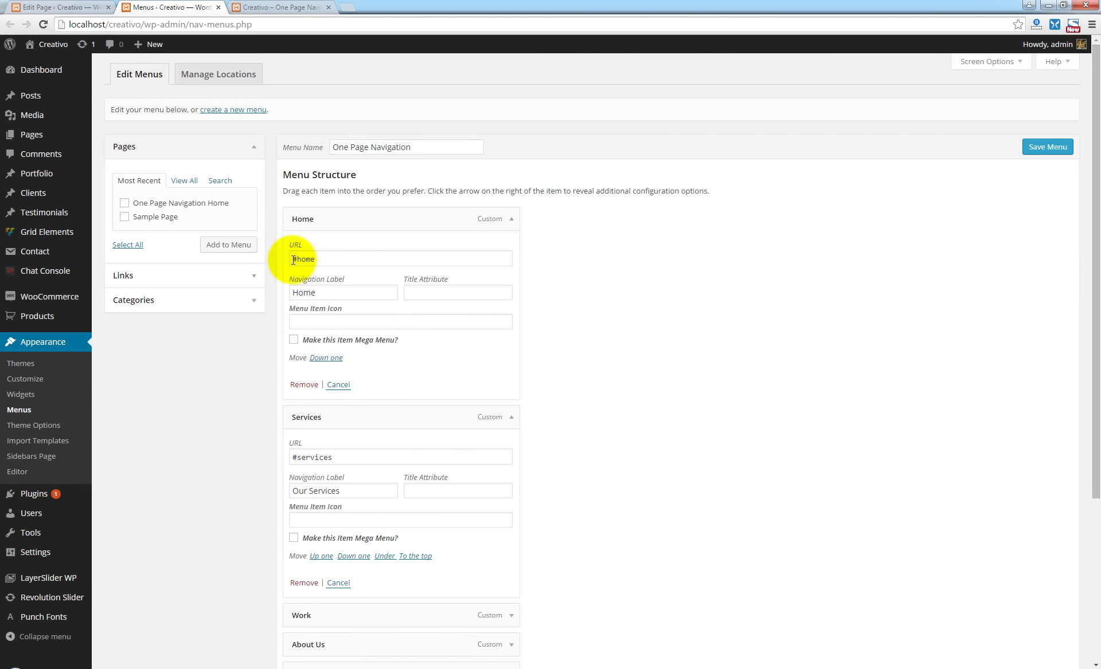
{"action": "left_click", "coordinate": [273, 11]}
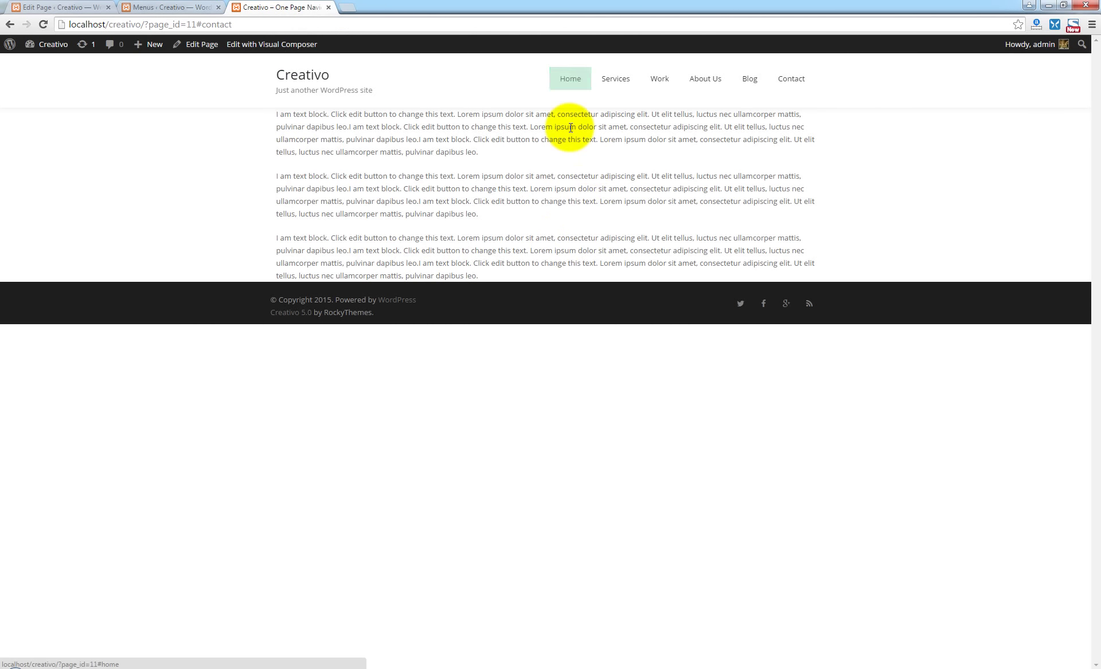
{"action": "left_click", "coordinate": [168, 7]}
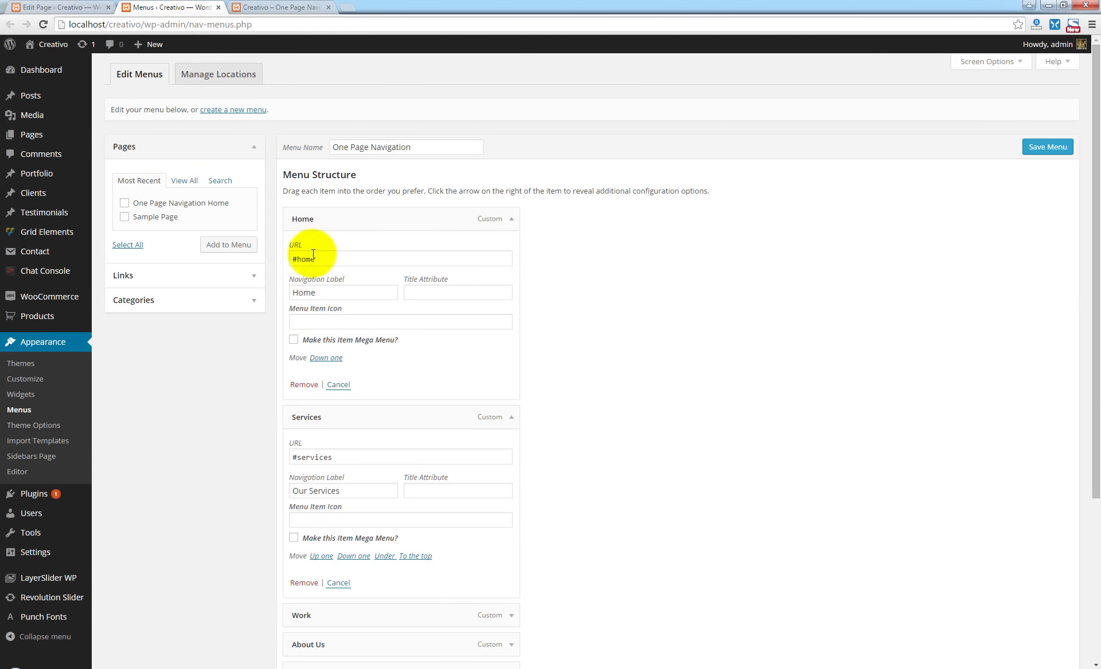
{"action": "left_click_drag", "start_coordinate": [290, 261], "coordinate": [323, 262]}
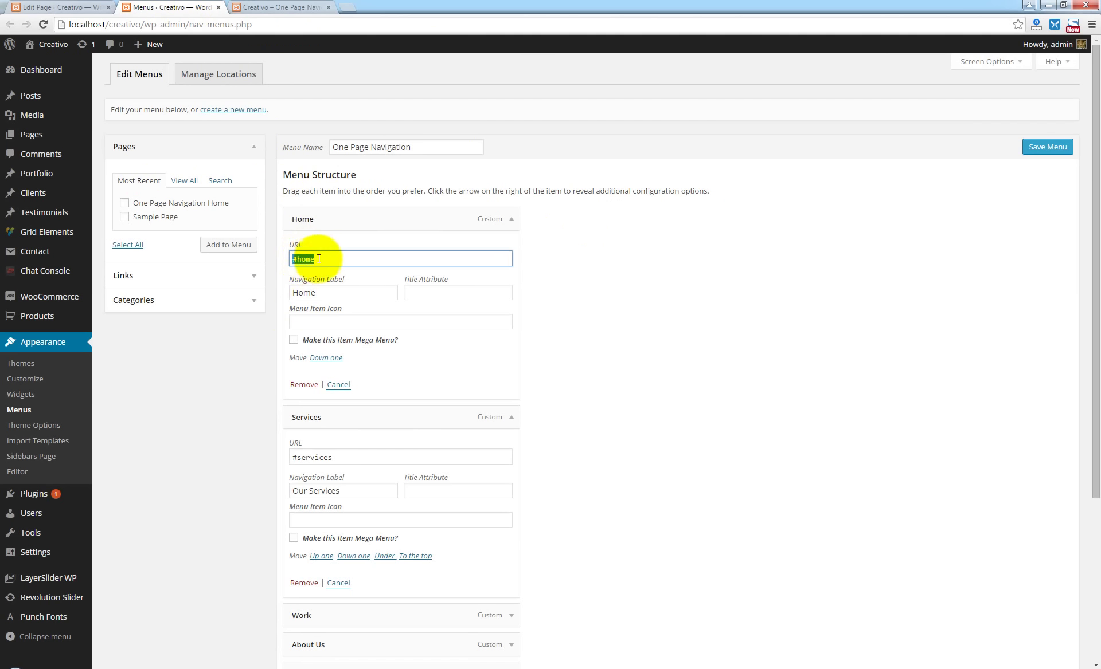
{"action": "left_click", "coordinate": [320, 260]}
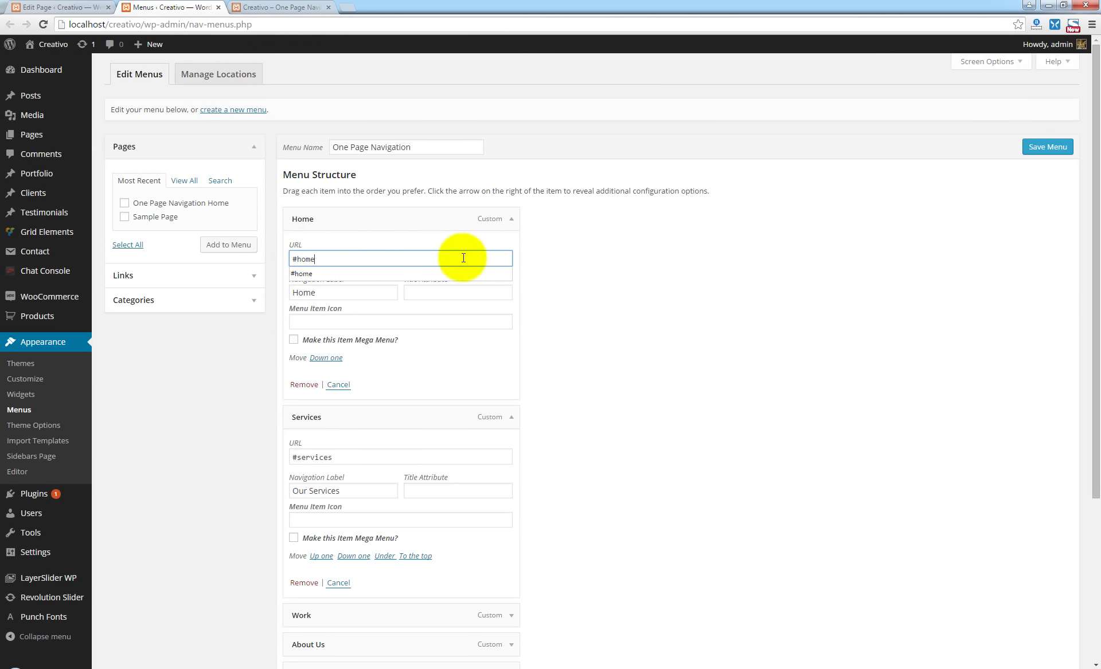
- Check the Section ID in the row settings of the page editor and close them without changes
{"action": "left_click", "coordinate": [52, 7]}
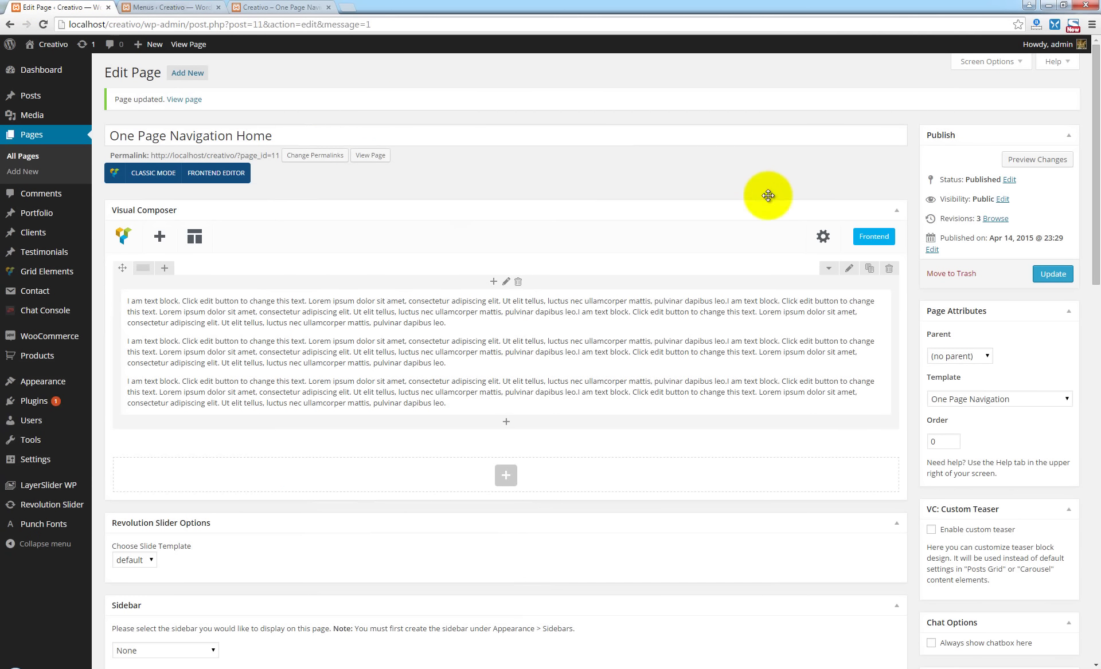
{"action": "left_click", "coordinate": [848, 268]}
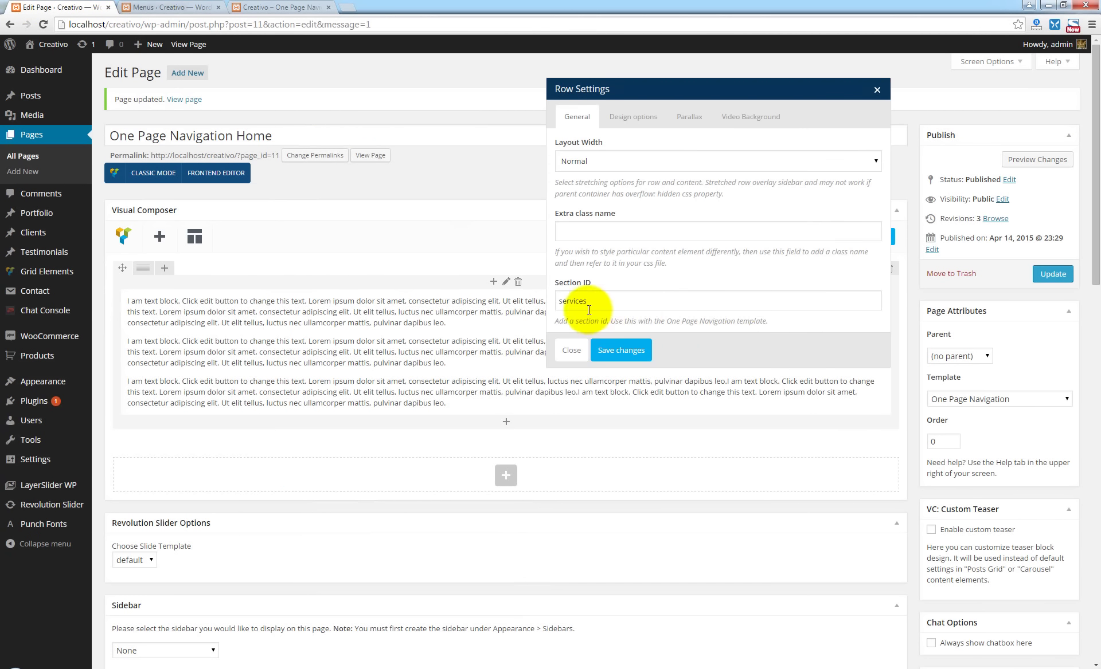
{"action": "left_click", "coordinate": [572, 351]}
- Expand the Work, About Us, Blog and Contact items on the Menus page and examine their URLs
{"action": "left_click", "coordinate": [169, 8]}
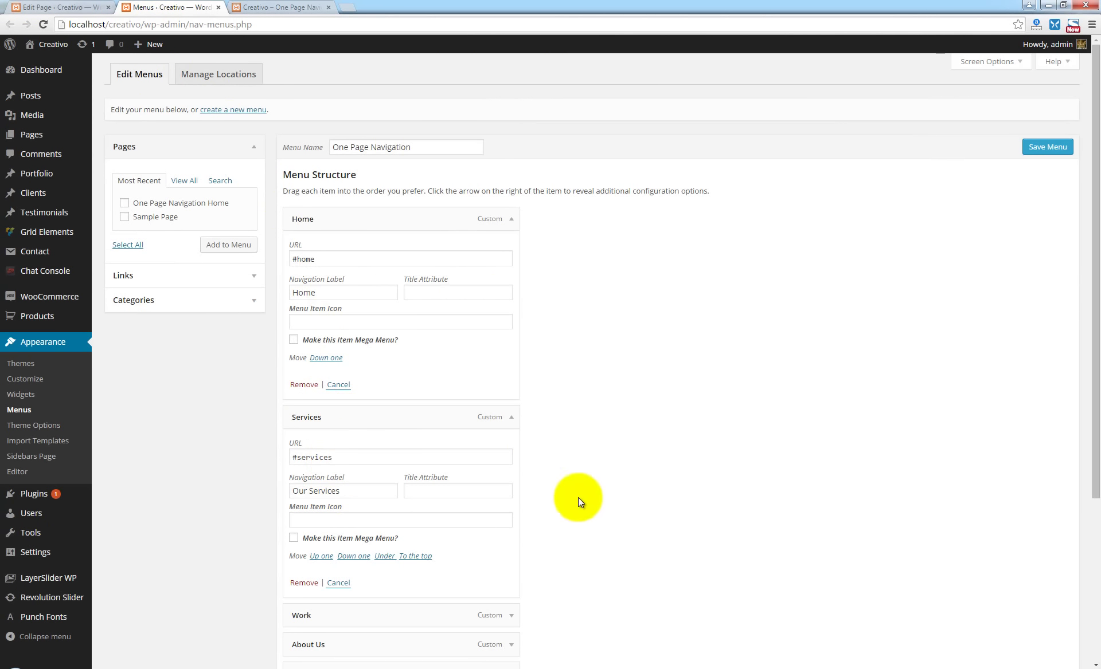
{"action": "scroll", "coordinate": [578, 501], "scroll_direction": "down", "scroll_amount": 4}
{"action": "left_click", "coordinate": [515, 394]}
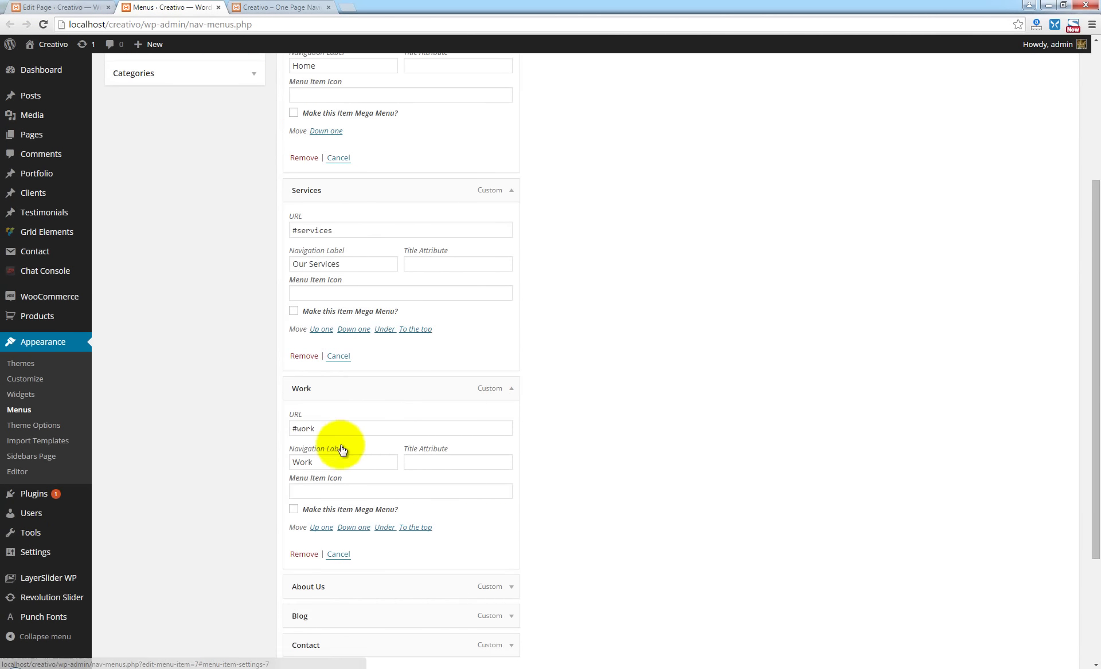
{"action": "scroll", "coordinate": [496, 536], "scroll_direction": "down", "scroll_amount": 1}
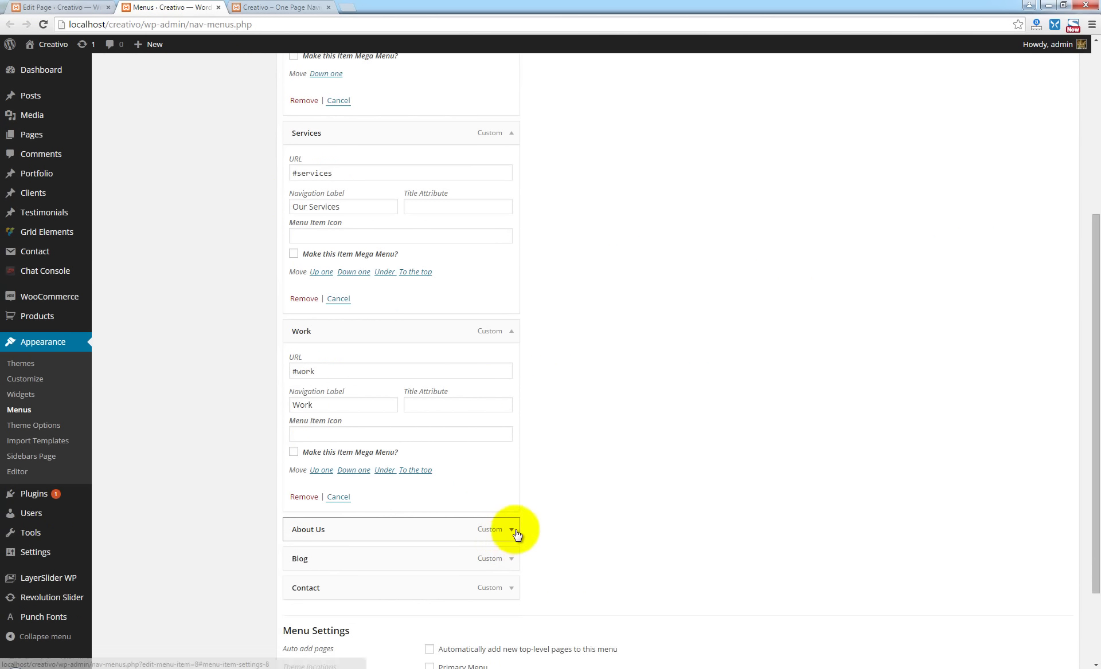
{"action": "left_click", "coordinate": [512, 530]}
{"action": "scroll", "coordinate": [386, 579], "scroll_direction": "down", "scroll_amount": 3}
{"action": "left_click", "coordinate": [509, 558]}
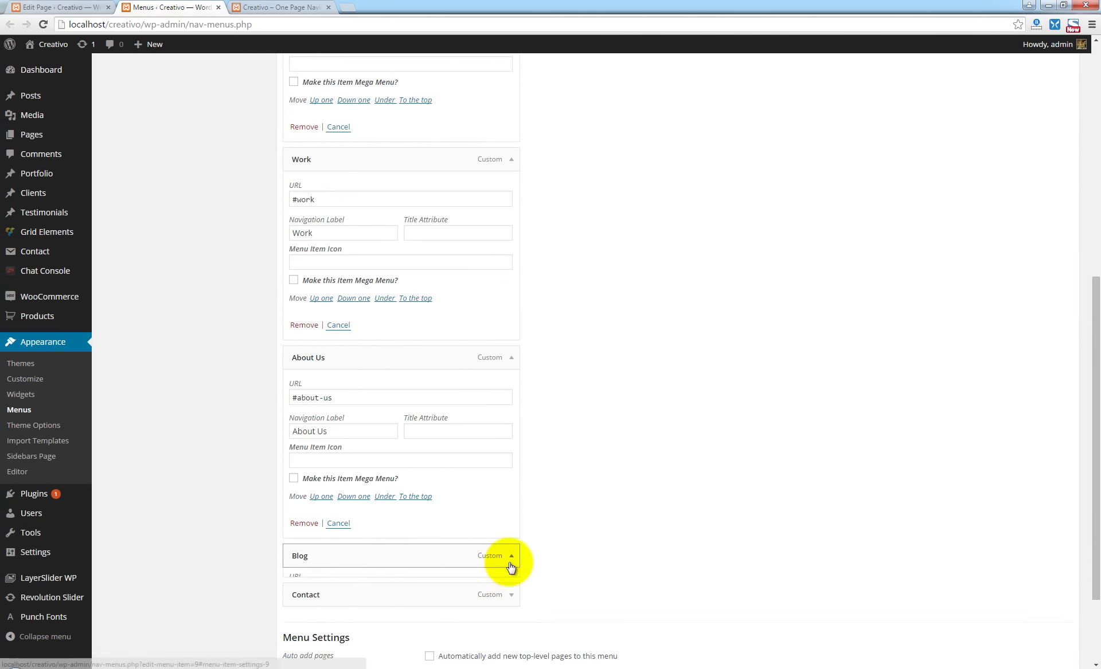
{"action": "scroll", "coordinate": [430, 570], "scroll_direction": "down", "scroll_amount": 2}
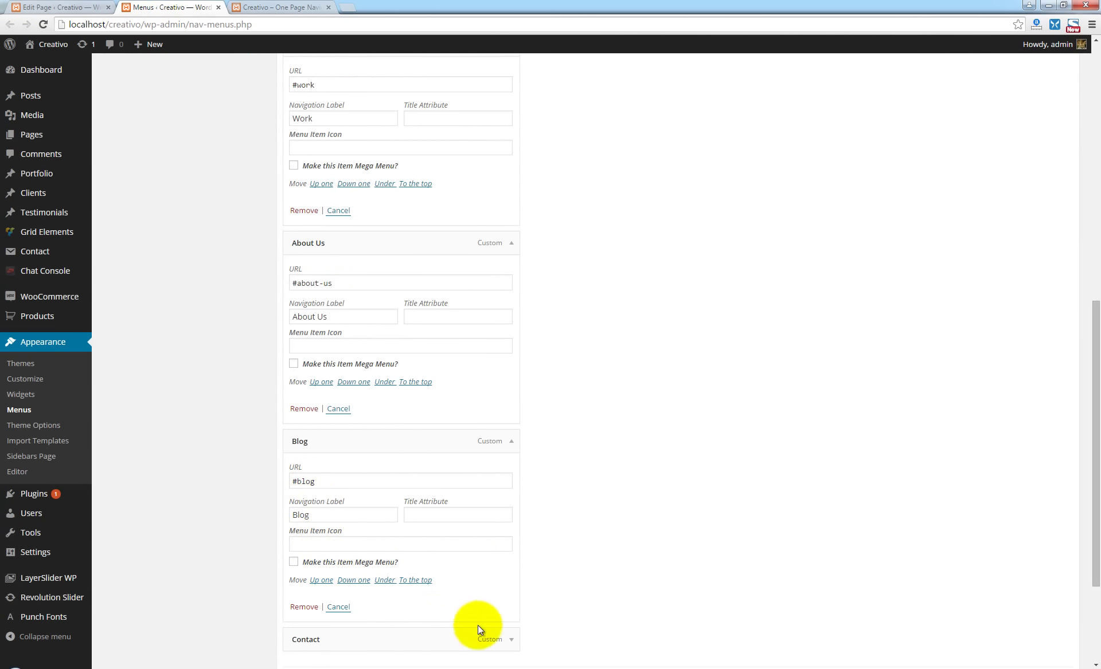
{"action": "left_click", "coordinate": [508, 643]}
{"action": "scroll", "coordinate": [483, 588], "scroll_direction": "down", "scroll_amount": 3}
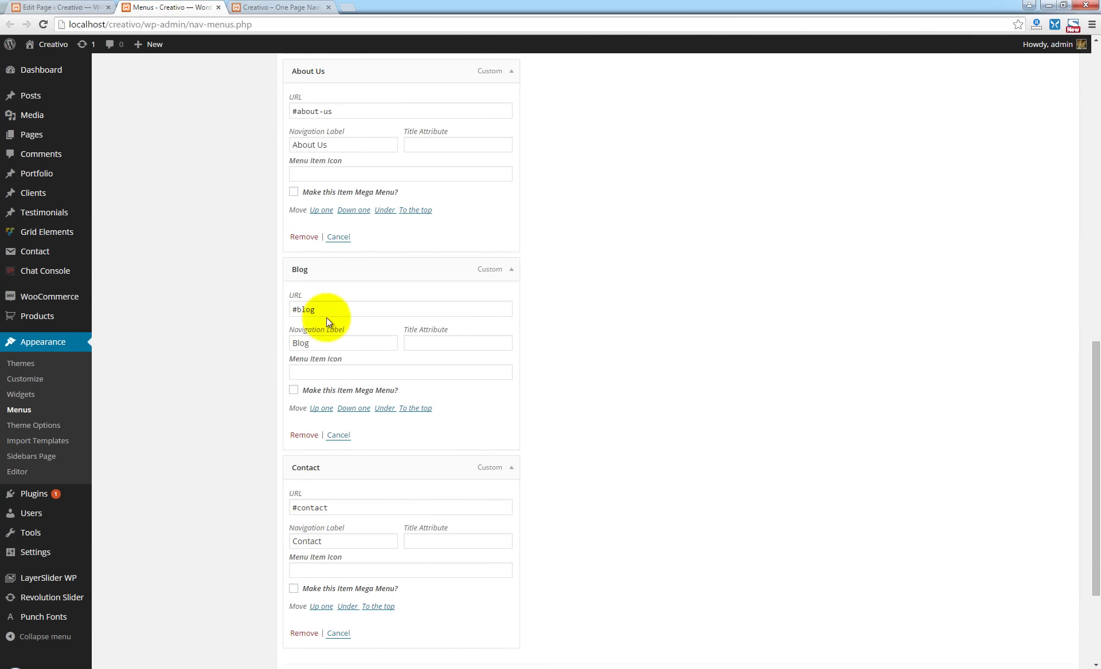
{"action": "scroll", "coordinate": [326, 317], "scroll_direction": "up", "scroll_amount": 4}
- Return to the page editor, duplicate the row and save the copy with the Section ID "work"
{"action": "left_click", "coordinate": [53, 8]}
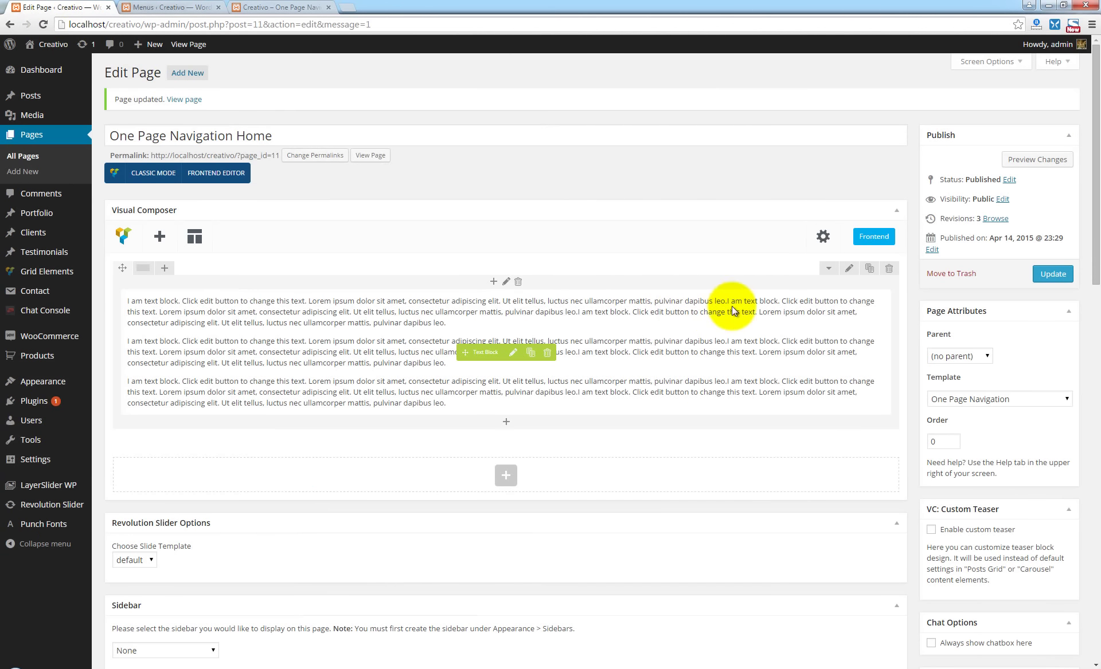
{"action": "mouse_move", "coordinate": [1096, 171]}
{"action": "left_mouse_down"}
{"action": "mouse_move", "coordinate": [1097, 247]}
{"action": "mouse_move", "coordinate": [1057, 54]}
{"action": "left_mouse_up"}
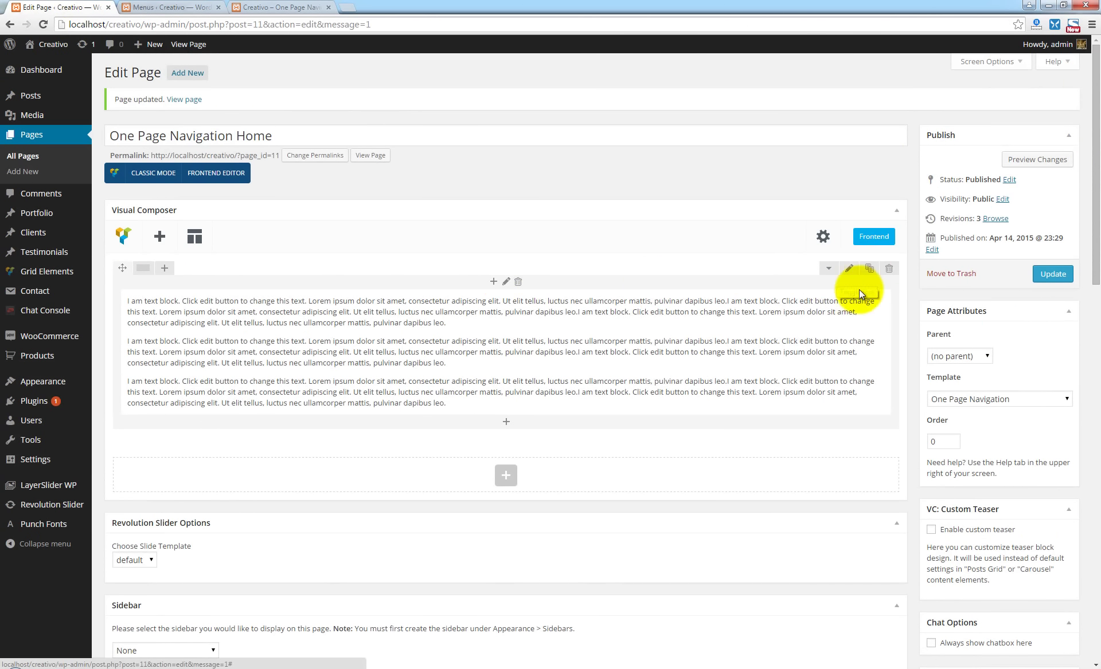
{"action": "left_click", "coordinate": [871, 269]}
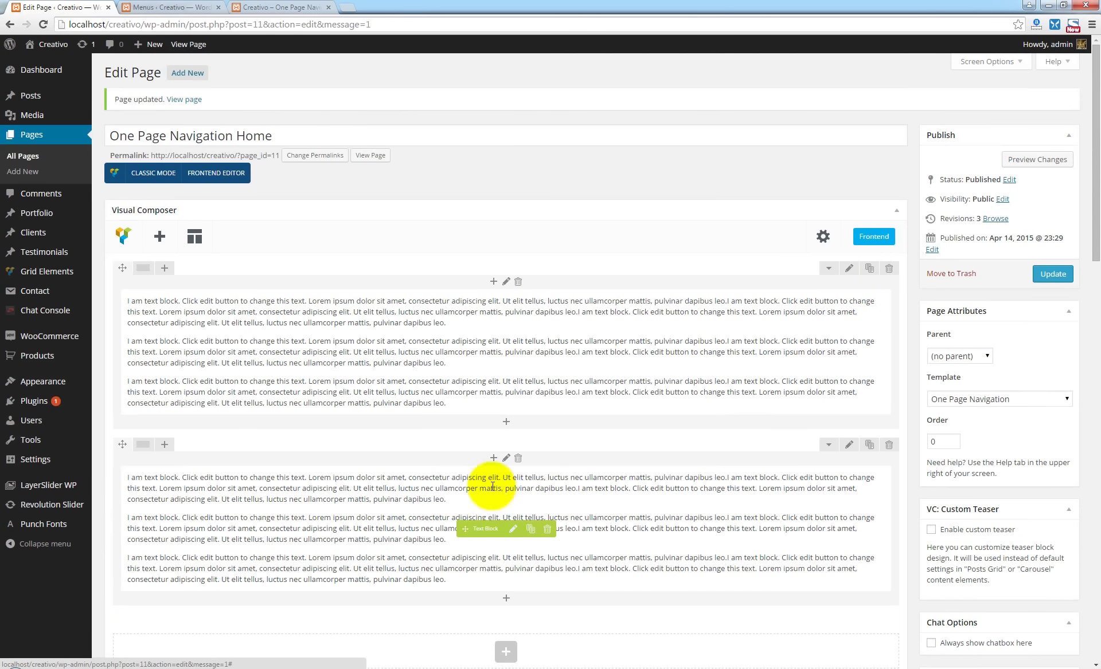
{"action": "left_click", "coordinate": [848, 447]}
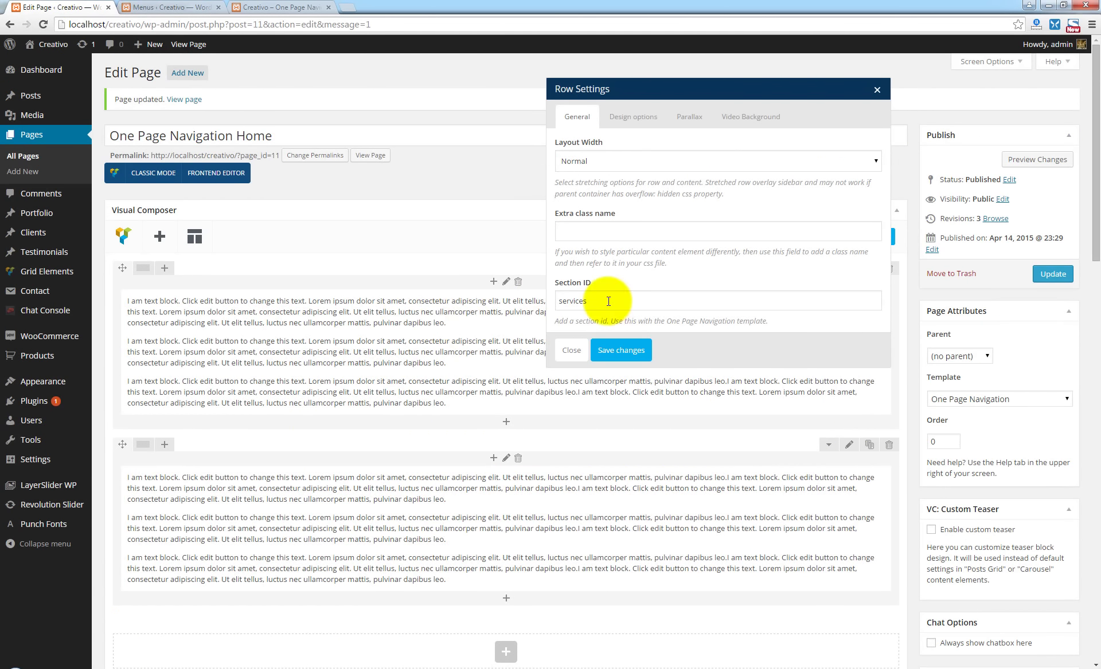
{"action": "left_click_drag", "start_coordinate": [602, 300], "coordinate": [556, 301]}
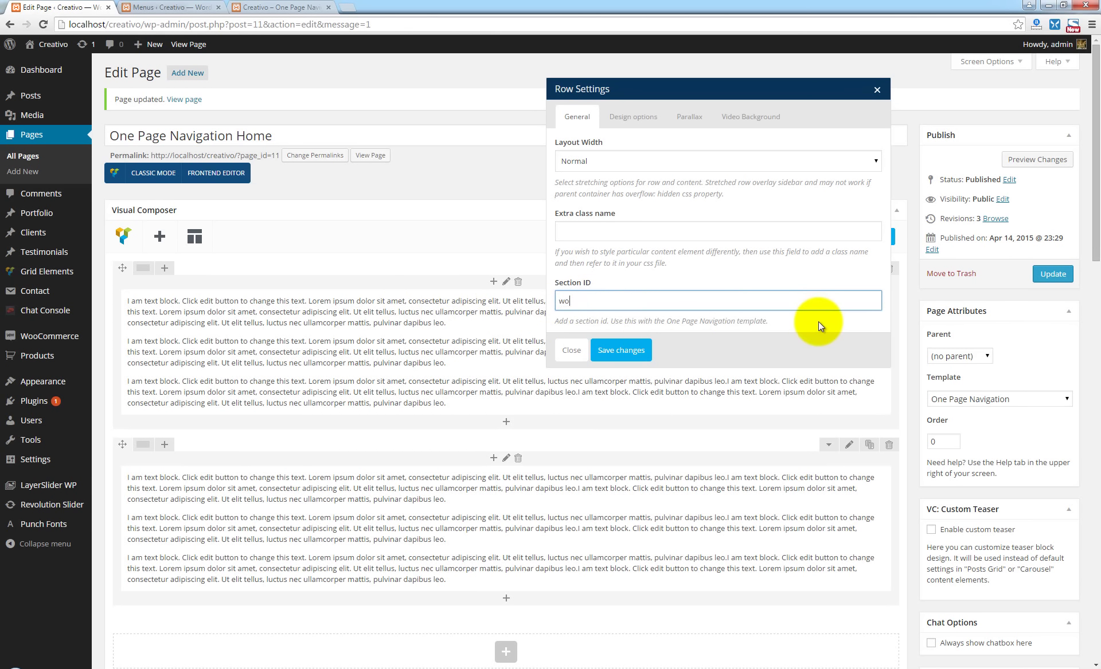
{"action": "left_click", "coordinate": [623, 352]}
- Duplicate the "work" text row and save the copy with the Section ID "about-us"
{"action": "scroll", "coordinate": [858, 432], "scroll_direction": "down", "scroll_amount": 5}
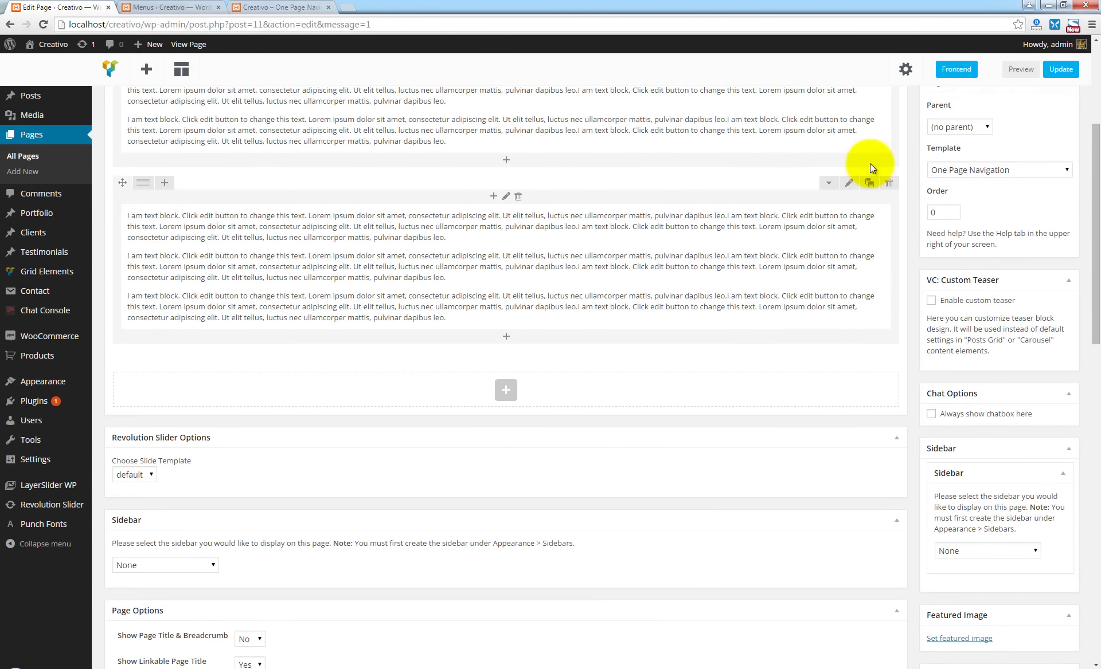
{"action": "left_click", "coordinate": [869, 183]}
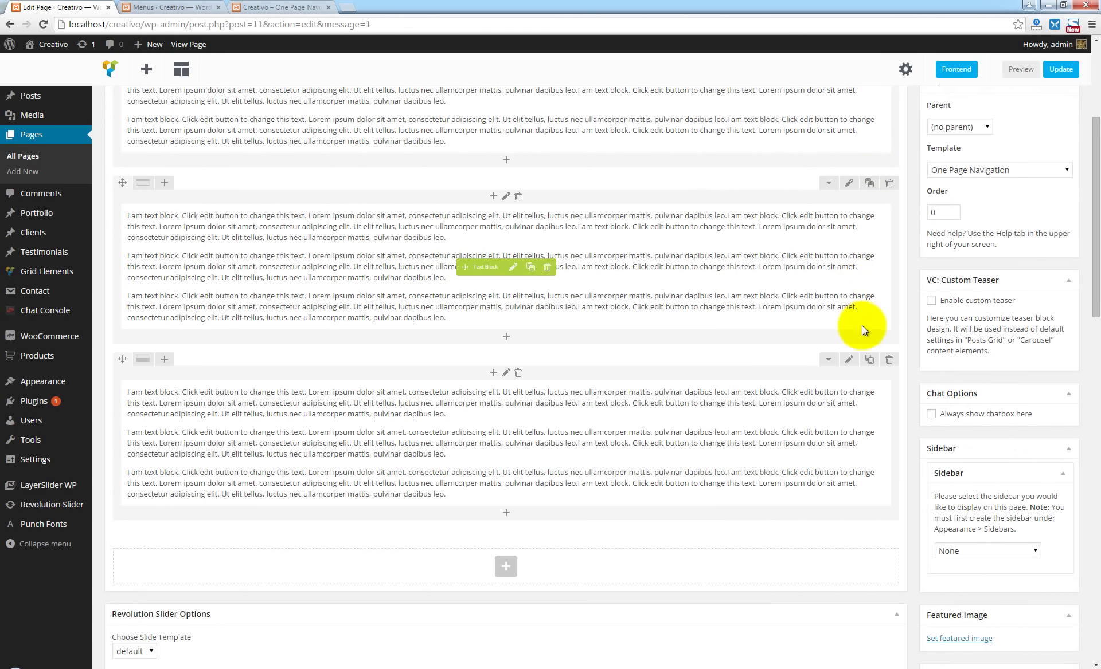
{"action": "left_click", "coordinate": [850, 360]}
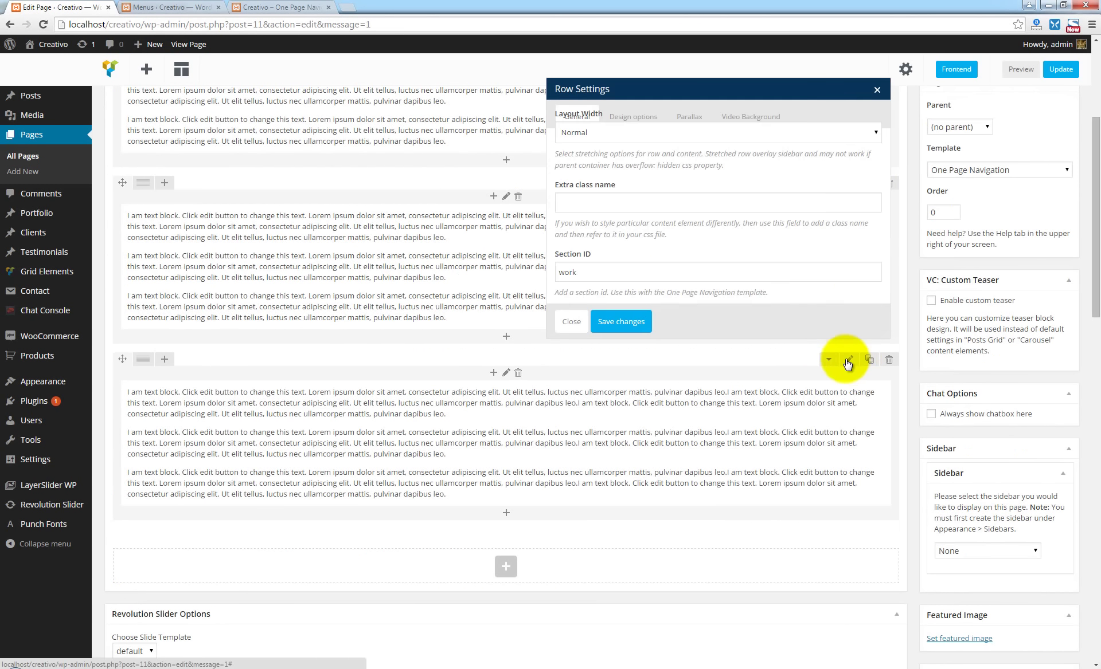
{"action": "left_click_drag", "start_coordinate": [662, 308], "coordinate": [503, 293]}
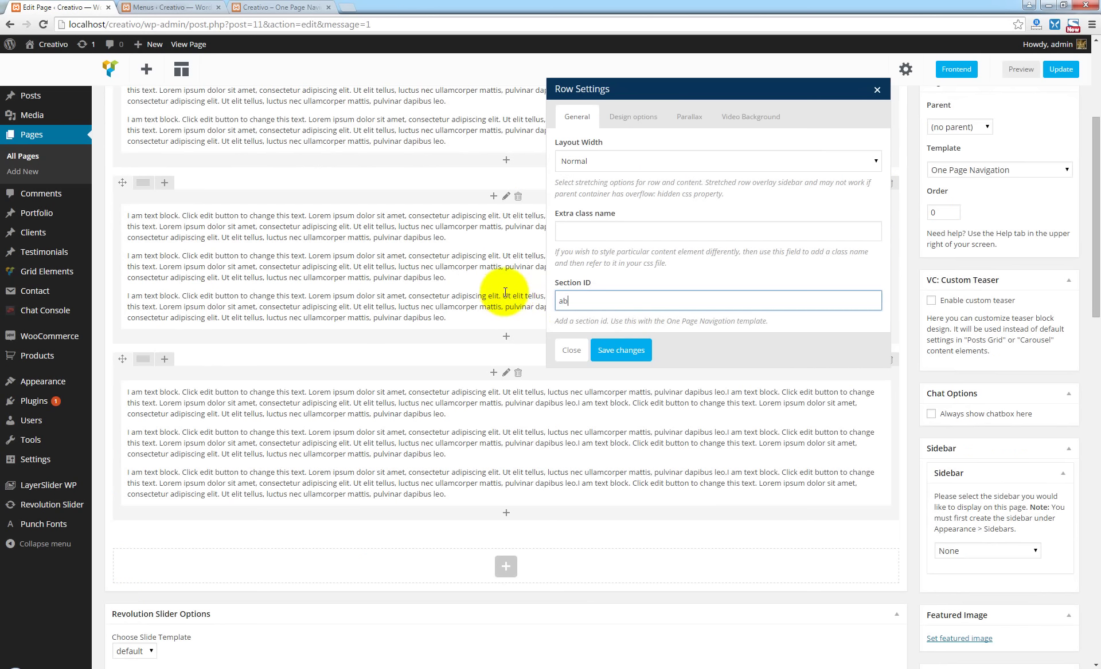
{"action": "left_click", "coordinate": [624, 354]}
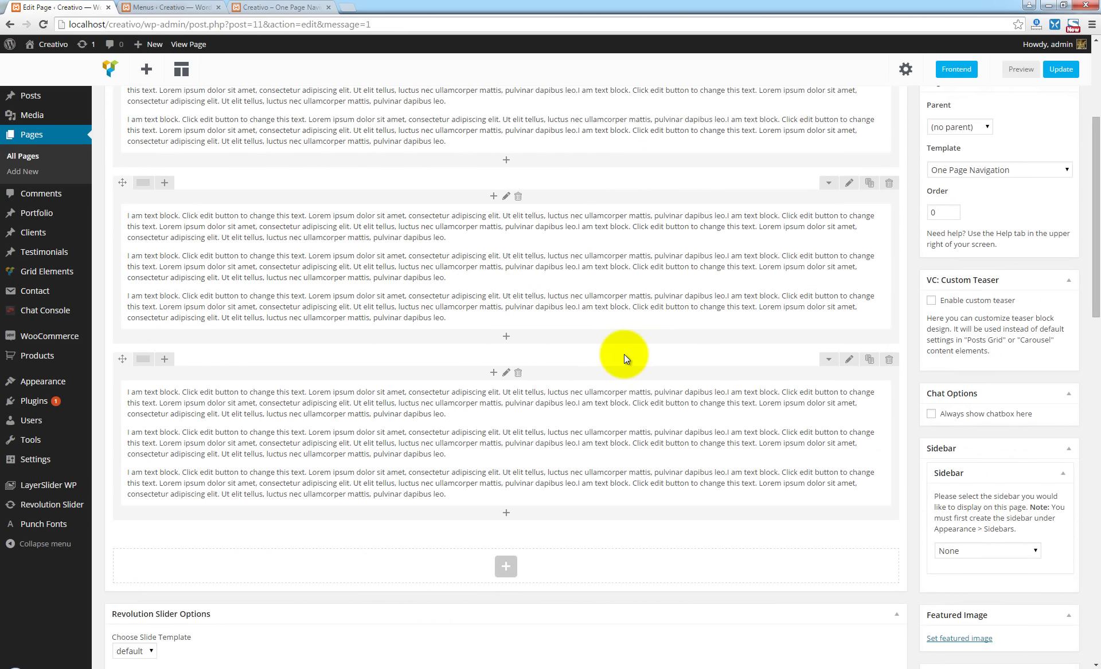
- Duplicate the "about-us" row and save the copy with the Section ID "blog"
{"action": "left_click", "coordinate": [868, 360]}
{"action": "scroll", "coordinate": [866, 505], "scroll_direction": "down", "scroll_amount": 2}
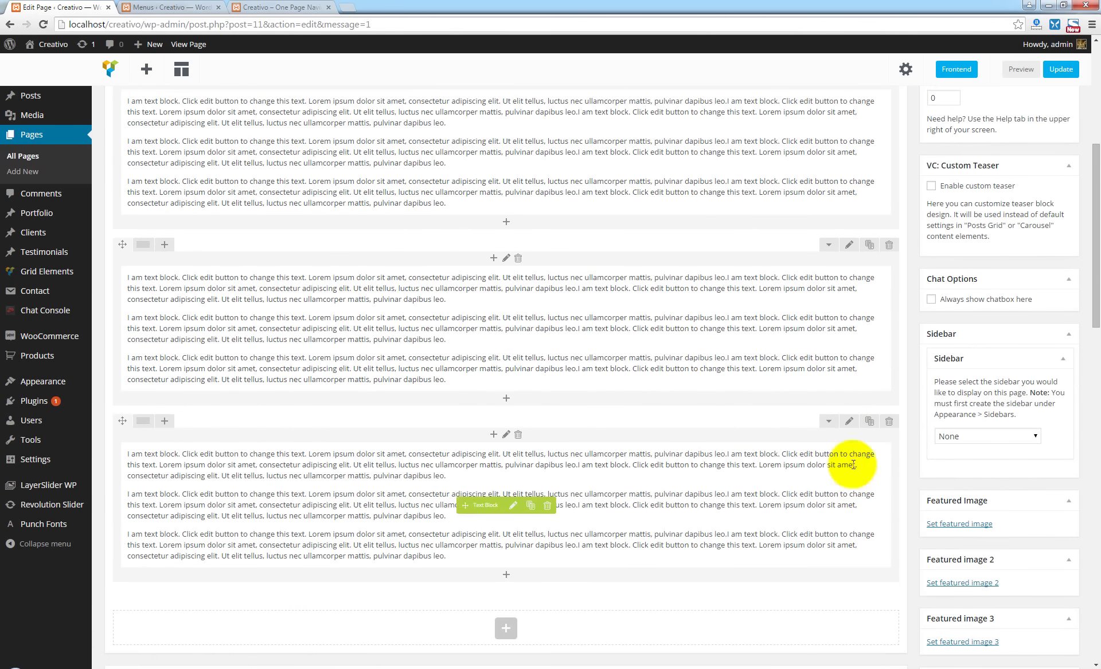
{"action": "left_click", "coordinate": [849, 422]}
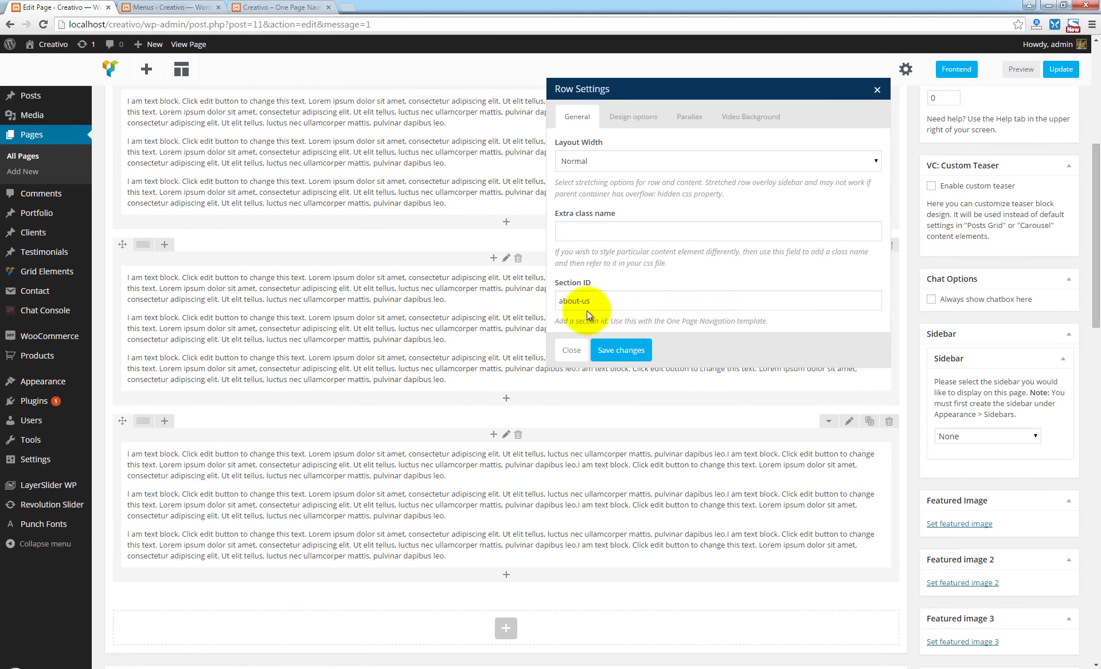
{"action": "left_click_drag", "start_coordinate": [593, 301], "coordinate": [491, 288]}
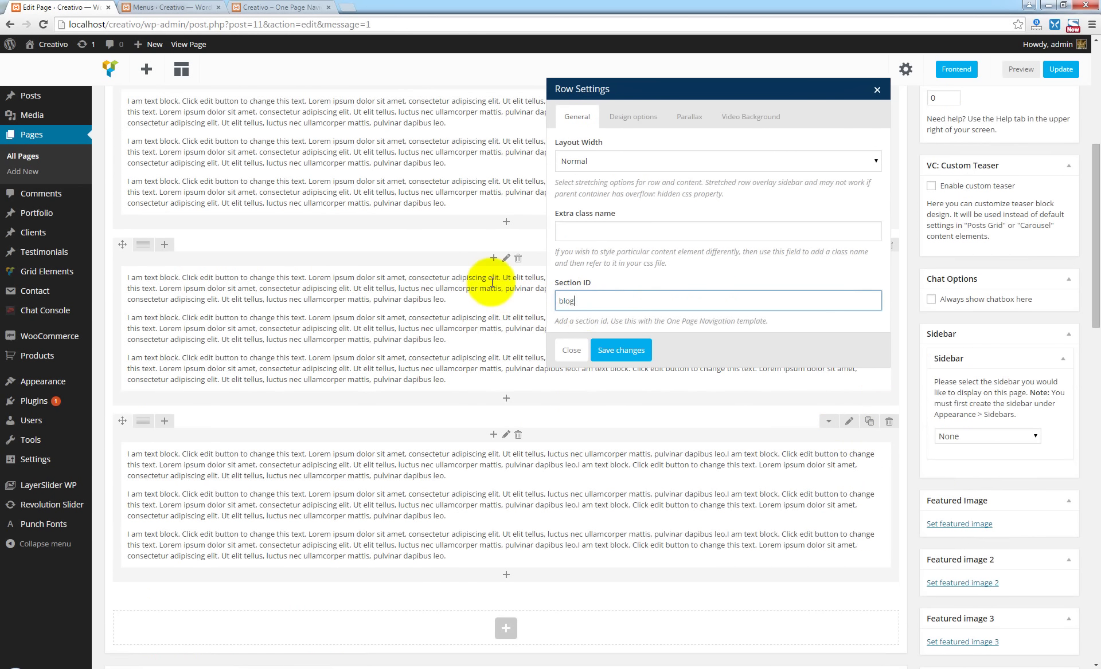
{"action": "type", "text": "blog"}
{"action": "left_click", "coordinate": [623, 350]}
- Duplicate the "blog" row and save the copy with the Section ID "contact"
{"action": "scroll", "coordinate": [855, 373], "scroll_direction": "down", "scroll_amount": 4}
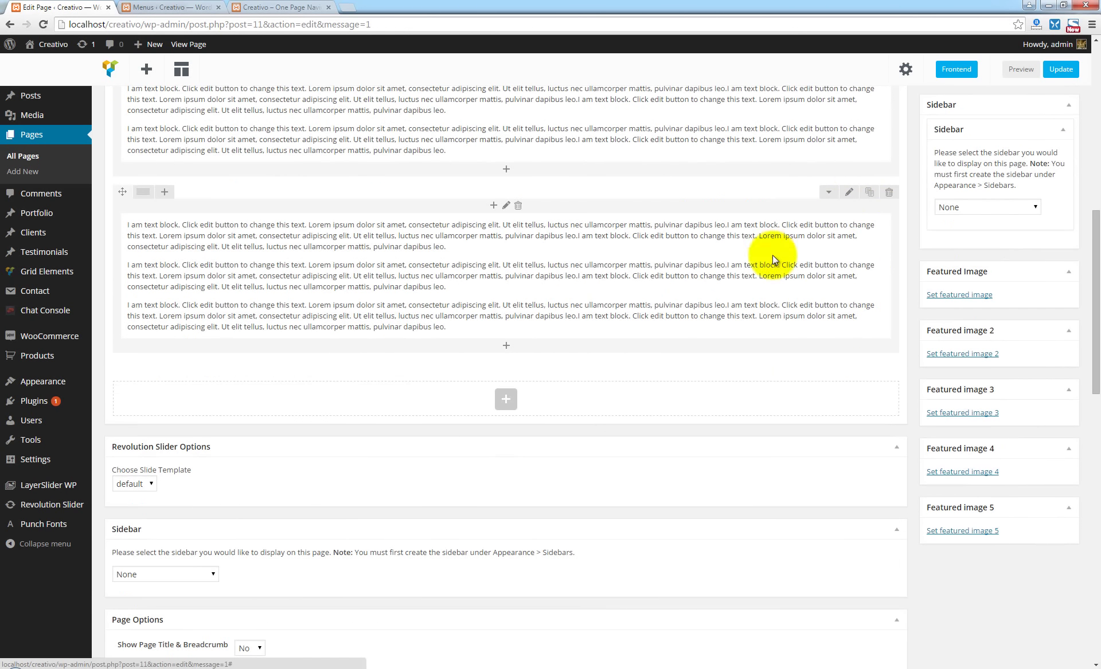
{"action": "left_click", "coordinate": [849, 368]}
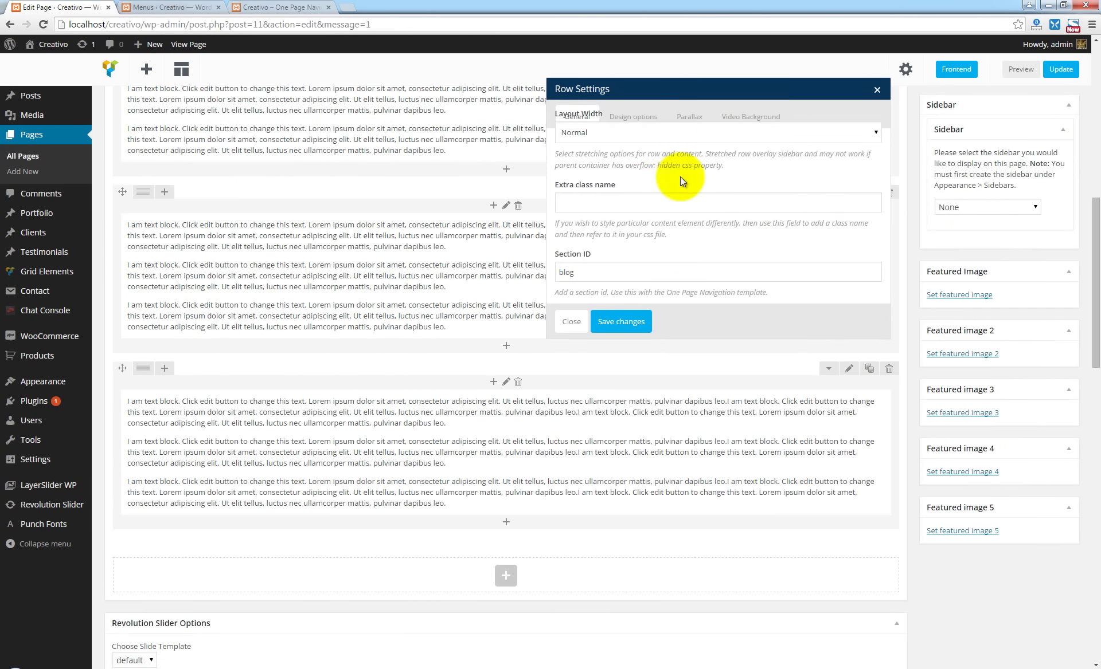
{"action": "left_click_drag", "start_coordinate": [575, 302], "coordinate": [493, 286]}
{"action": "type", "text": "cont"}
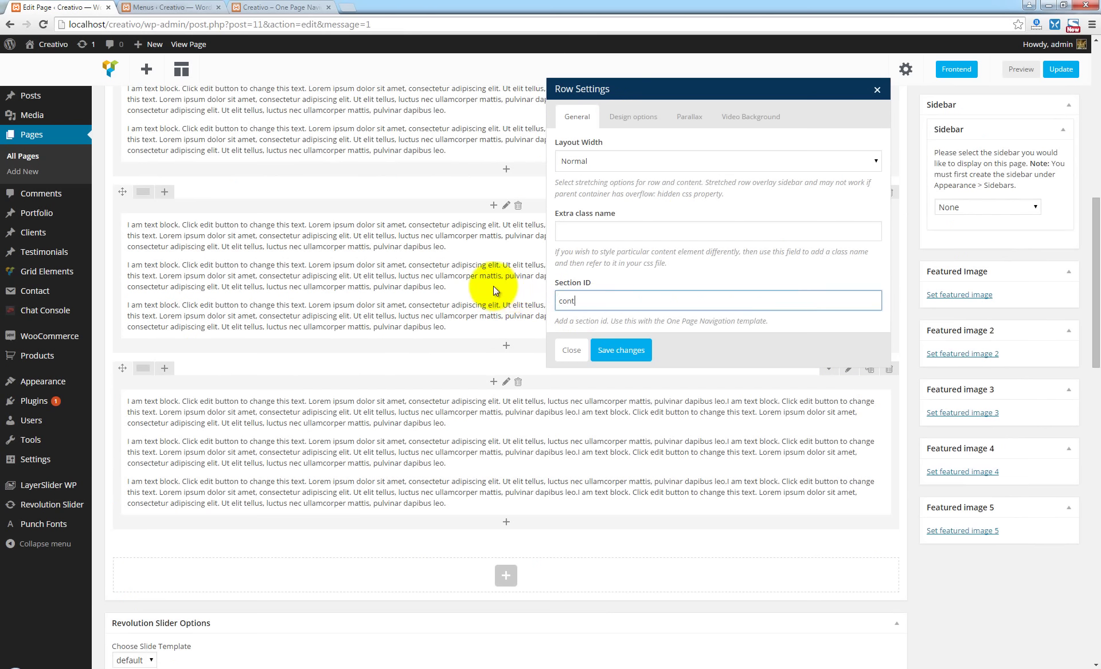
{"action": "type", "text": "act"}
{"action": "left_click", "coordinate": [622, 350]}
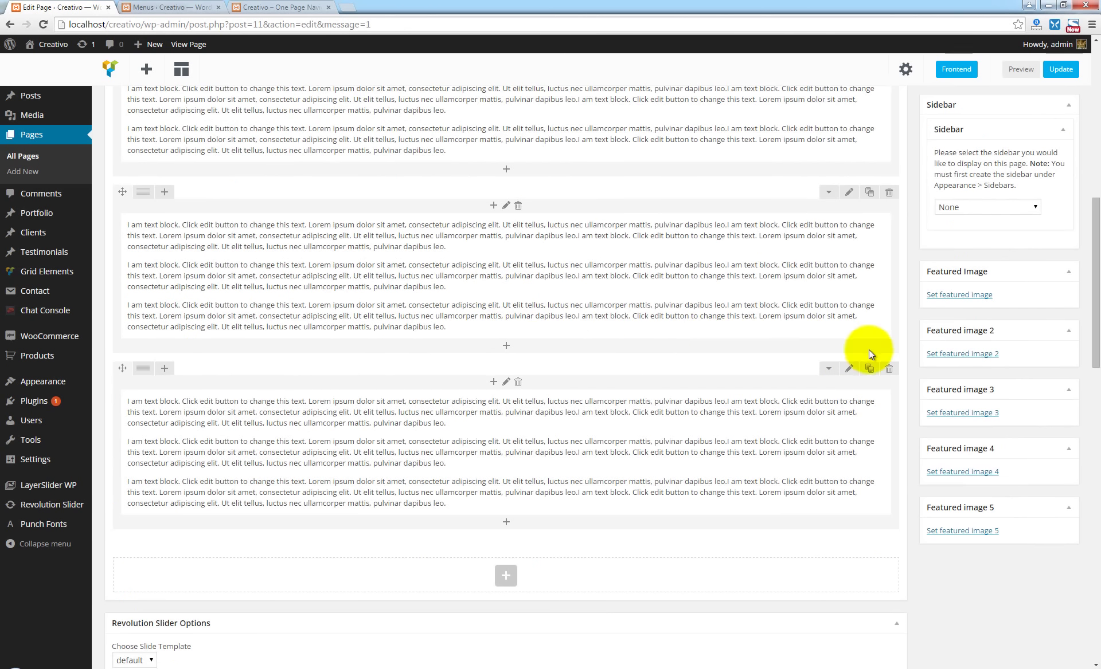
- Update the page and load its live version at localhost/creativo/?page_id=11 without the #contact anchor
{"action": "scroll", "coordinate": [869, 354], "scroll_direction": "up", "scroll_amount": 7}
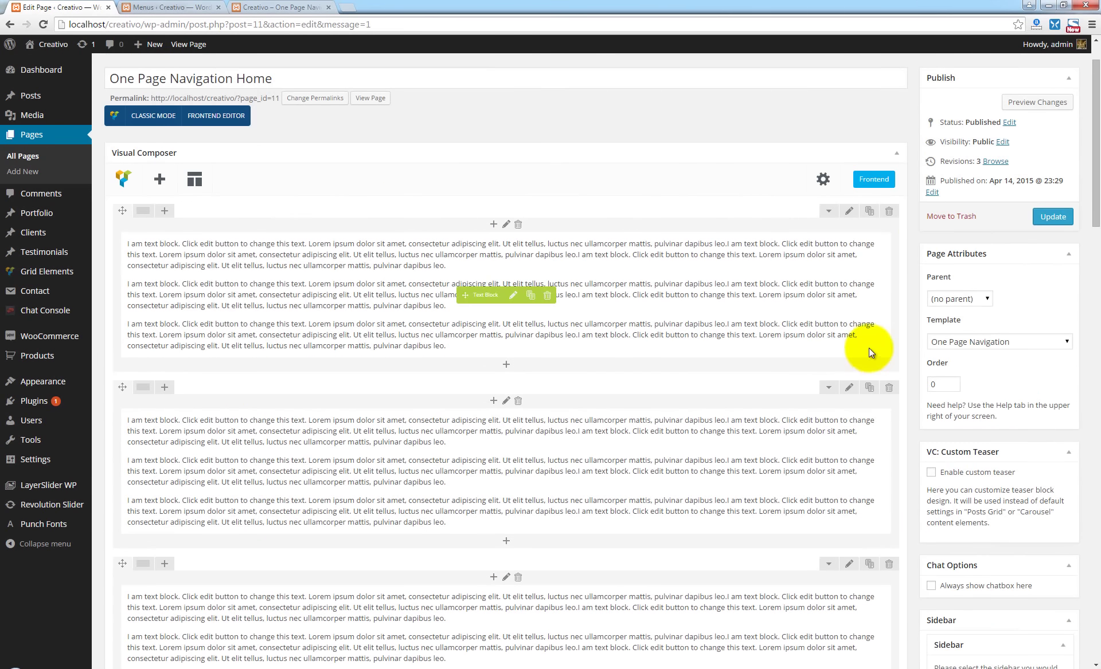
{"action": "left_click", "coordinate": [1055, 218]}
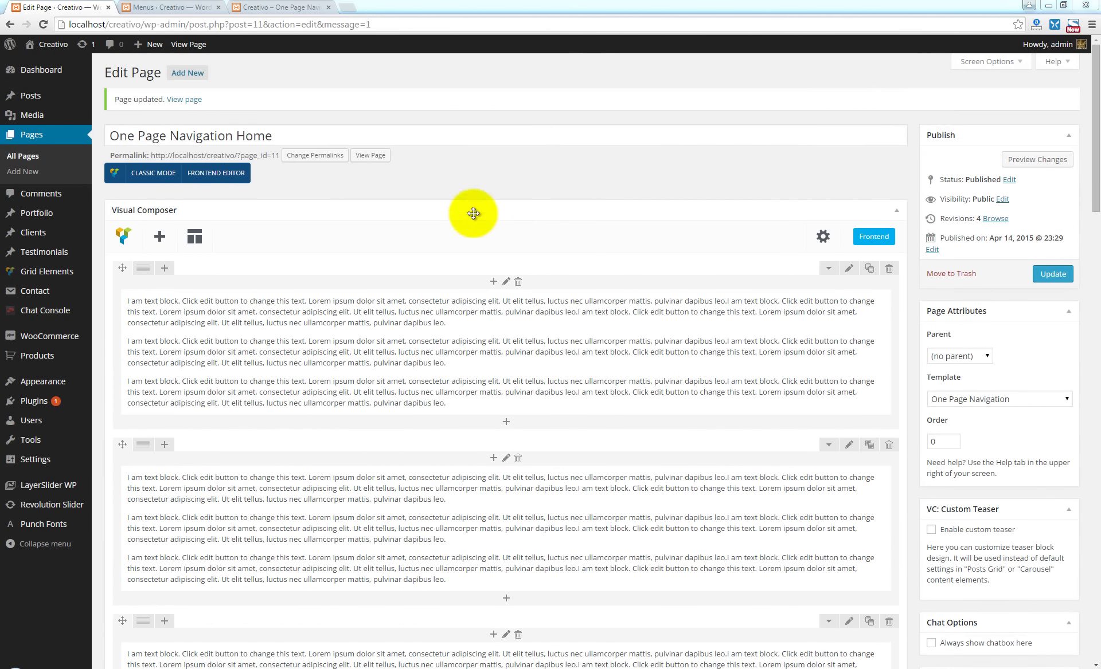
{"action": "left_click", "coordinate": [281, 8]}
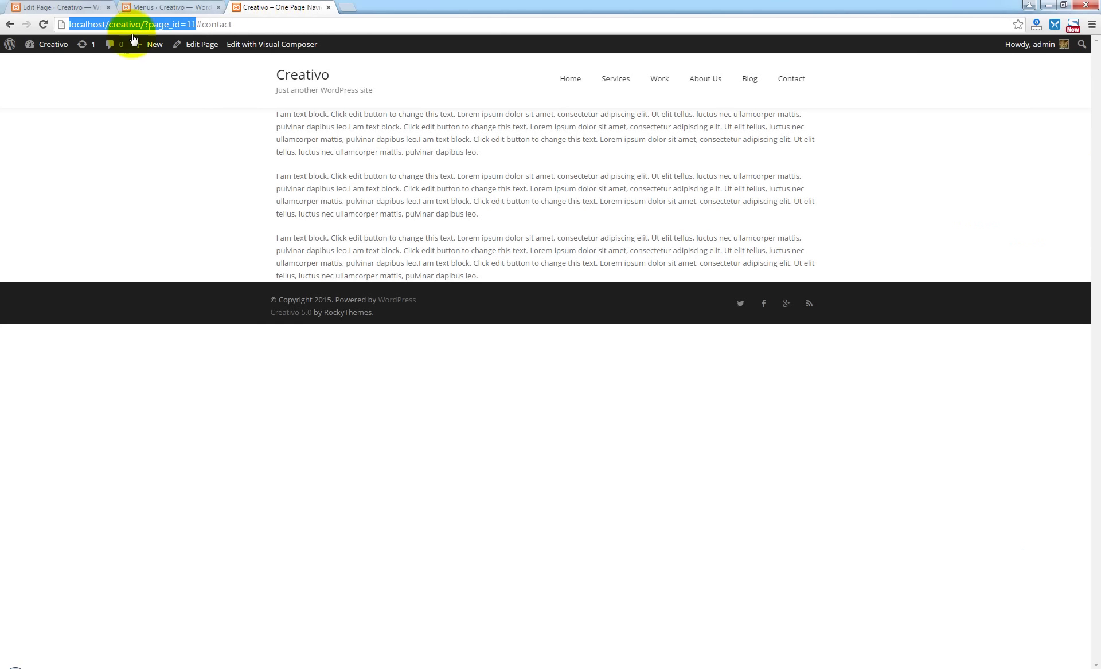
{"action": "left_click", "coordinate": [229, 24]}
{"action": "left_click_drag", "start_coordinate": [197, 24], "coordinate": [295, 23]}
{"action": "key", "text": "BackSpace"}
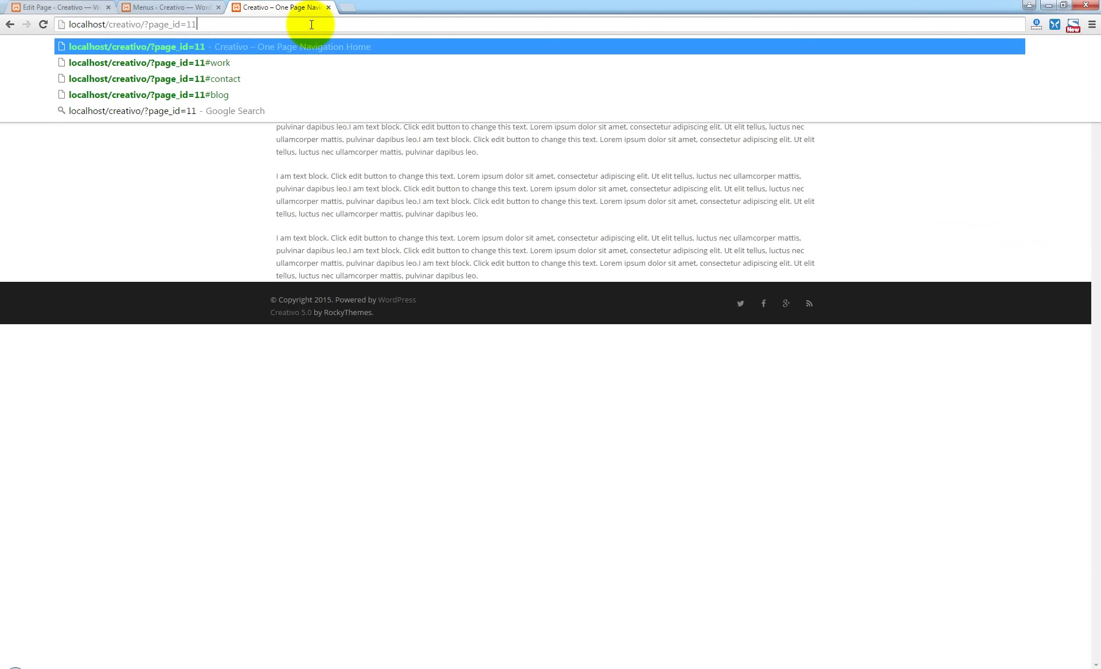
{"action": "key", "text": "Return"}
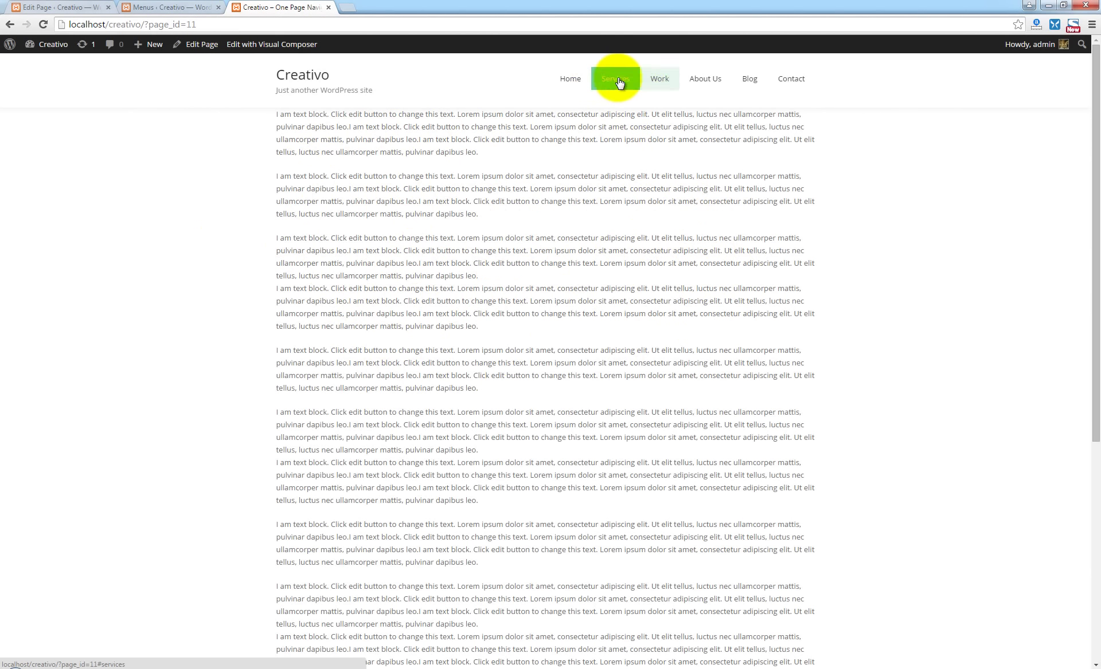
- Test the Work, About Us and Home menu links on the live page
{"action": "left_click", "coordinate": [658, 80]}
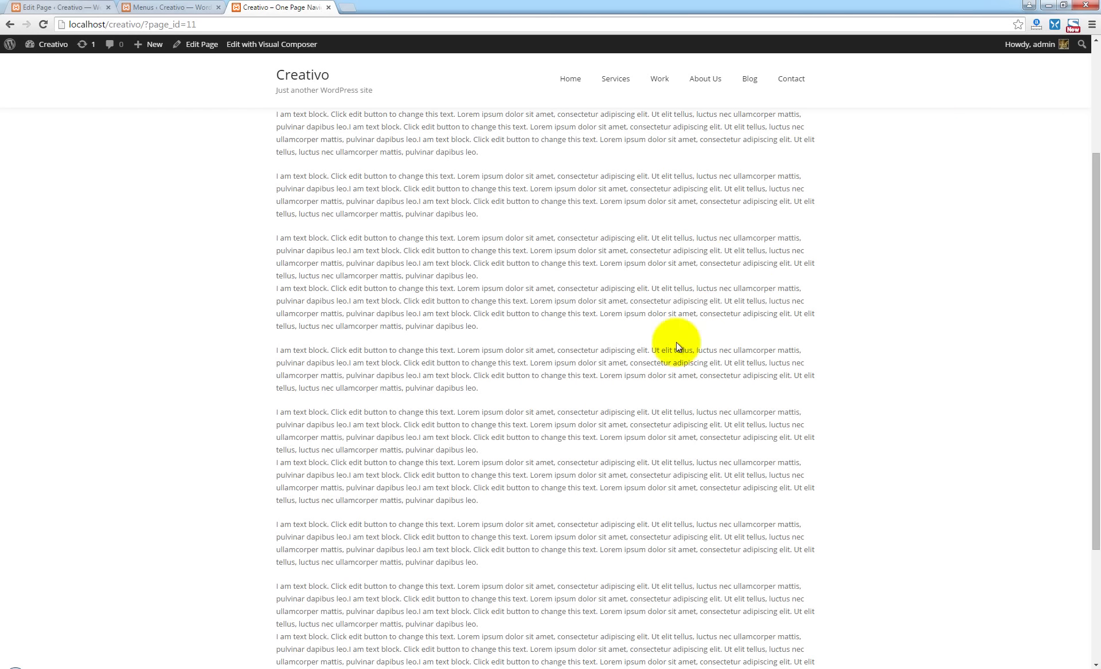
{"action": "left_click", "coordinate": [711, 87]}
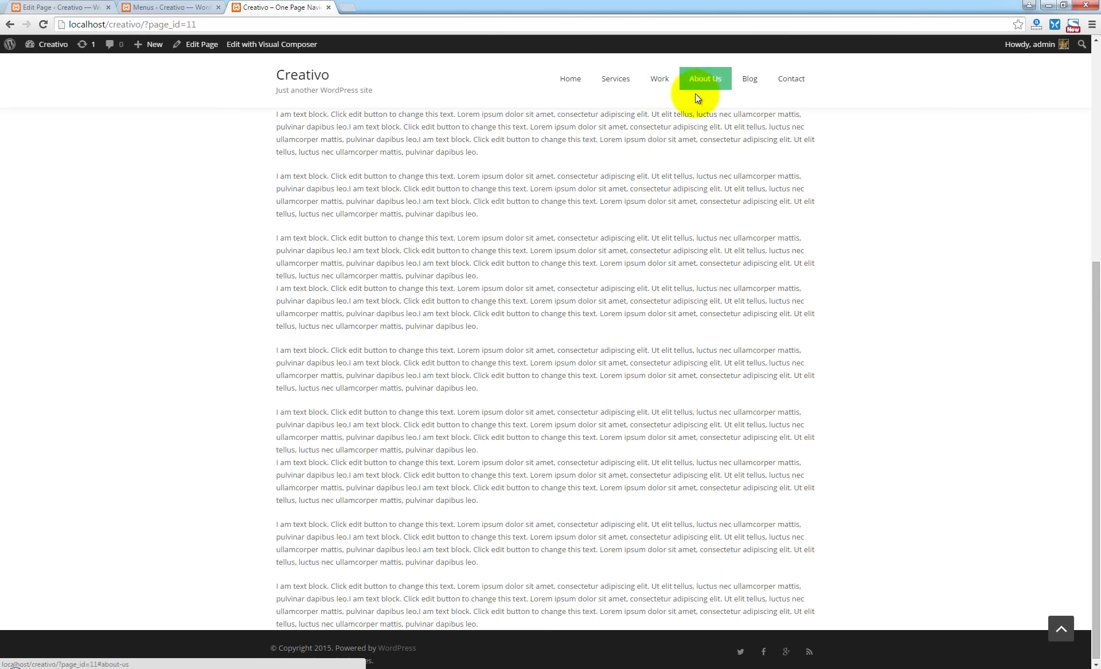
{"action": "left_click", "coordinate": [660, 79]}
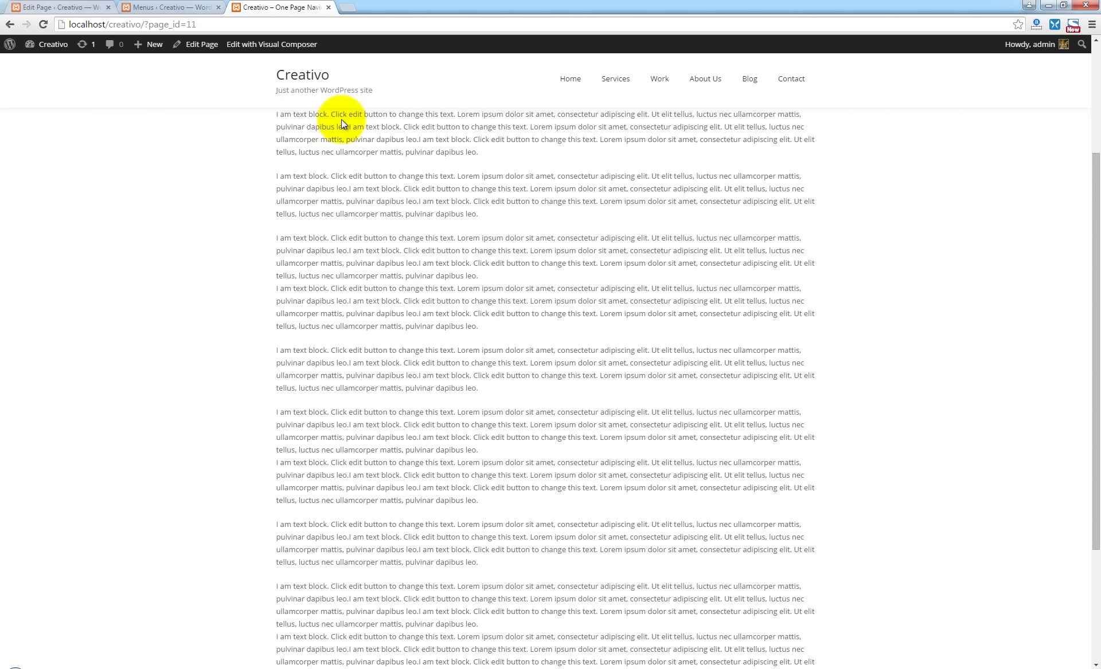
{"action": "left_click", "coordinate": [584, 86]}
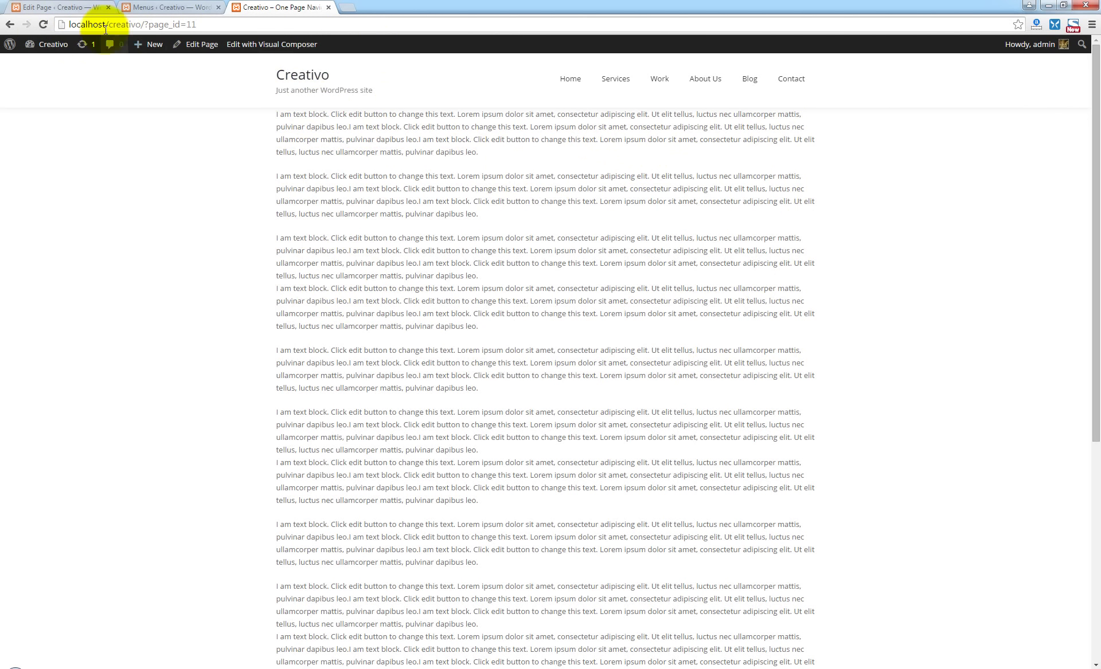
- Return to the page editor, add an empty row and move it above all the text rows
{"action": "left_click", "coordinate": [67, 10]}
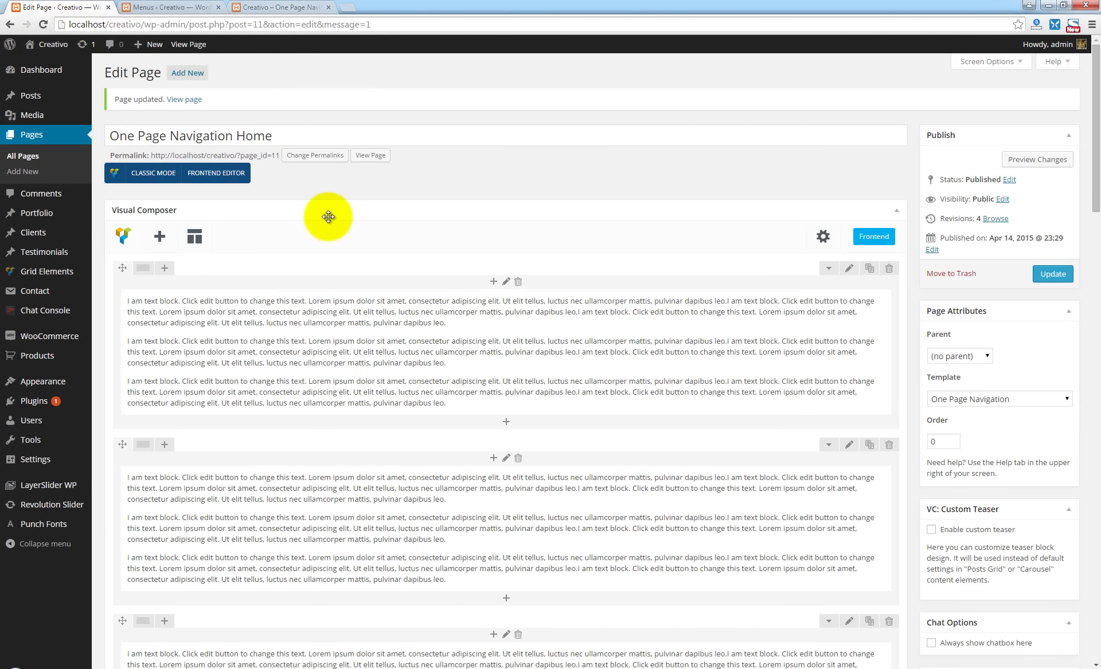
{"action": "left_click", "coordinate": [160, 238]}
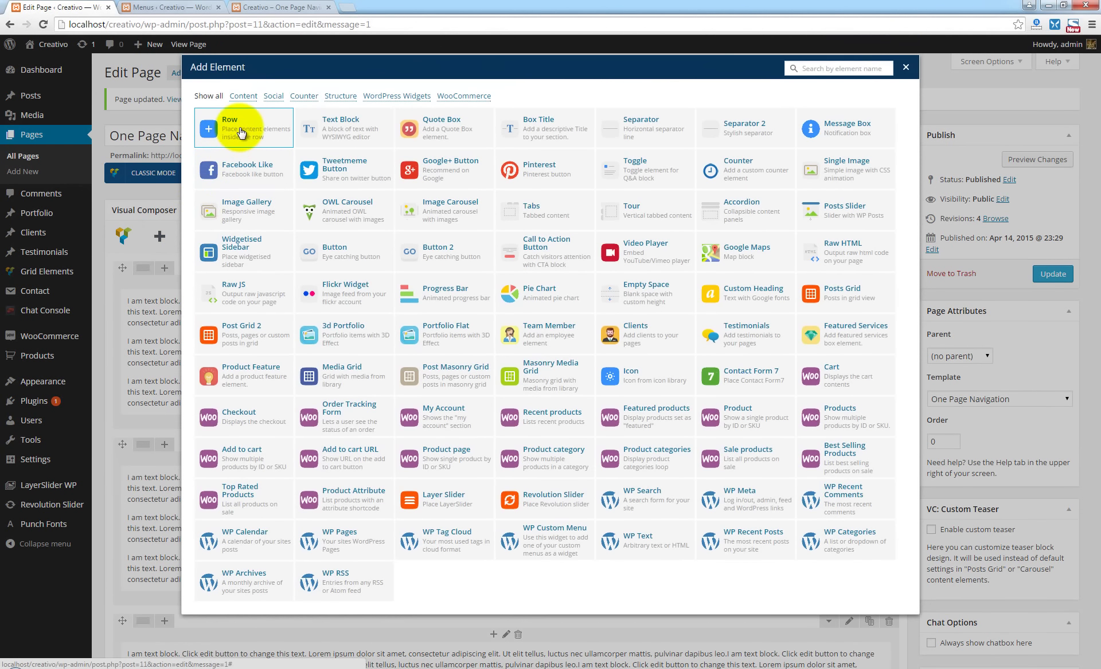
{"action": "left_click", "coordinate": [462, 143]}
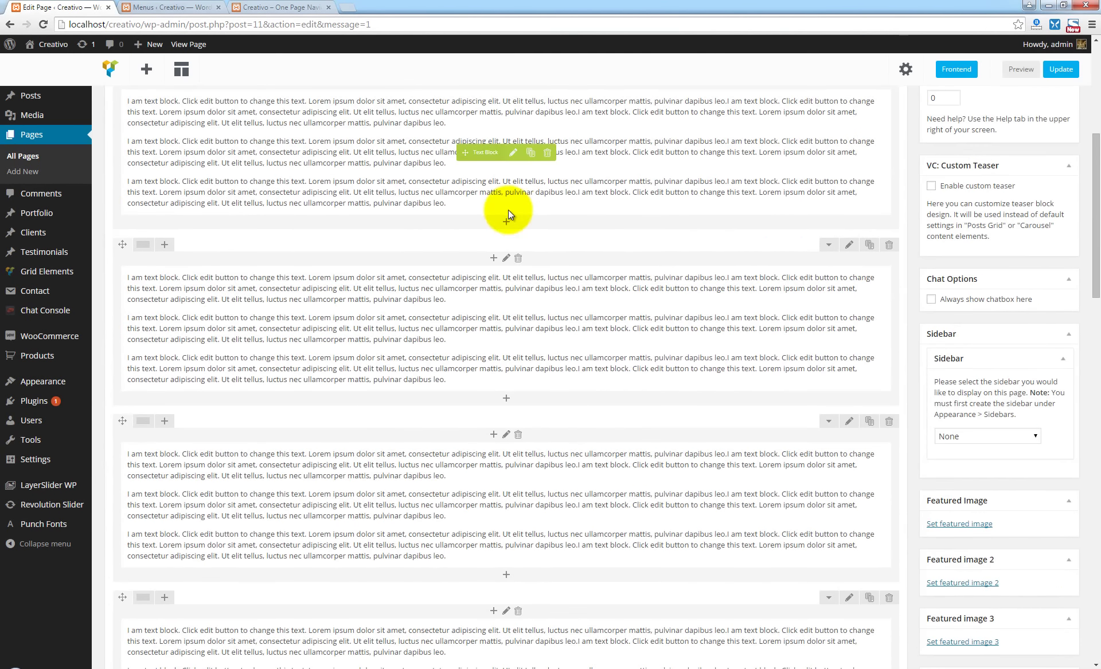
{"action": "scroll", "coordinate": [344, 260], "scroll_direction": "up", "scroll_amount": 2}
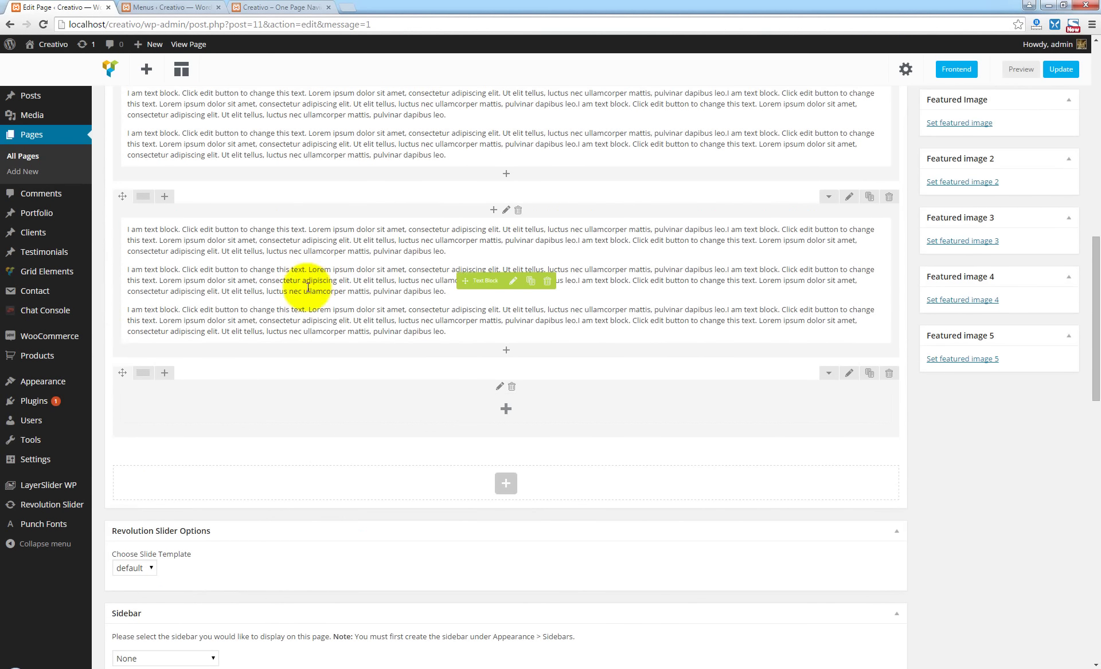
{"action": "mouse_move", "coordinate": [122, 373]}
{"action": "left_mouse_down"}
{"action": "mouse_move", "coordinate": [440, 360]}
{"action": "mouse_move", "coordinate": [172, 319]}
{"action": "mouse_move", "coordinate": [214, 277]}
{"action": "mouse_move", "coordinate": [235, 273]}
{"action": "mouse_move", "coordinate": [172, 209]}
{"action": "left_mouse_up"}
{"action": "scroll", "coordinate": [172, 319], "scroll_direction": "up", "scroll_amount": 5}
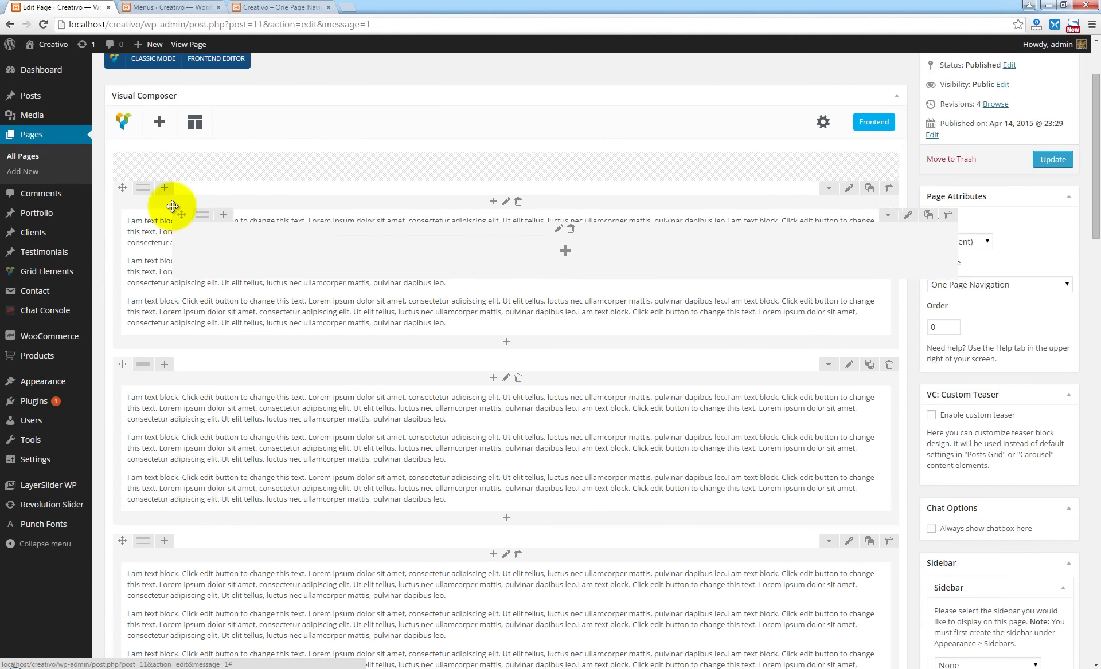
{"action": "scroll", "coordinate": [166, 202], "scroll_direction": "up", "scroll_amount": 1}
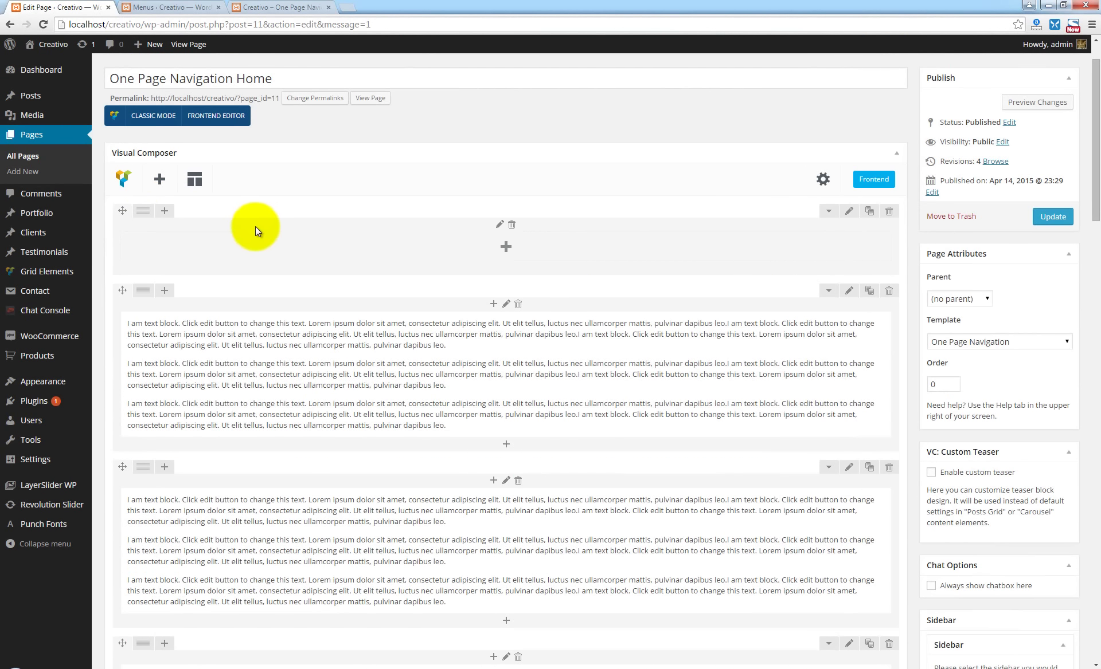
- Add a Custom Heading to the empty first row with the text "This is where a Slider should be placed." and save it
{"action": "left_click", "coordinate": [507, 250]}
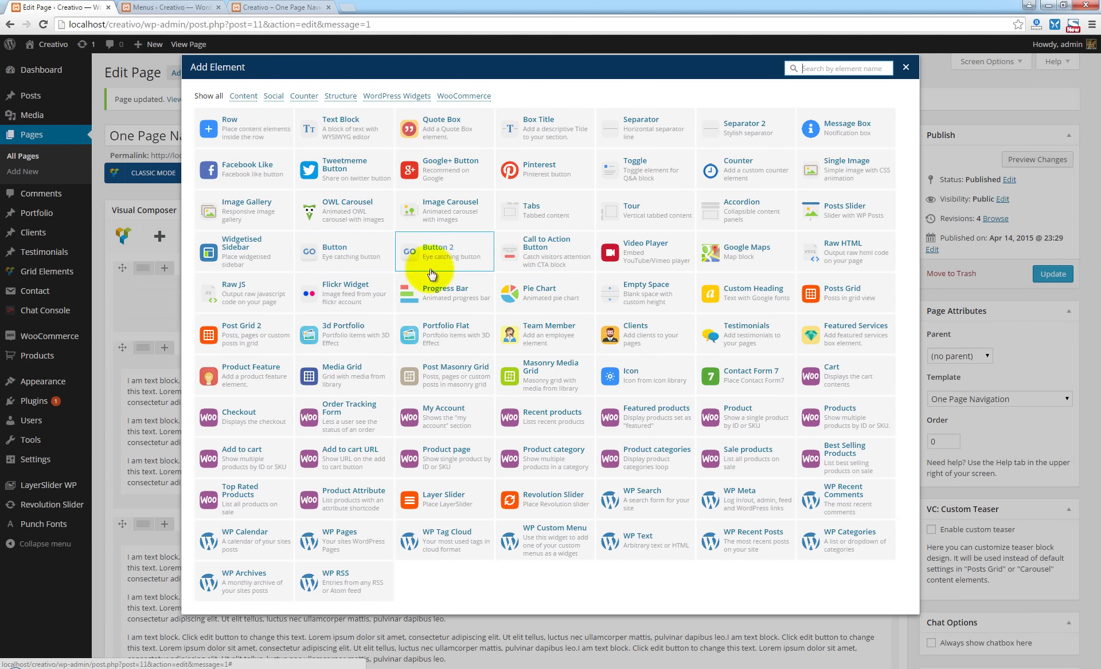
{"action": "left_click", "coordinate": [763, 301]}
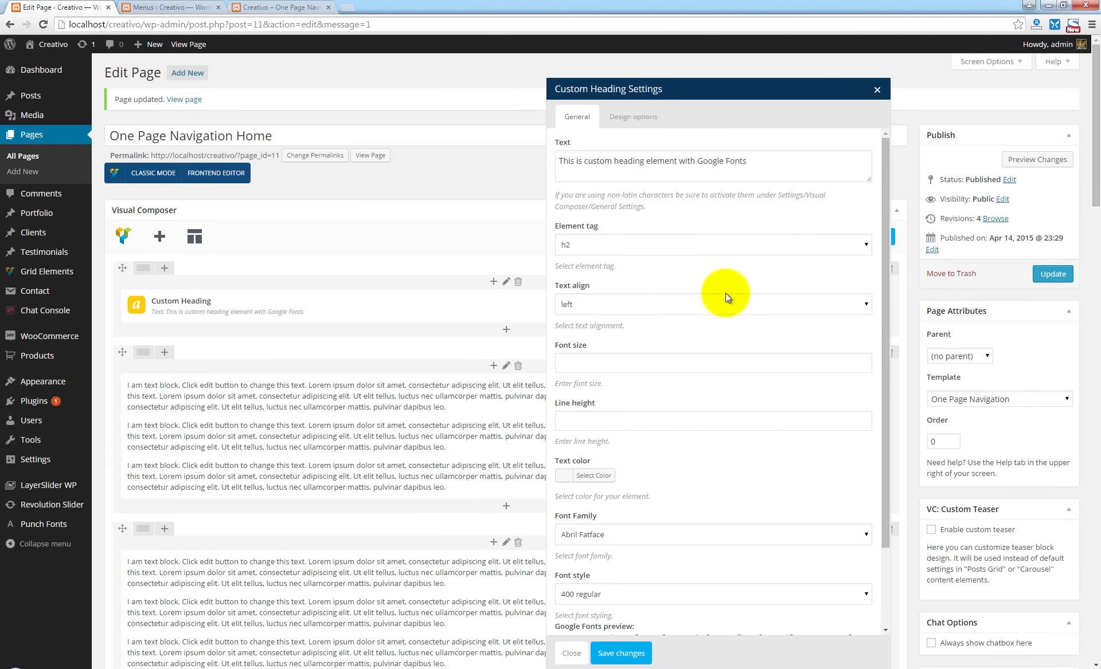
{"action": "left_click_drag", "start_coordinate": [748, 171], "coordinate": [522, 151]}
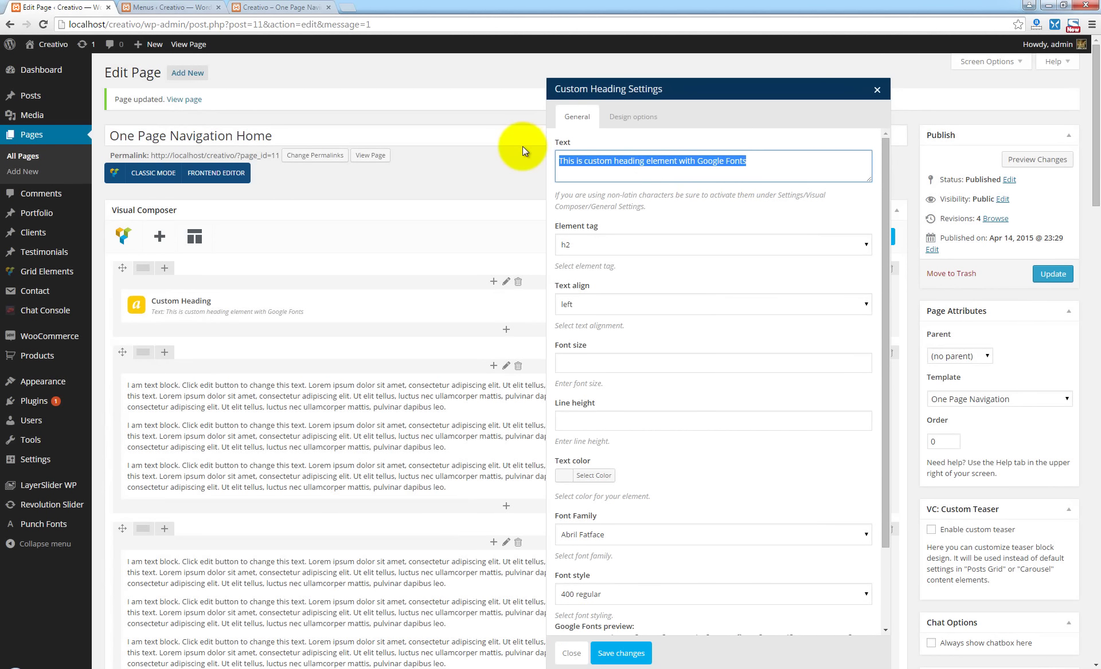
{"action": "type", "text": "This is where"}
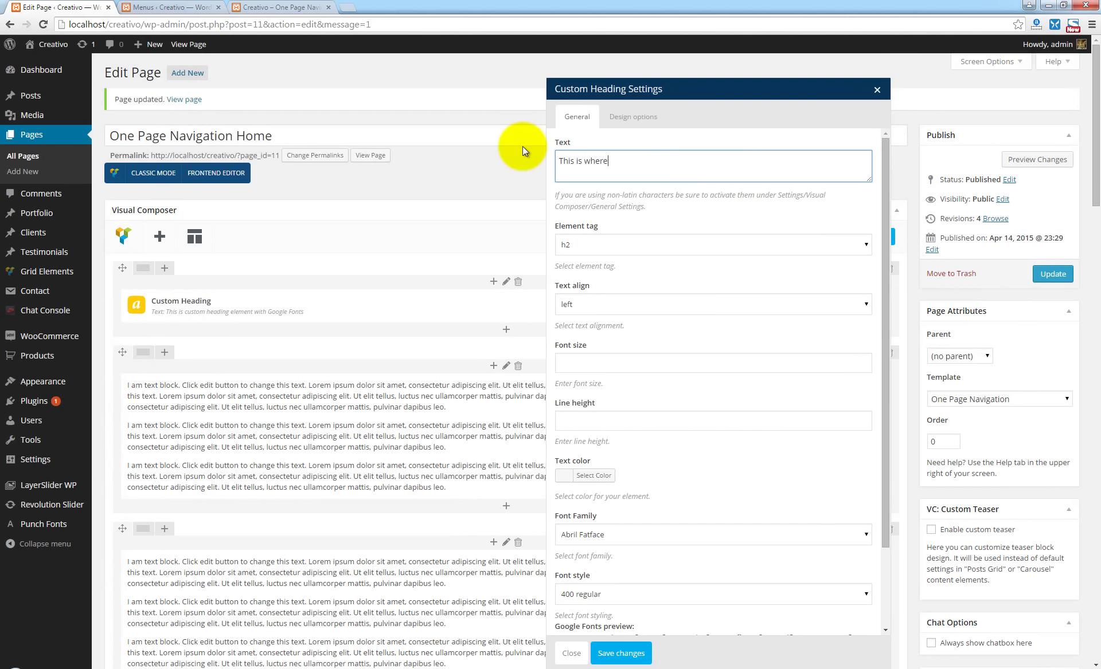
{"action": "type", "text": " a Slider should be placed."}
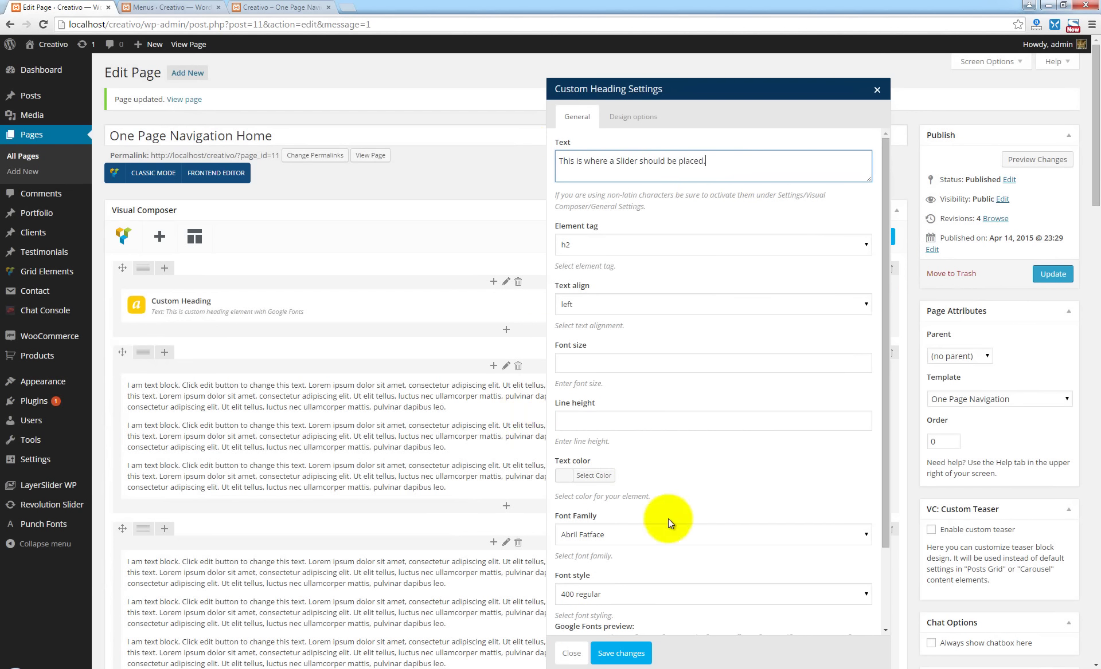
{"action": "scroll", "coordinate": [688, 430], "scroll_direction": "down", "scroll_amount": 2}
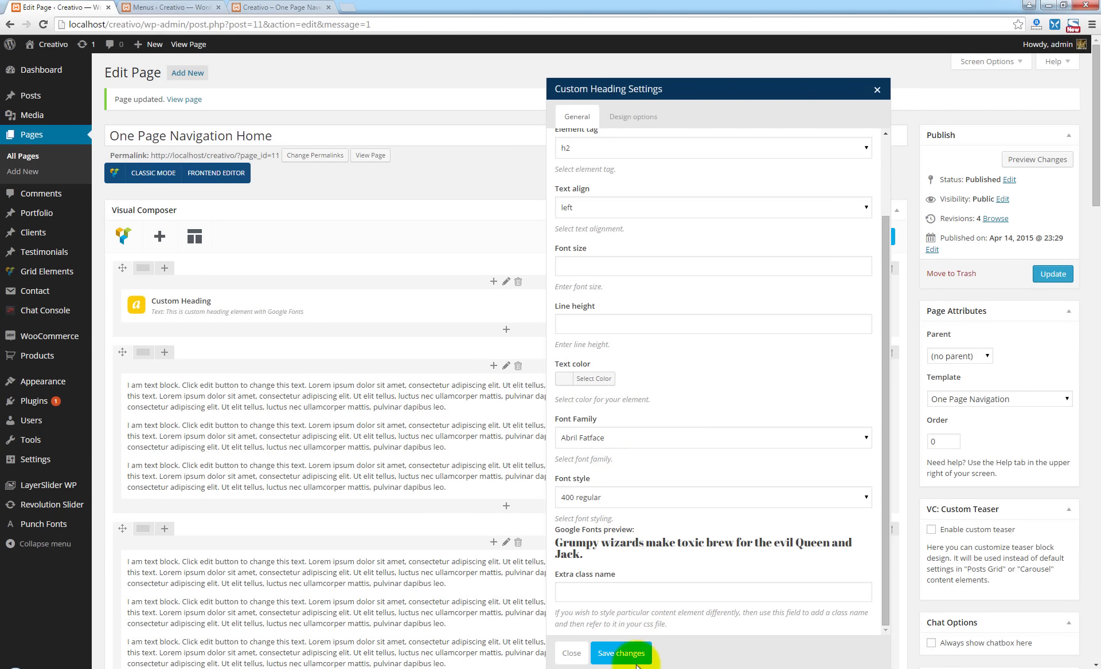
{"action": "left_click", "coordinate": [621, 653]}
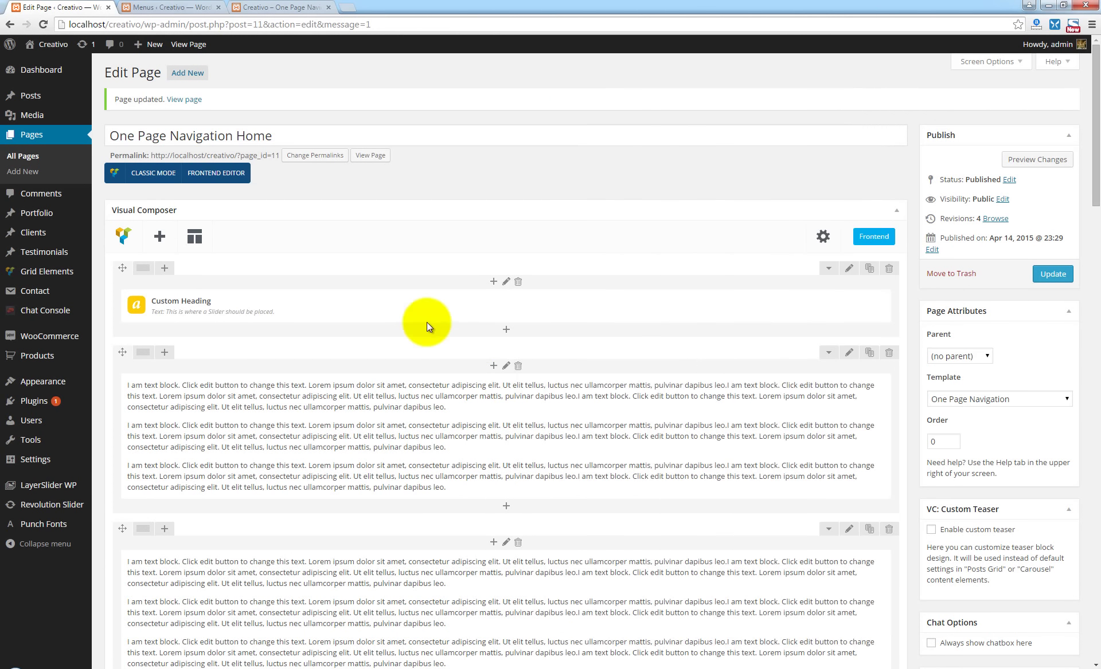
- Set the top and bottom padding of the Custom Heading row to 100 and save the row settings
{"action": "left_click", "coordinate": [850, 270]}
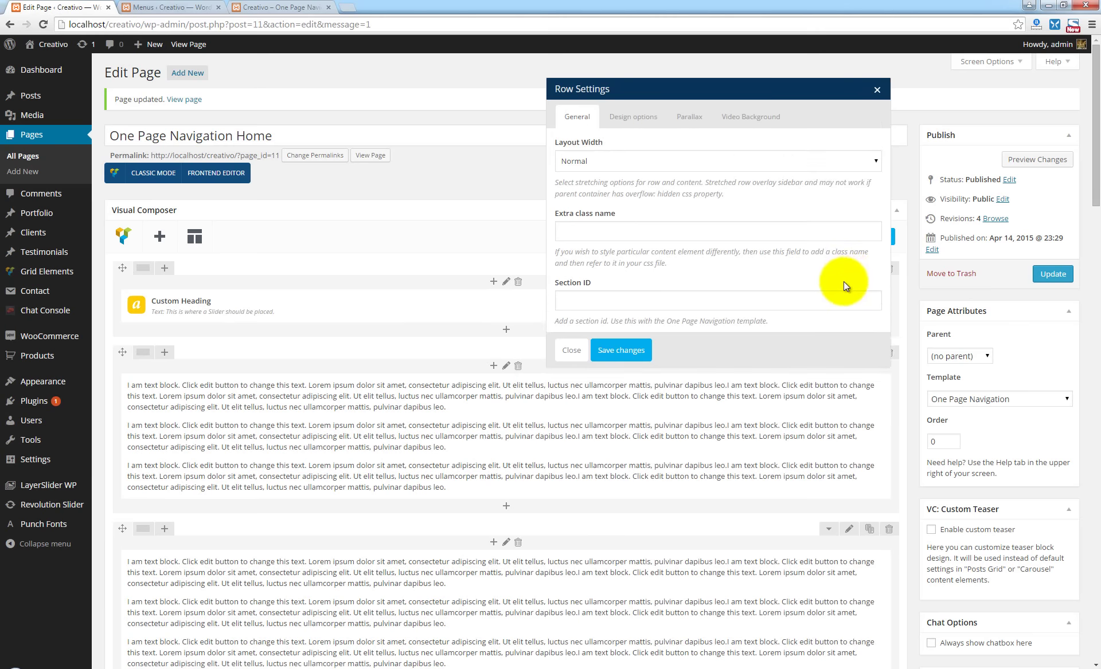
{"action": "left_click_drag", "start_coordinate": [658, 91], "coordinate": [474, 78]}
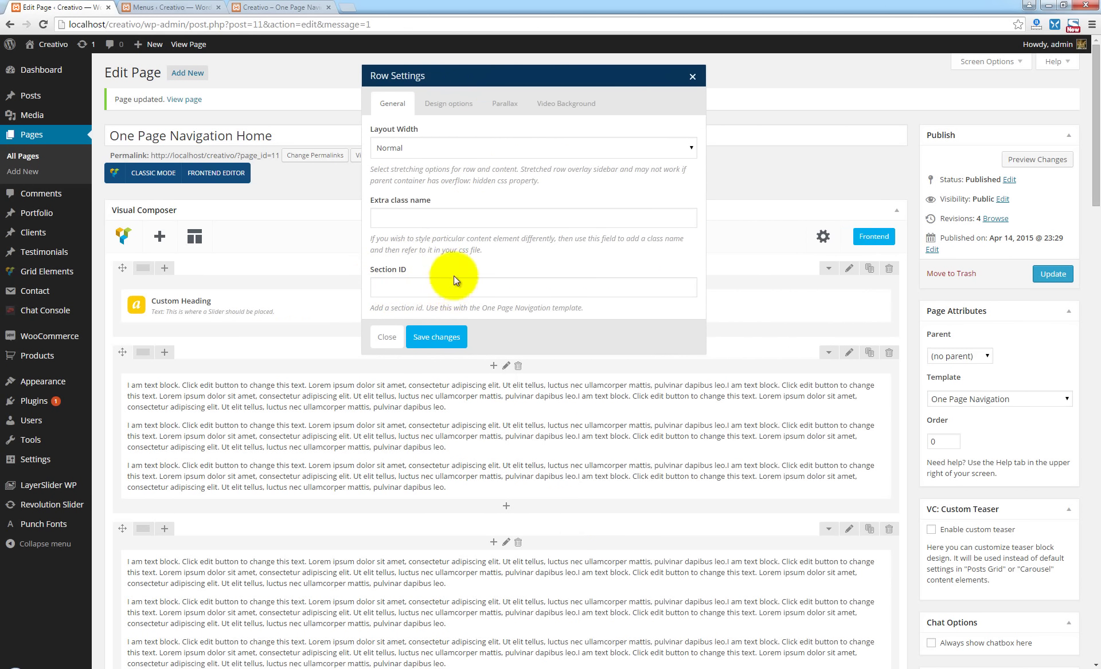
{"action": "left_click", "coordinate": [463, 105]}
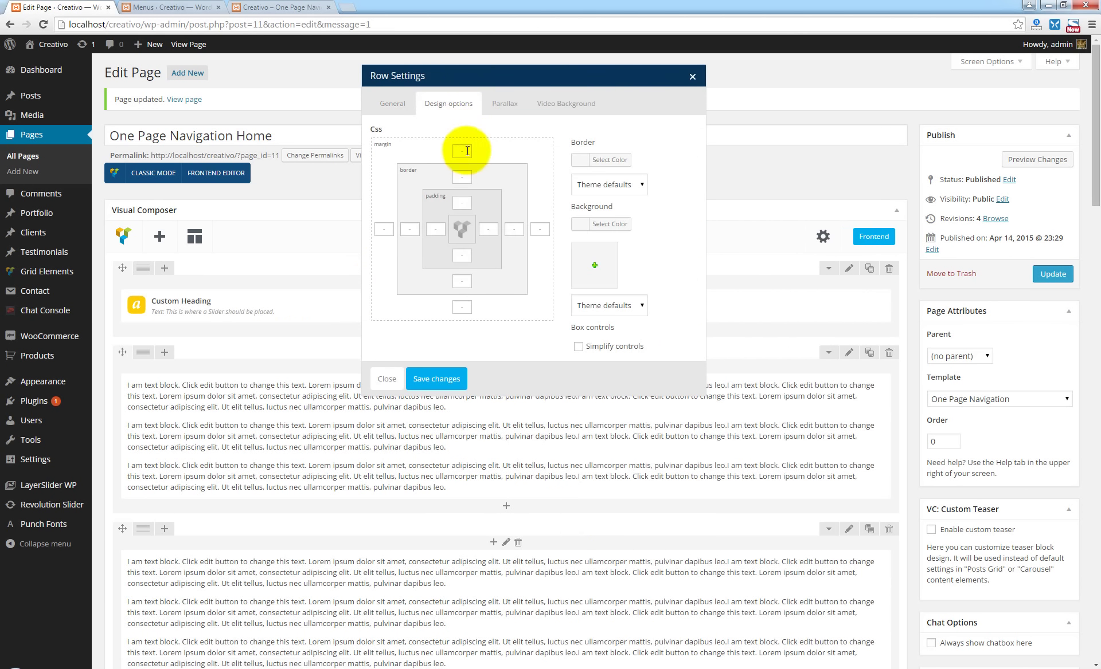
{"action": "left_click", "coordinate": [462, 203]}
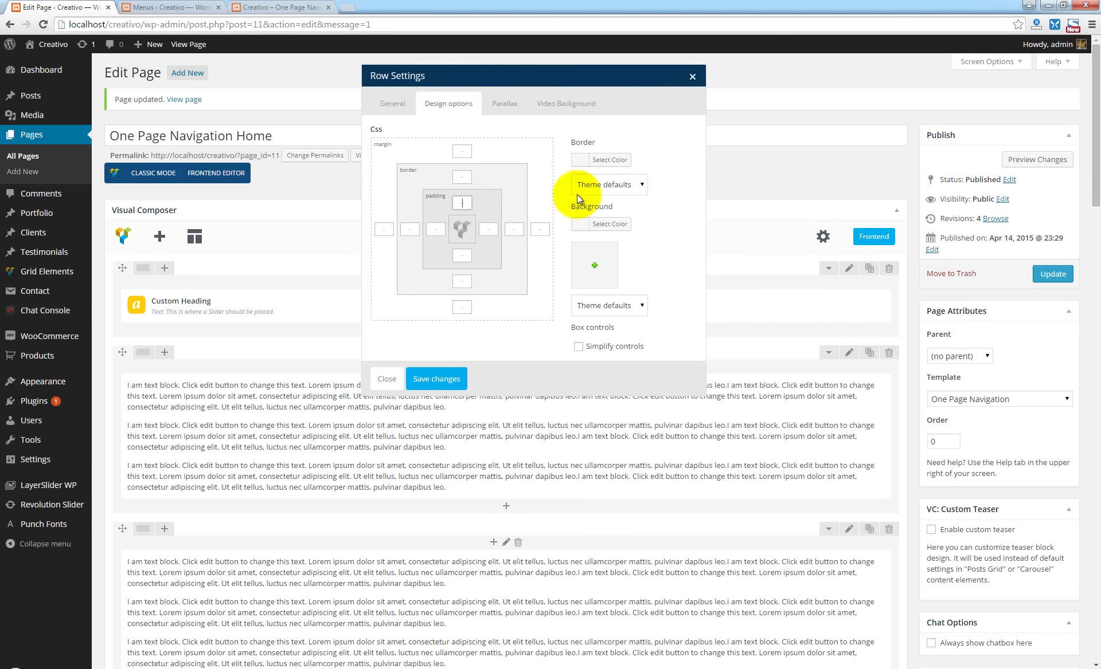
{"action": "type", "text": "100100"}
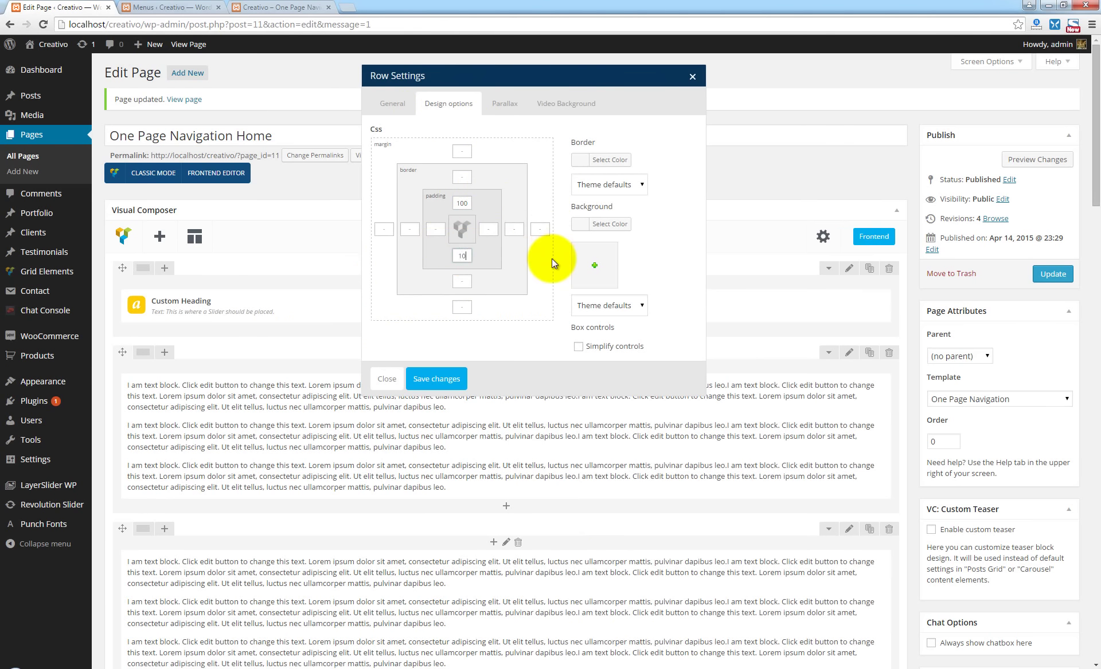
{"action": "left_click", "coordinate": [443, 380]}
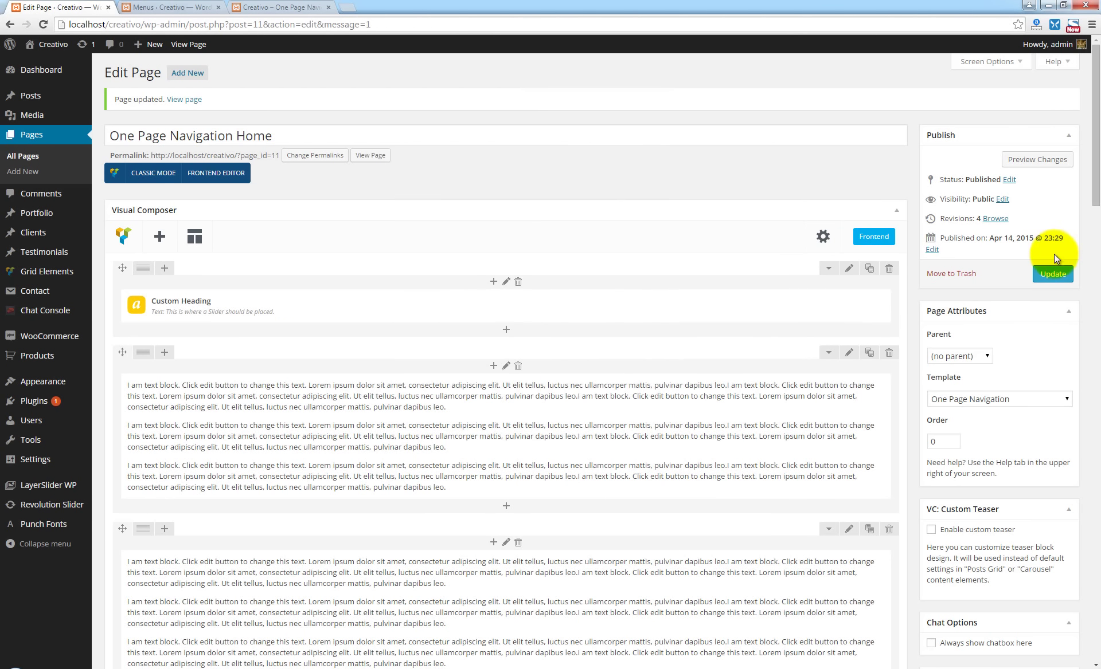
- Update the page and reload its live version
{"action": "left_click", "coordinate": [1050, 276]}
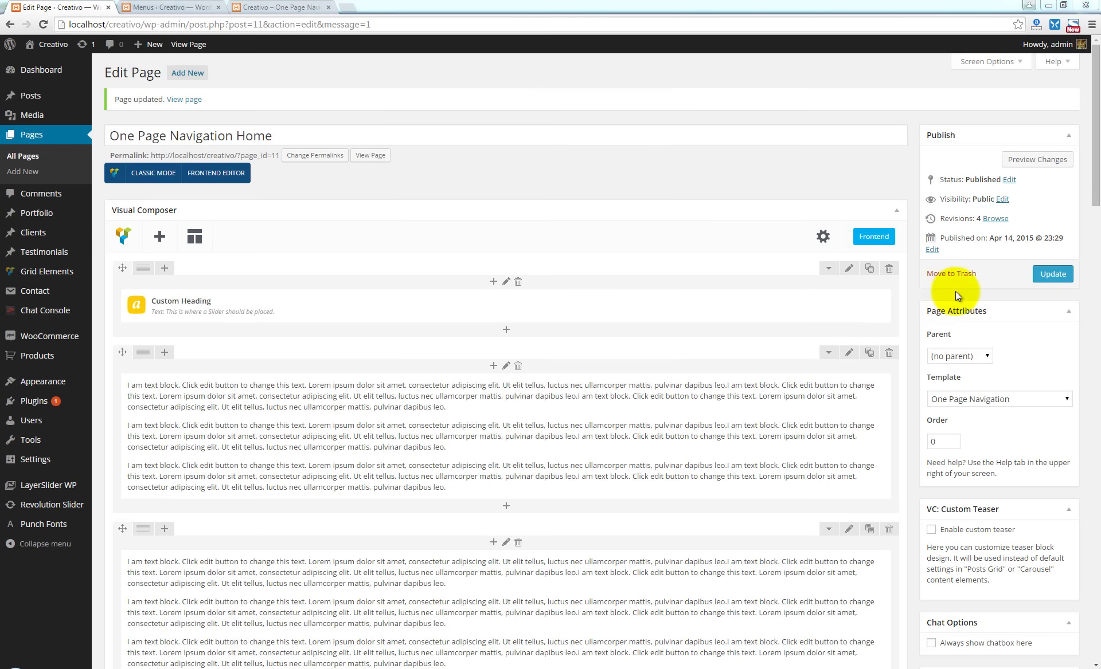
{"action": "left_click", "coordinate": [1050, 281]}
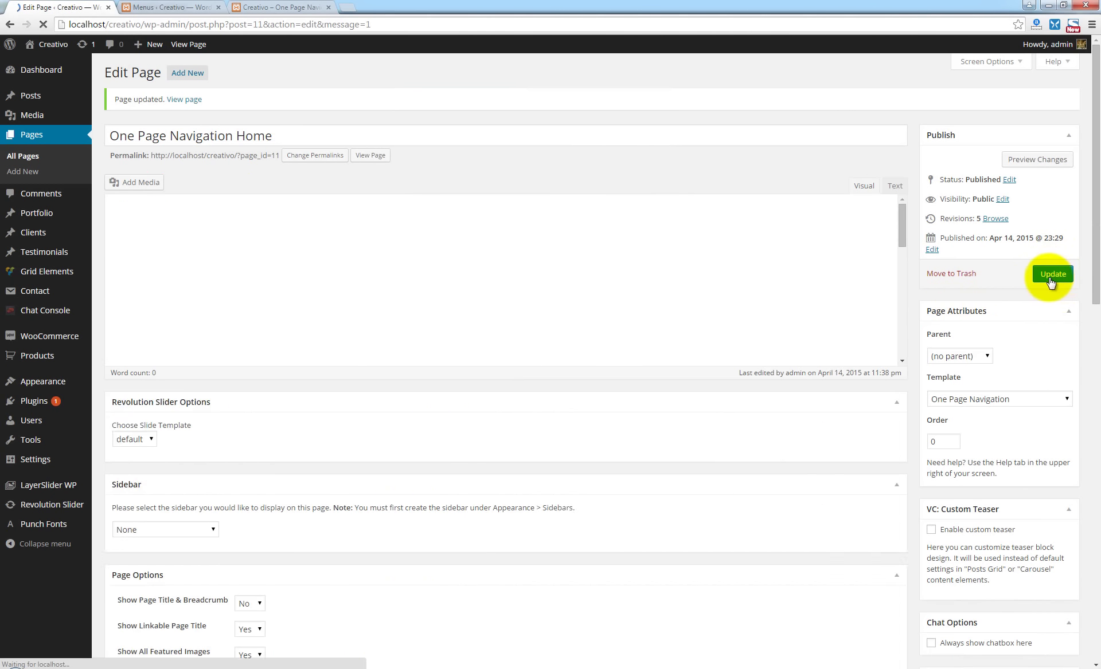
{"action": "left_click", "coordinate": [255, 8]}
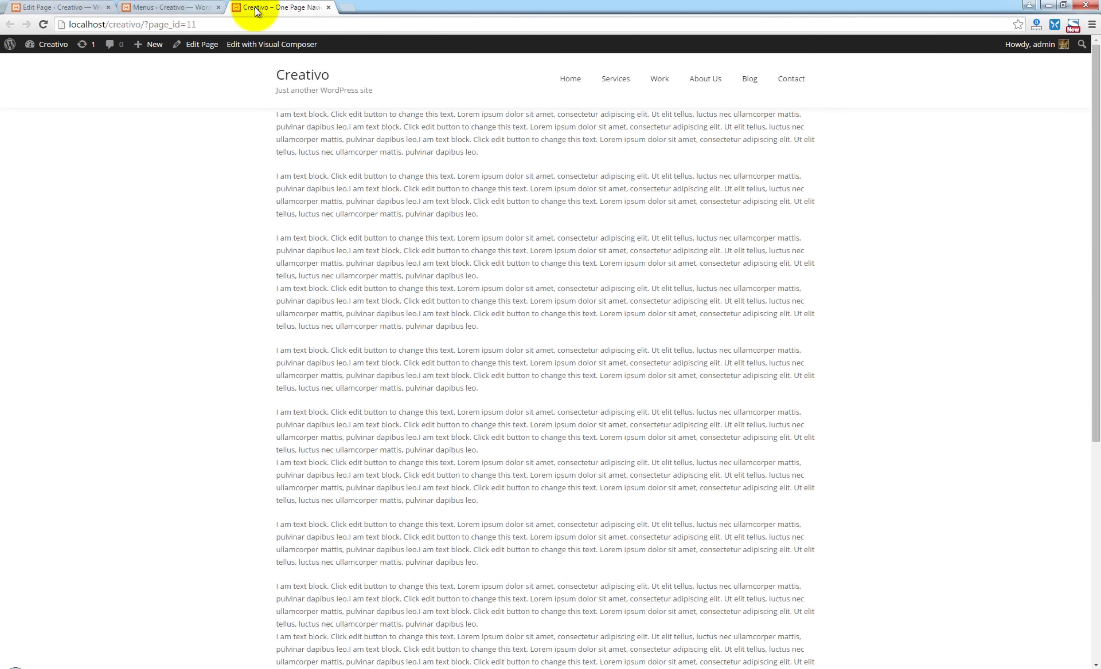
{"action": "left_click", "coordinate": [43, 24]}
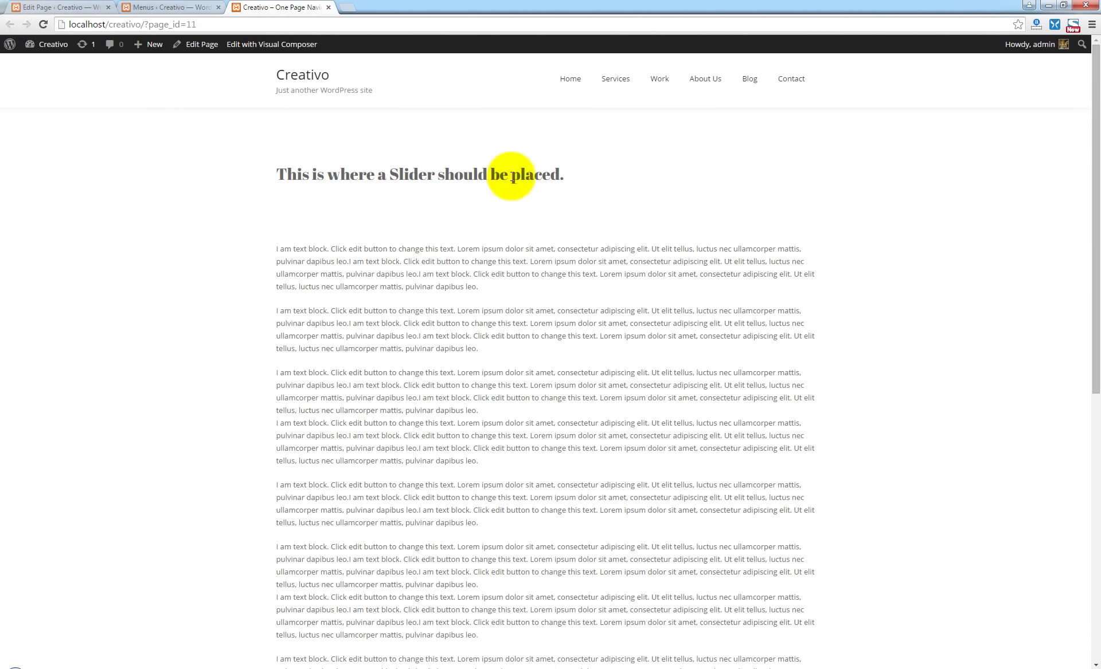
- Test the Services and Work menu links on the live page, and return to the slider placeholder heading
{"action": "left_click", "coordinate": [622, 84]}
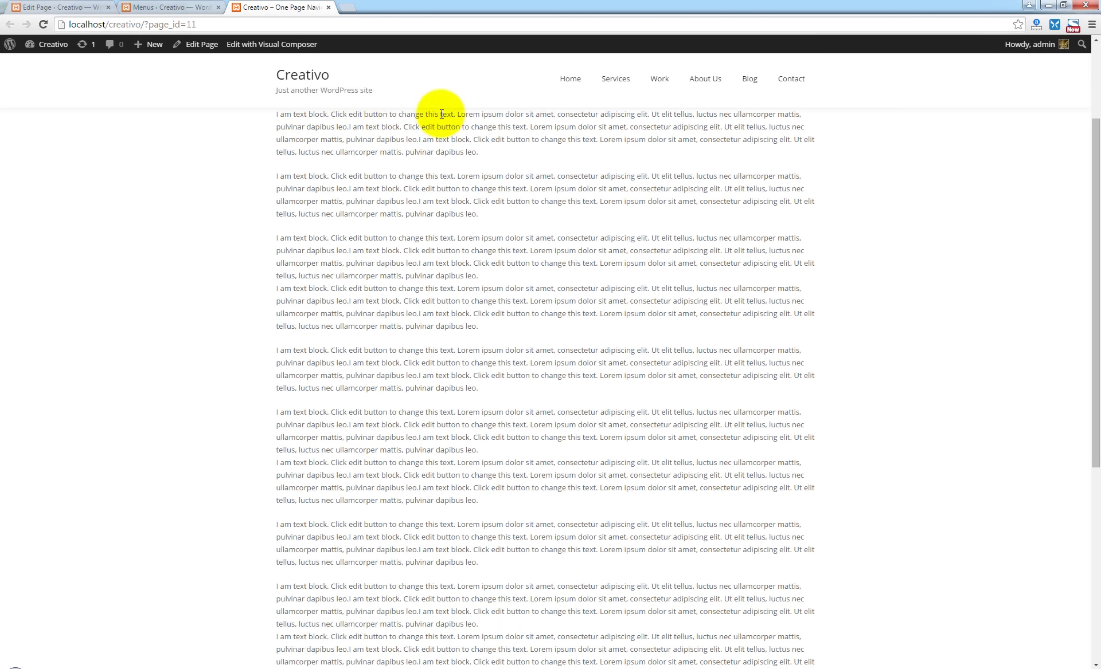
{"action": "left_click", "coordinate": [660, 90]}
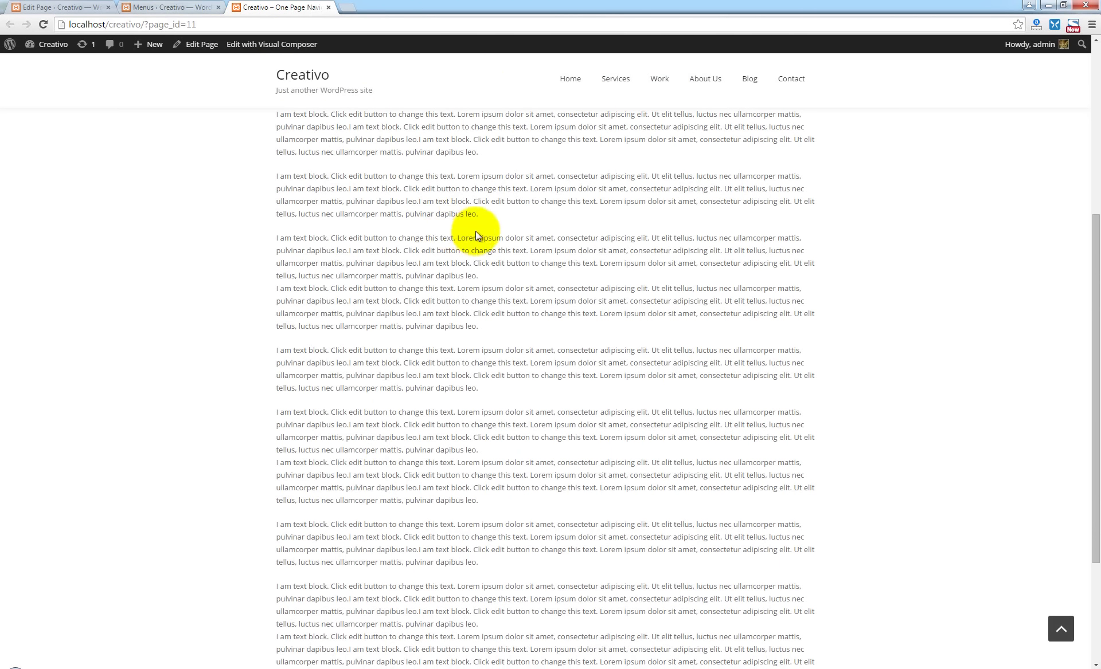
{"action": "scroll", "coordinate": [570, 189], "scroll_direction": "up", "scroll_amount": 5}
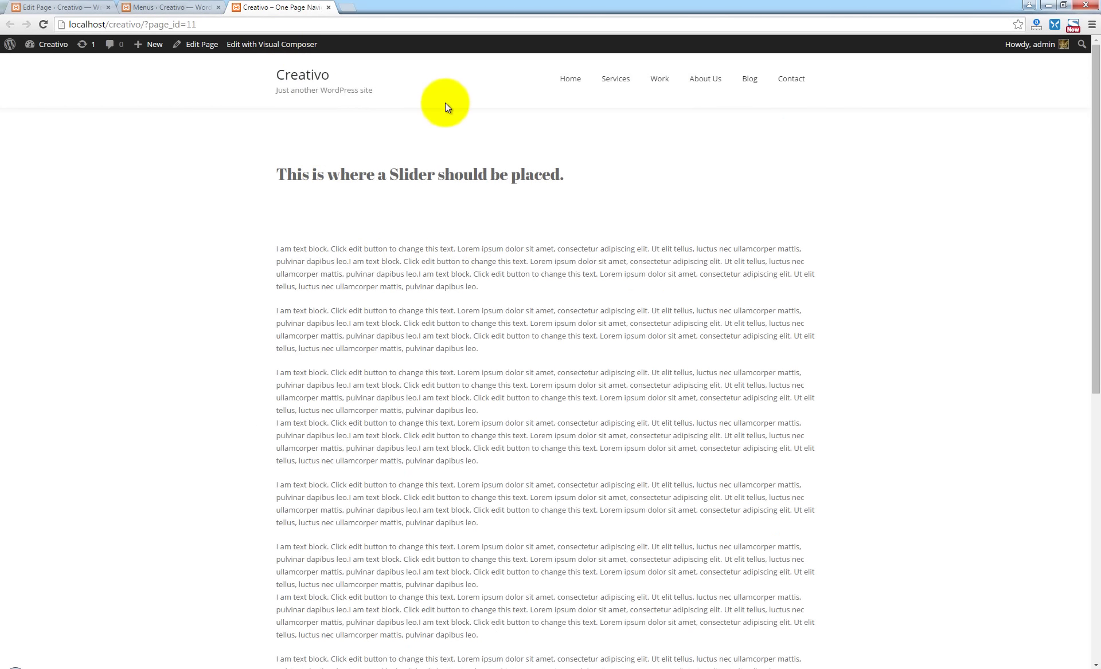
- Open the live page in the Visual Composer frontend editor and inspect the services row's design options without changing them
{"action": "left_click", "coordinate": [255, 50]}
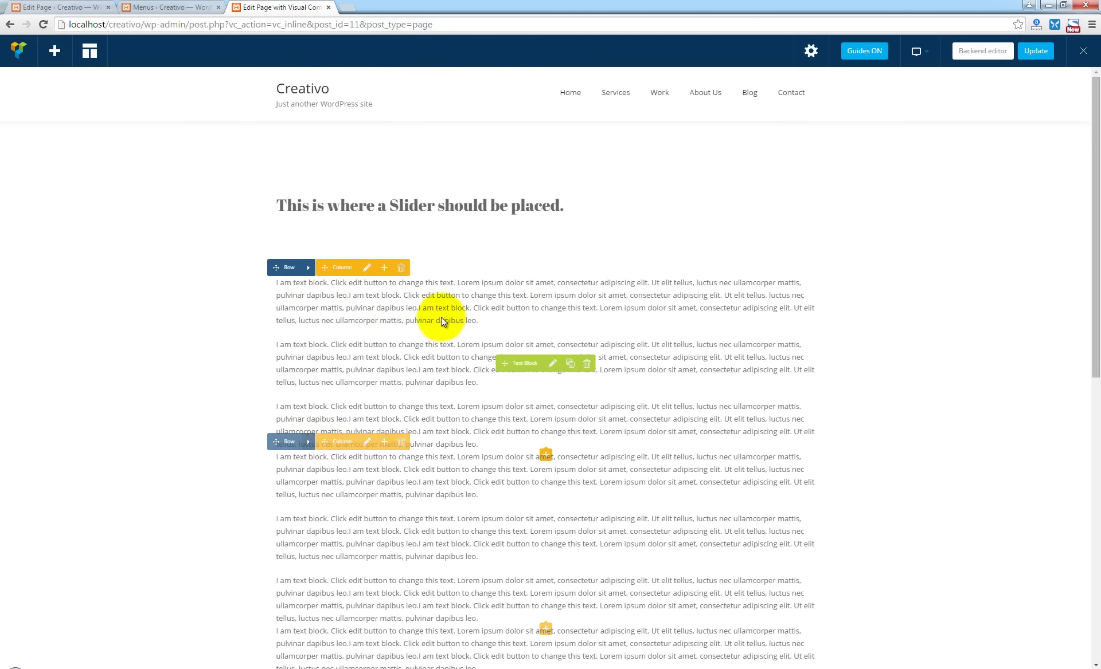
{"action": "left_click", "coordinate": [308, 269]}
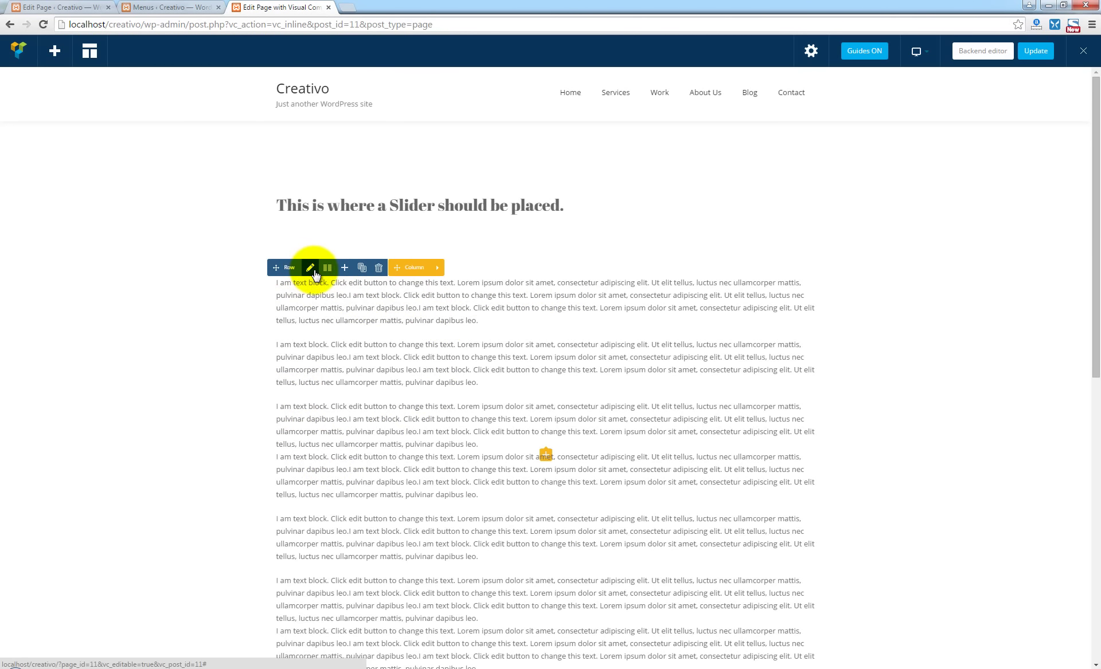
{"action": "left_click", "coordinate": [311, 269]}
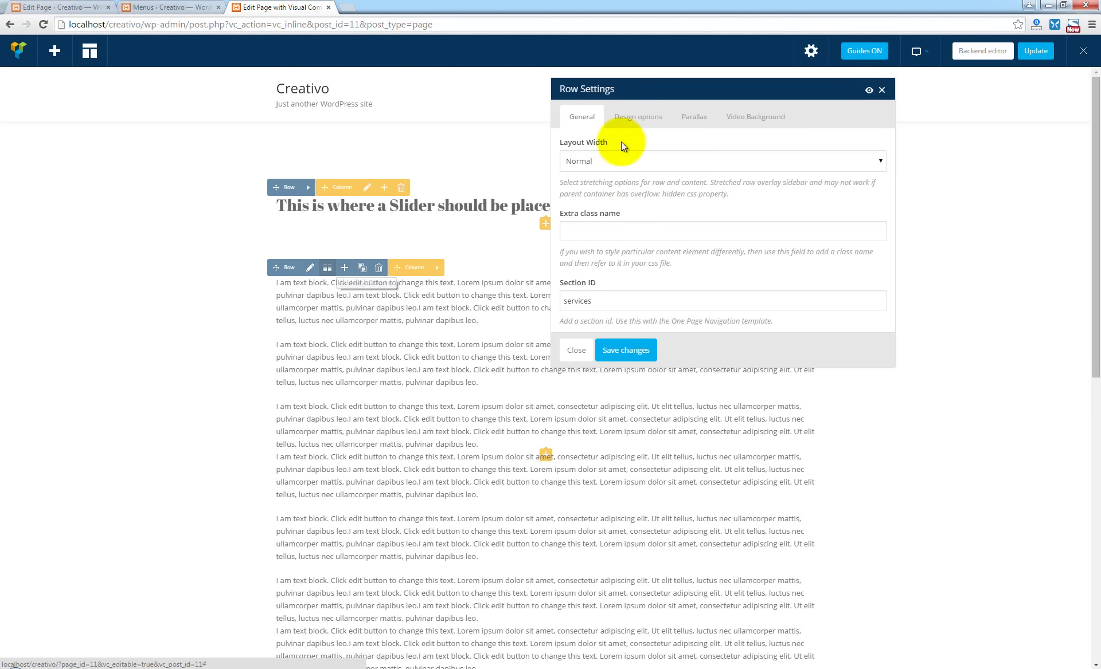
{"action": "left_click", "coordinate": [640, 125]}
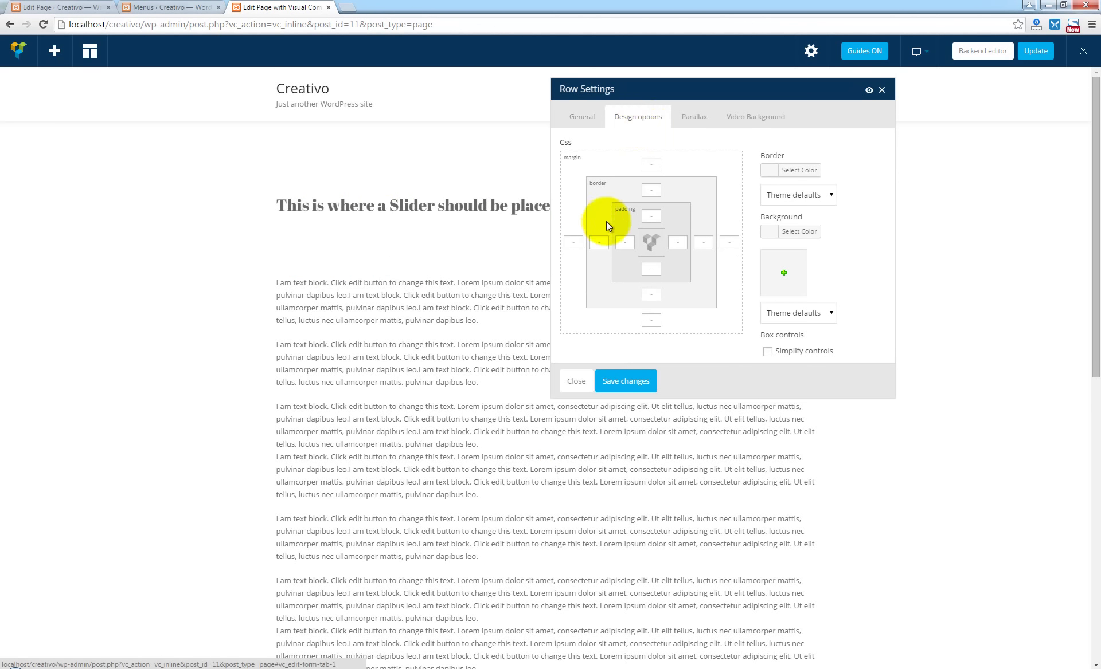
{"action": "left_click", "coordinate": [575, 382]}
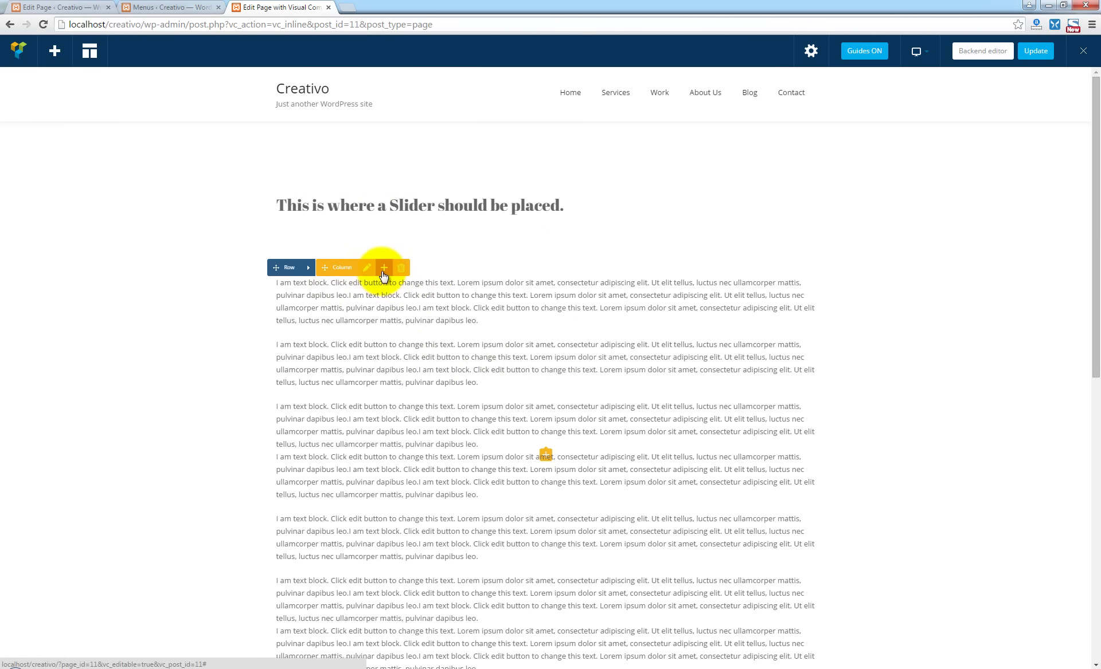
- Add a Box Title element reading "Services" at the start of the first text row's column and save it
{"action": "left_click", "coordinate": [383, 269]}
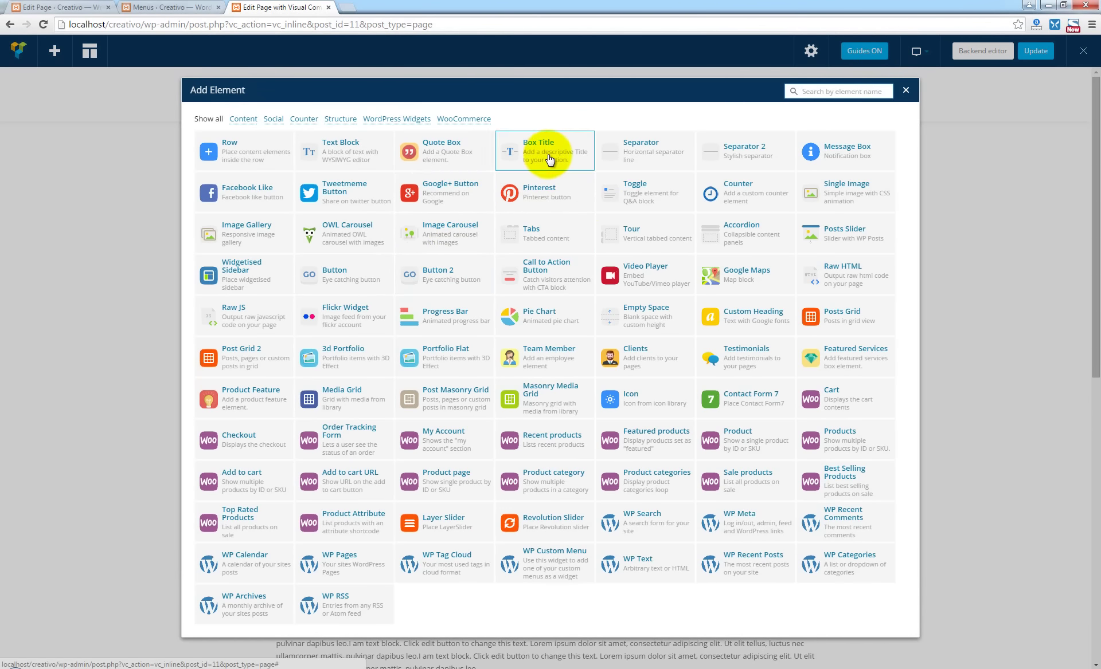
{"action": "left_click", "coordinate": [549, 159]}
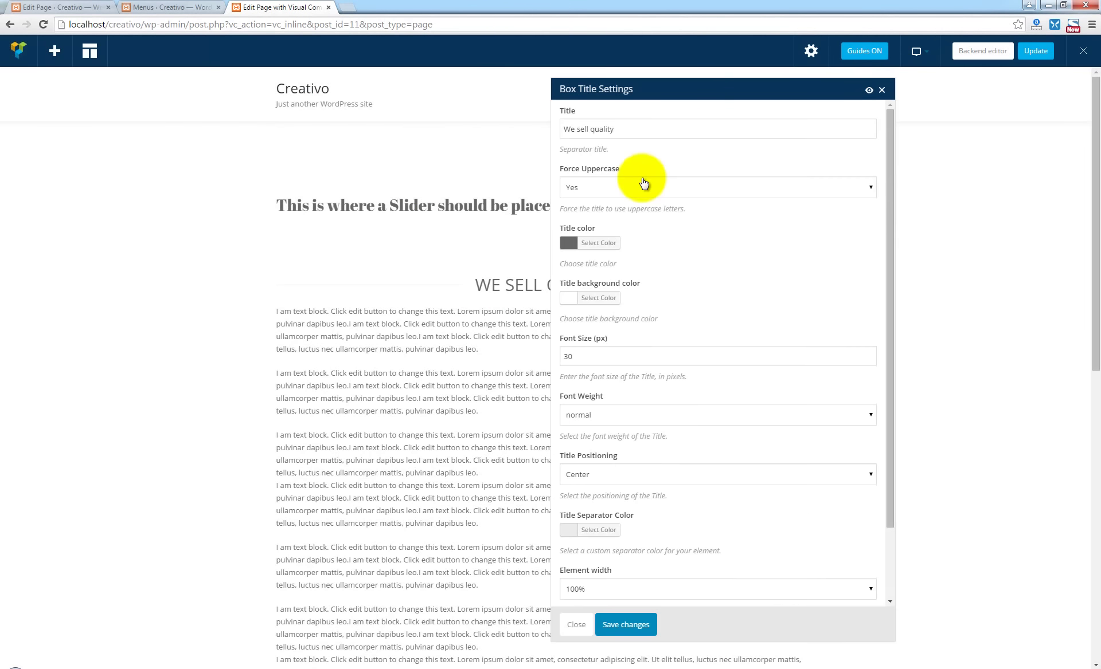
{"action": "left_click_drag", "start_coordinate": [615, 129], "coordinate": [565, 129]}
{"action": "left_click_drag", "start_coordinate": [663, 94], "coordinate": [830, 101]}
{"action": "type", "text": "Services"}
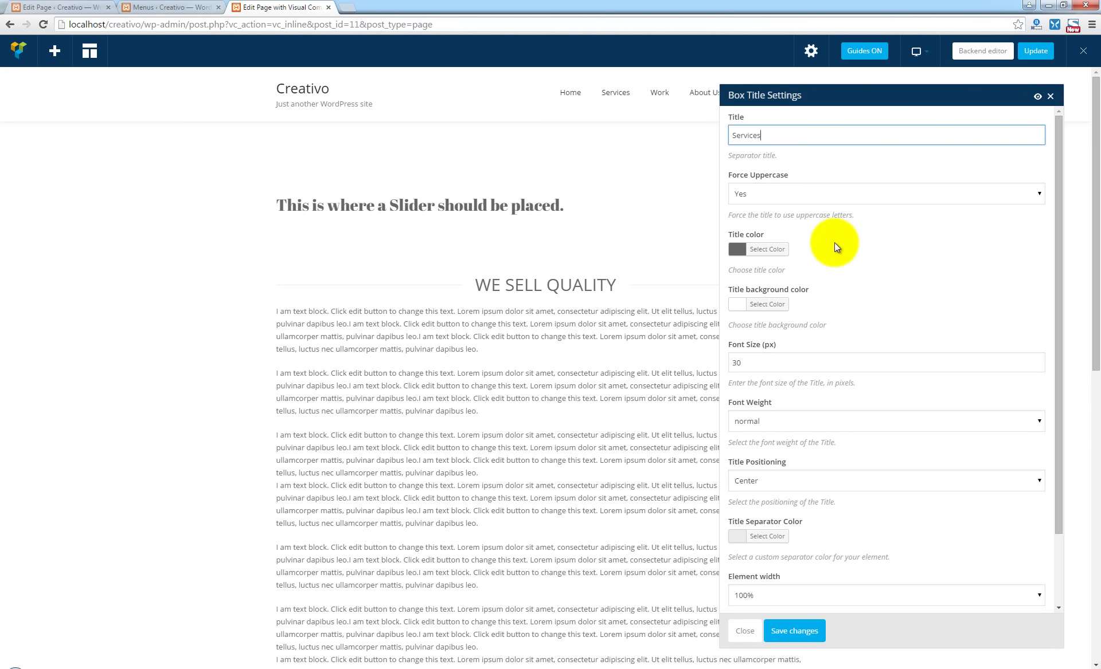
{"action": "mouse_move", "coordinate": [516, 286]}
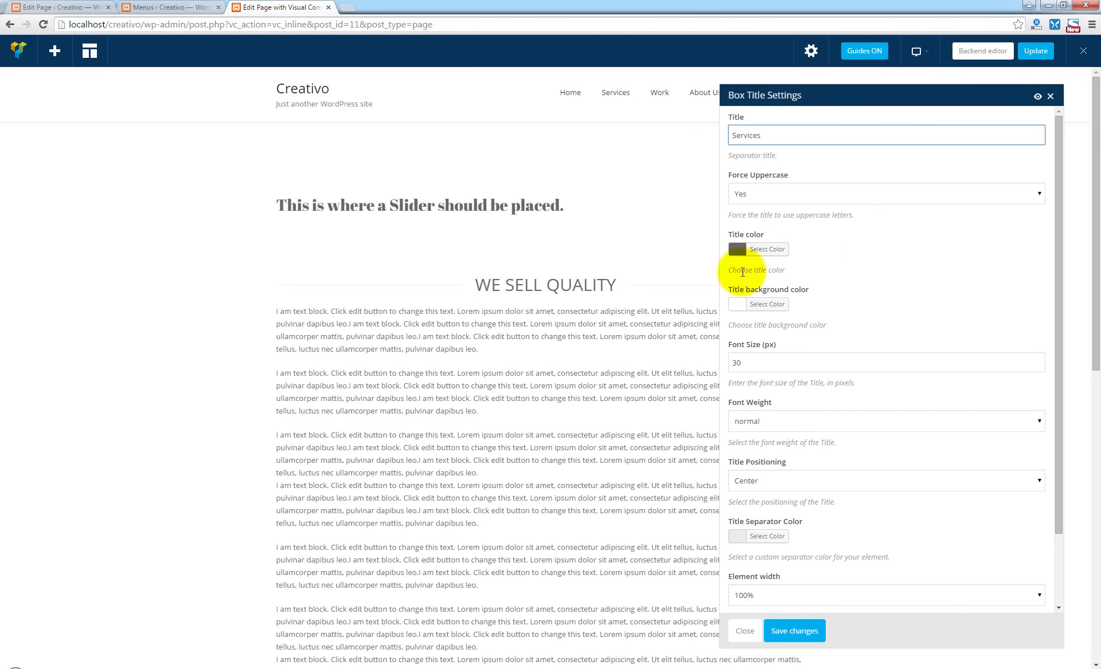
{"action": "left_click", "coordinate": [794, 631]}
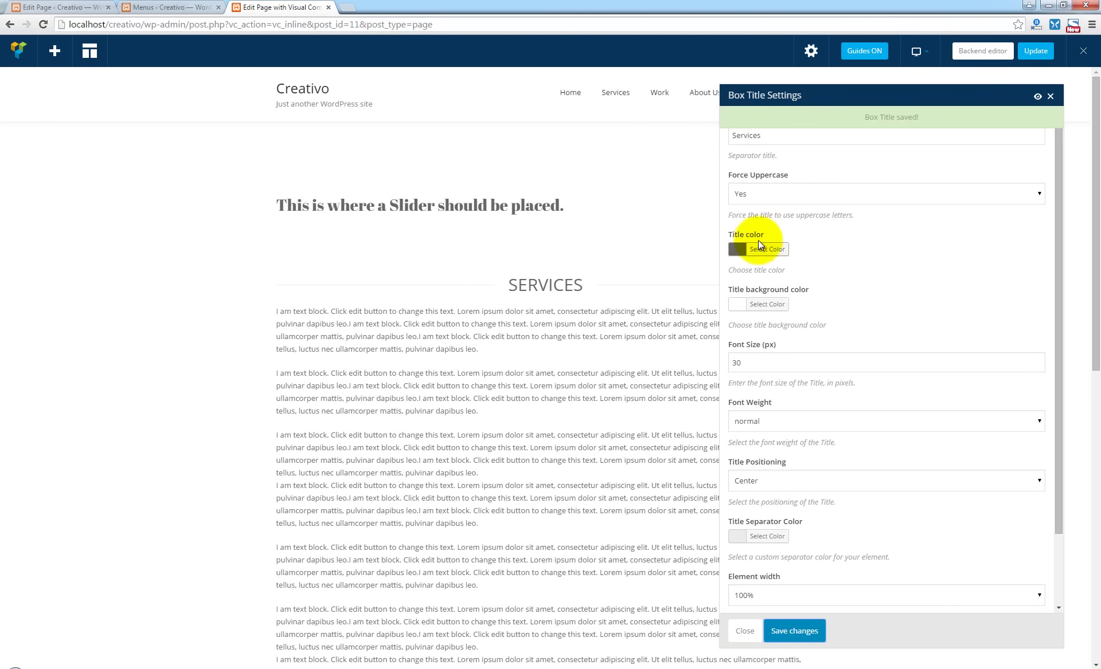
{"action": "left_click", "coordinate": [745, 631]}
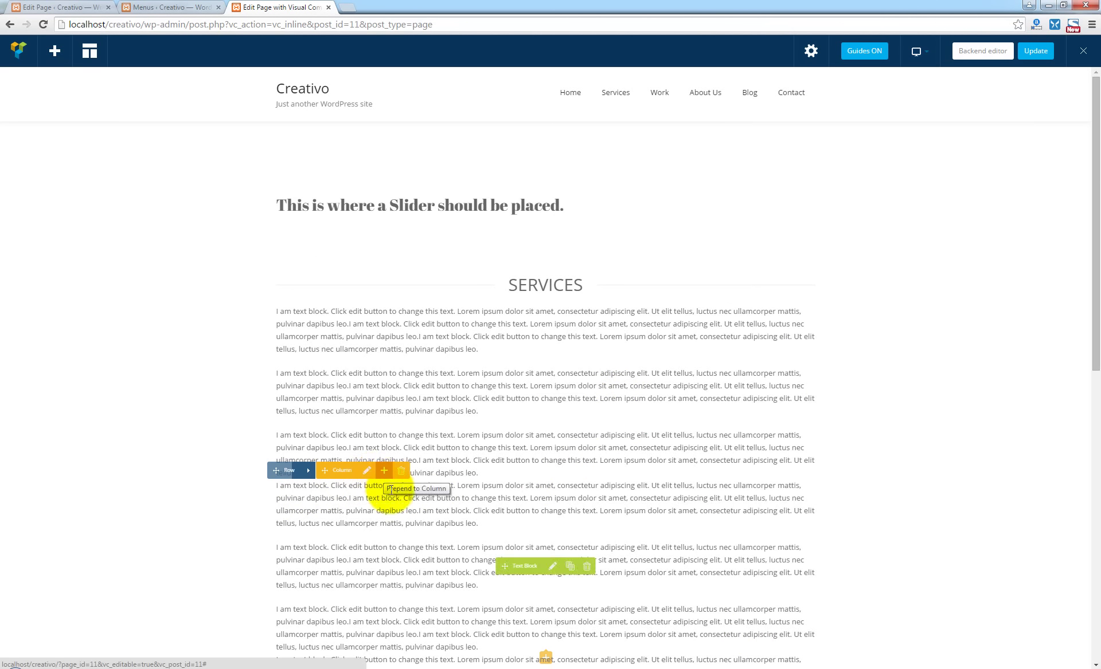
- Add a Box Title element reading "Work" above the text in the row below the Services section and save it
{"action": "left_click", "coordinate": [384, 473]}
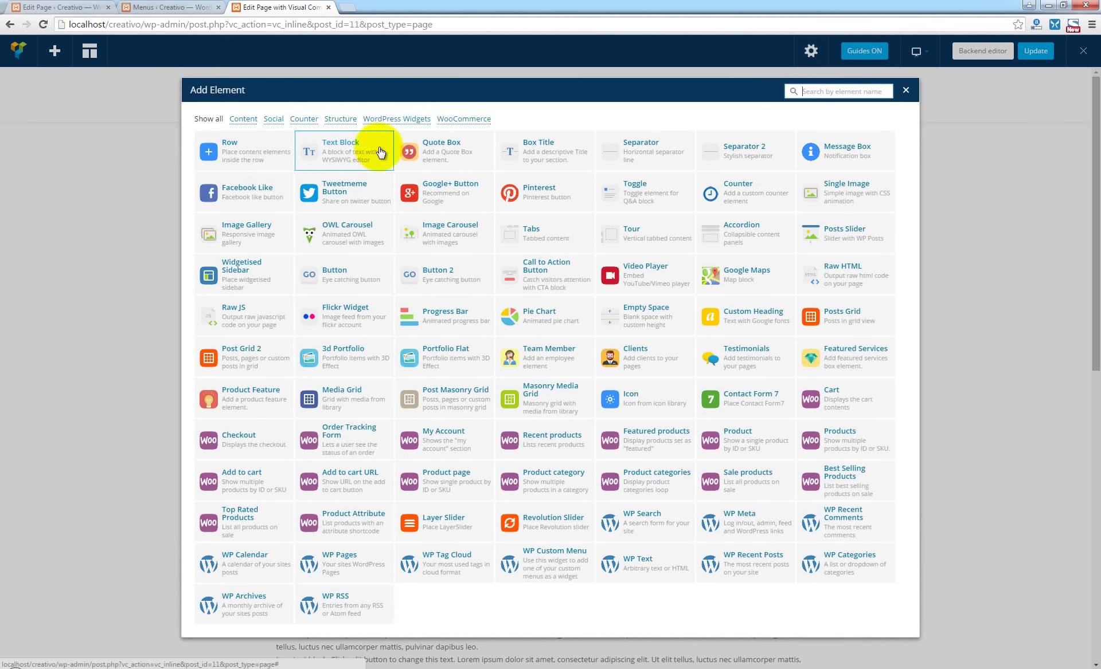
{"action": "left_click", "coordinate": [539, 150]}
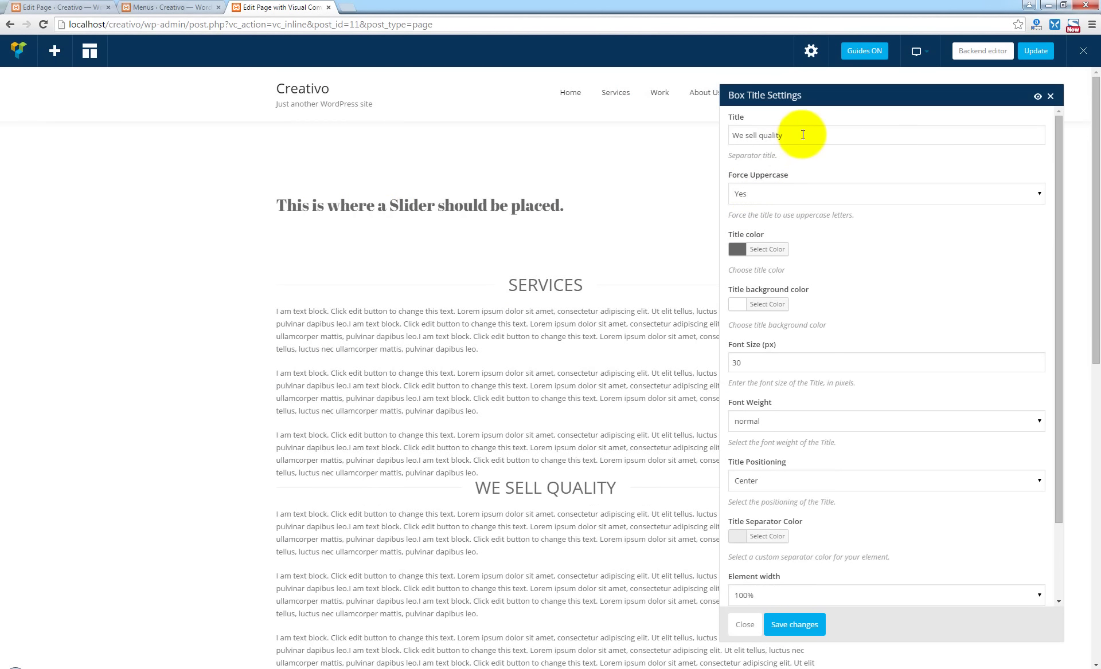
{"action": "triple_click", "coordinate": [803, 135]}
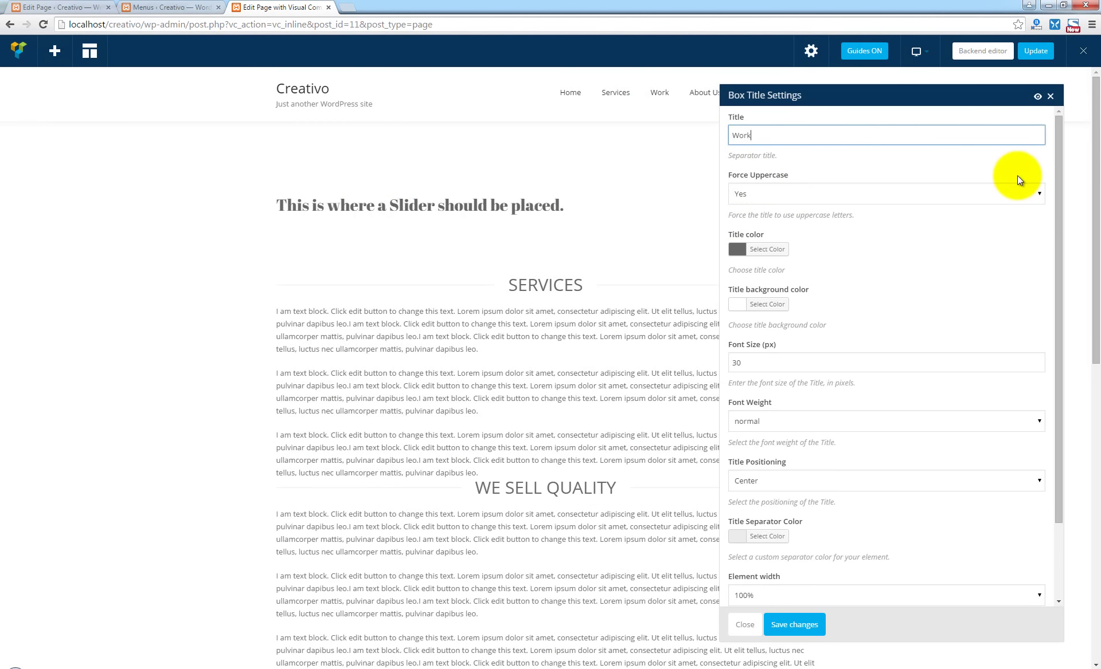
{"action": "left_click", "coordinate": [810, 624]}
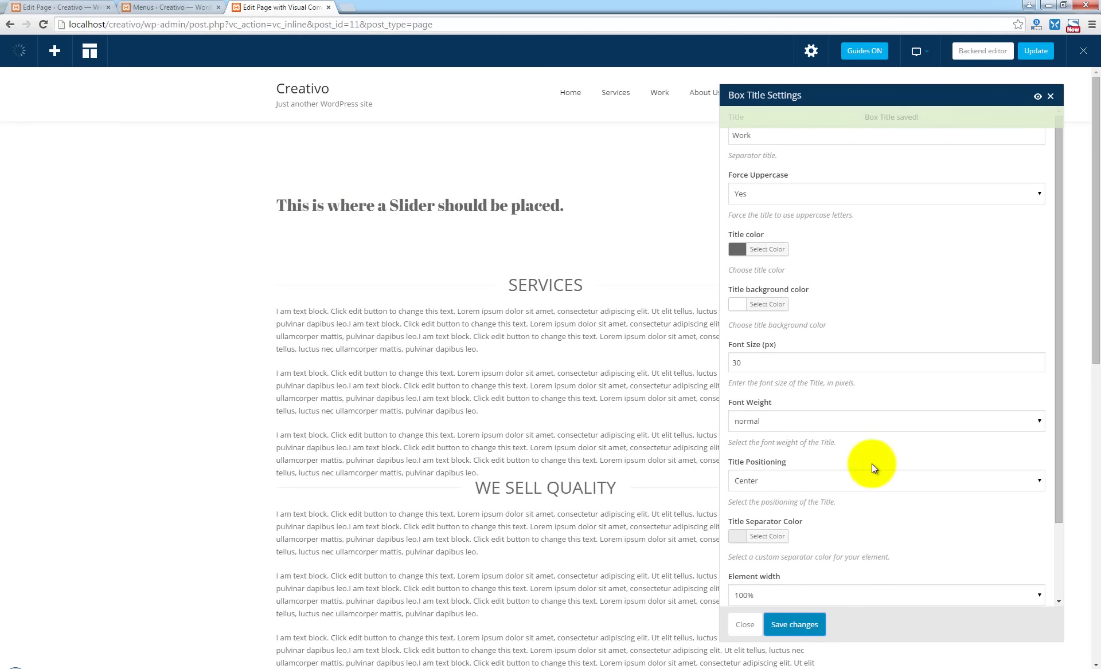
{"action": "left_click", "coordinate": [745, 625]}
- Add a Box Title element reading "About Us" above the text in the row below the Work section
{"action": "scroll", "coordinate": [847, 543], "scroll_direction": "down", "scroll_amount": 1}
{"action": "scroll", "coordinate": [881, 437], "scroll_direction": "down", "scroll_amount": 1}
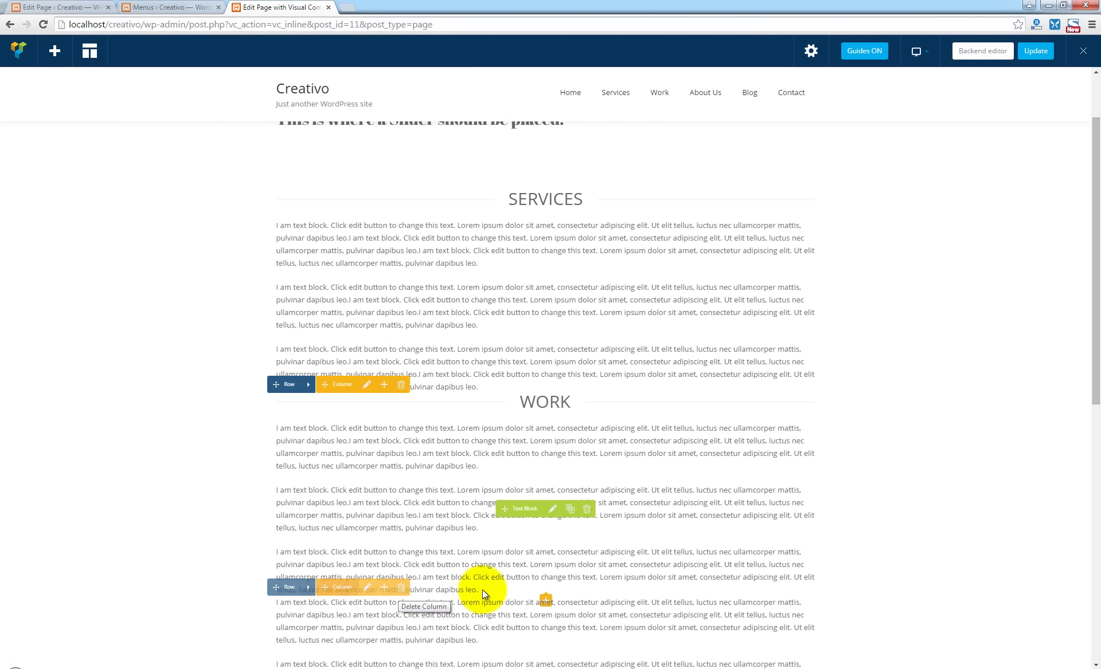
{"action": "left_click", "coordinate": [383, 588]}
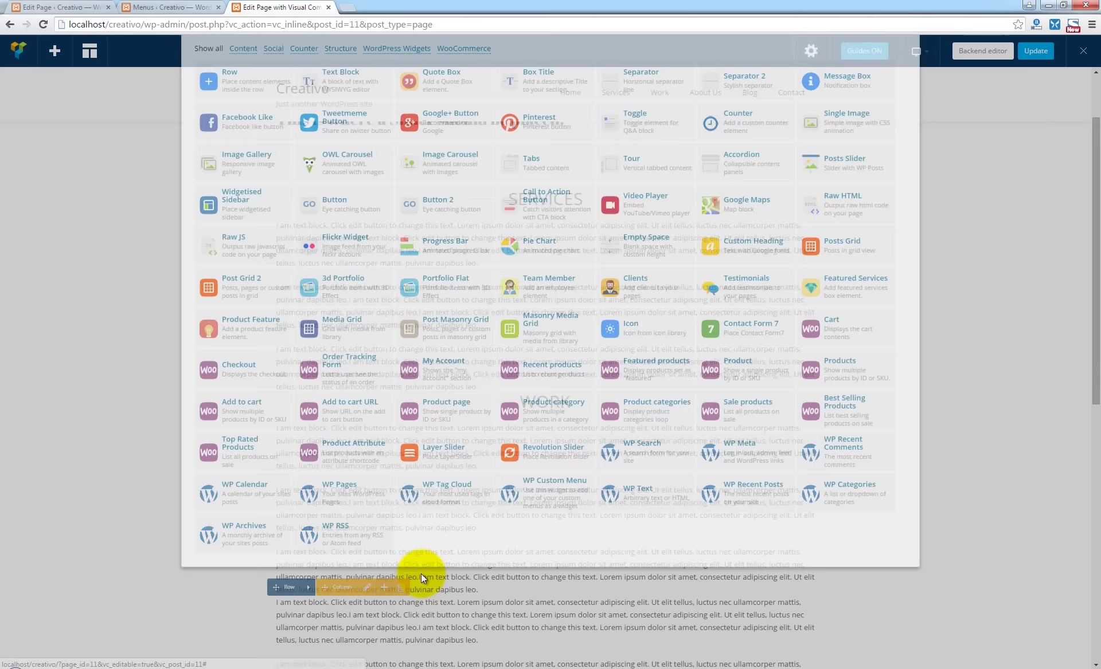
{"action": "left_click", "coordinate": [554, 153]}
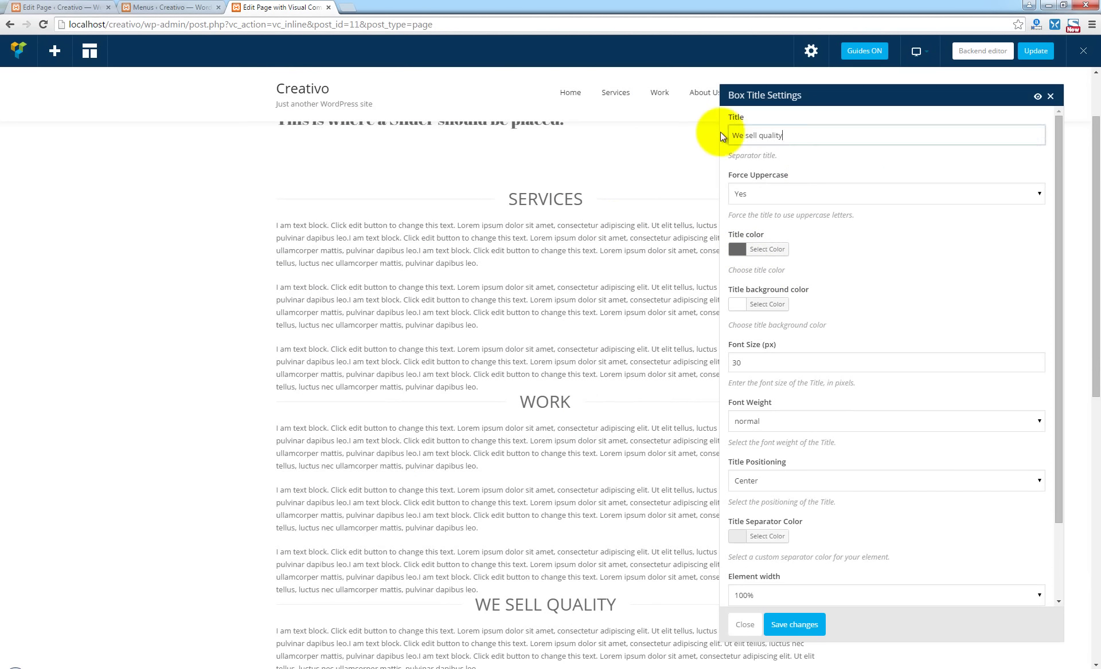
{"action": "key", "text": "ctrl+a"}
{"action": "type", "text": "About Us"}
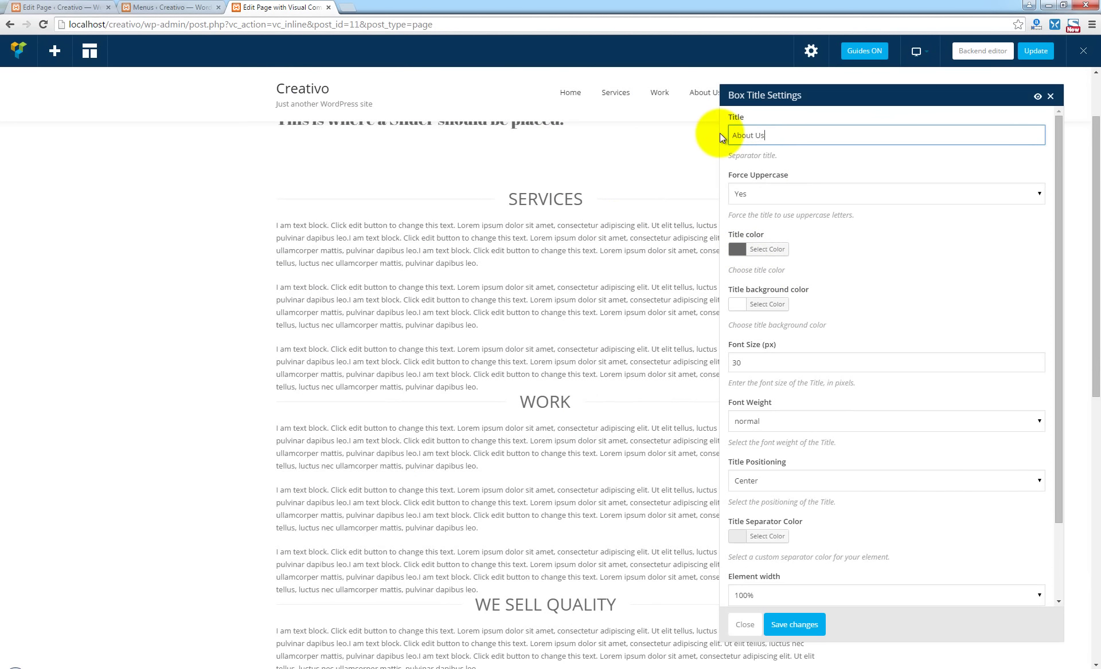
{"action": "left_click", "coordinate": [744, 625]}
- Add a Box Title element reading "Blog" above the text in the row below the About Us section and save it
{"action": "scroll", "coordinate": [903, 402], "scroll_direction": "down", "scroll_amount": 5}
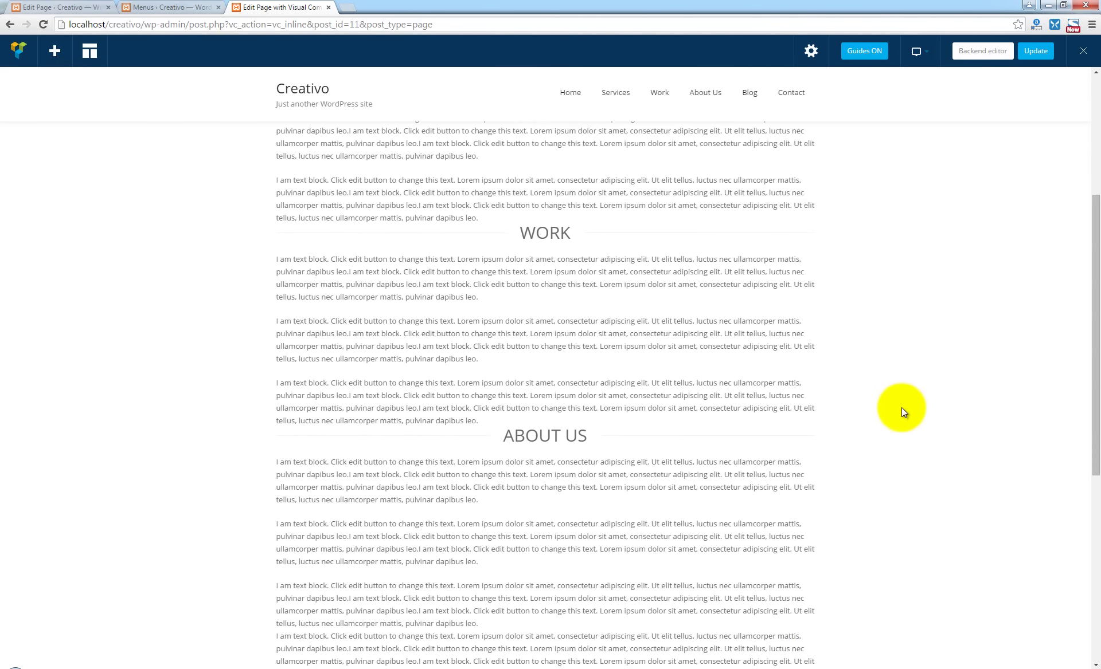
{"action": "scroll", "coordinate": [901, 414], "scroll_direction": "down", "scroll_amount": 3}
{"action": "scroll", "coordinate": [901, 414], "scroll_direction": "up", "scroll_amount": 1}
{"action": "mouse_move", "coordinate": [430, 289]}
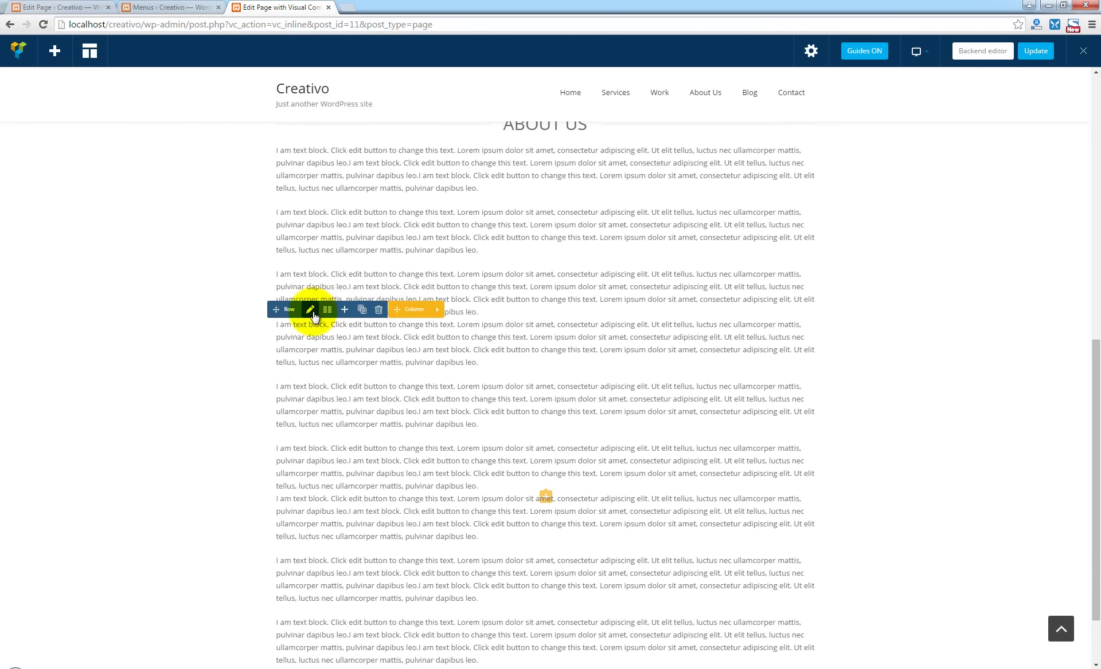
{"action": "mouse_move", "coordinate": [410, 306]}
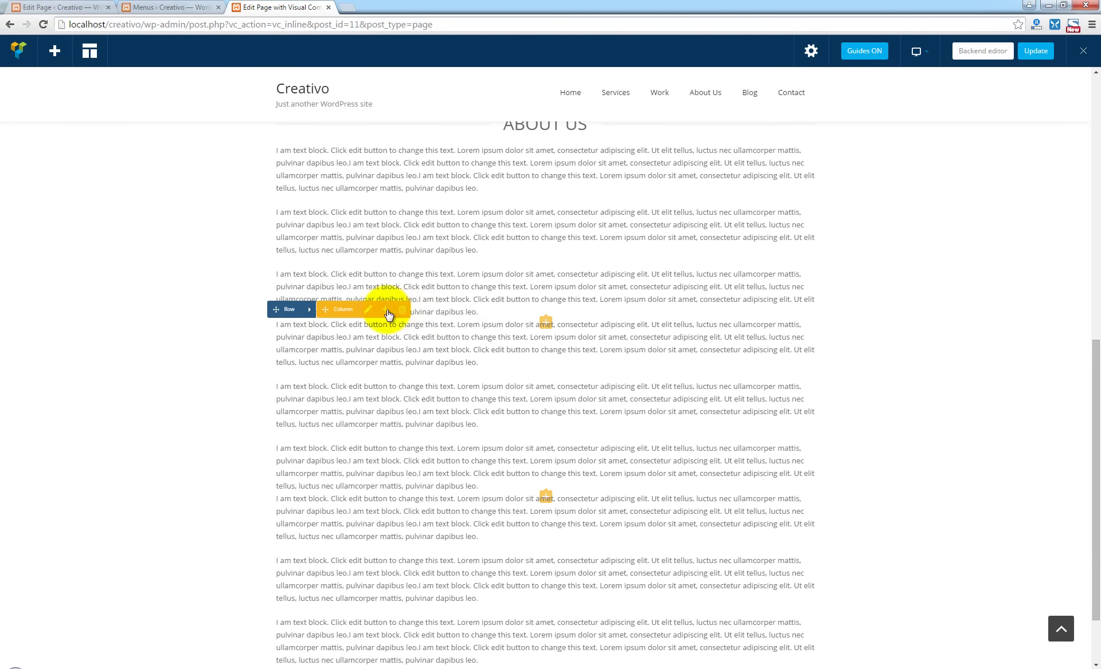
{"action": "left_click", "coordinate": [384, 311]}
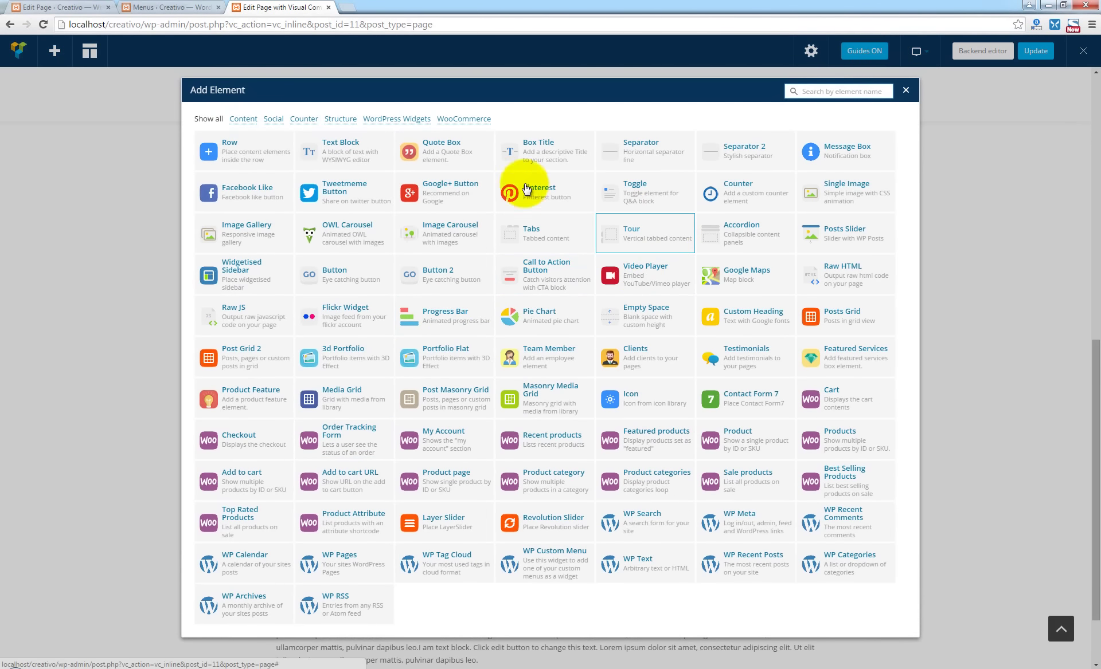
{"action": "left_click", "coordinate": [501, 151]}
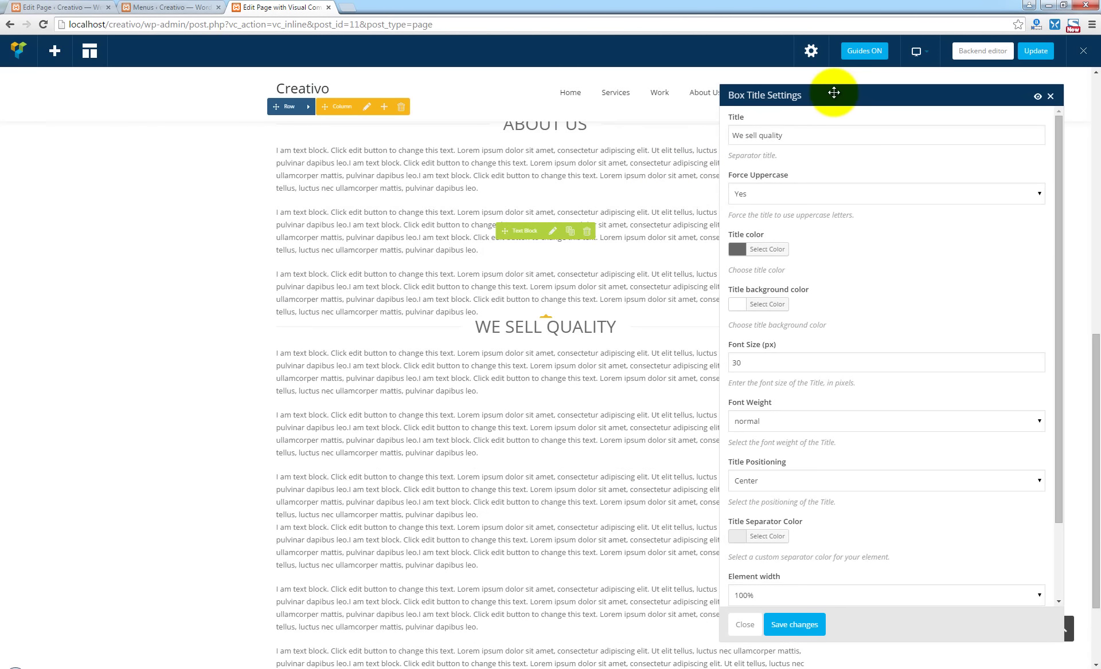
{"action": "triple_click", "coordinate": [1022, 126]}
{"action": "type", "text": "Blog"}
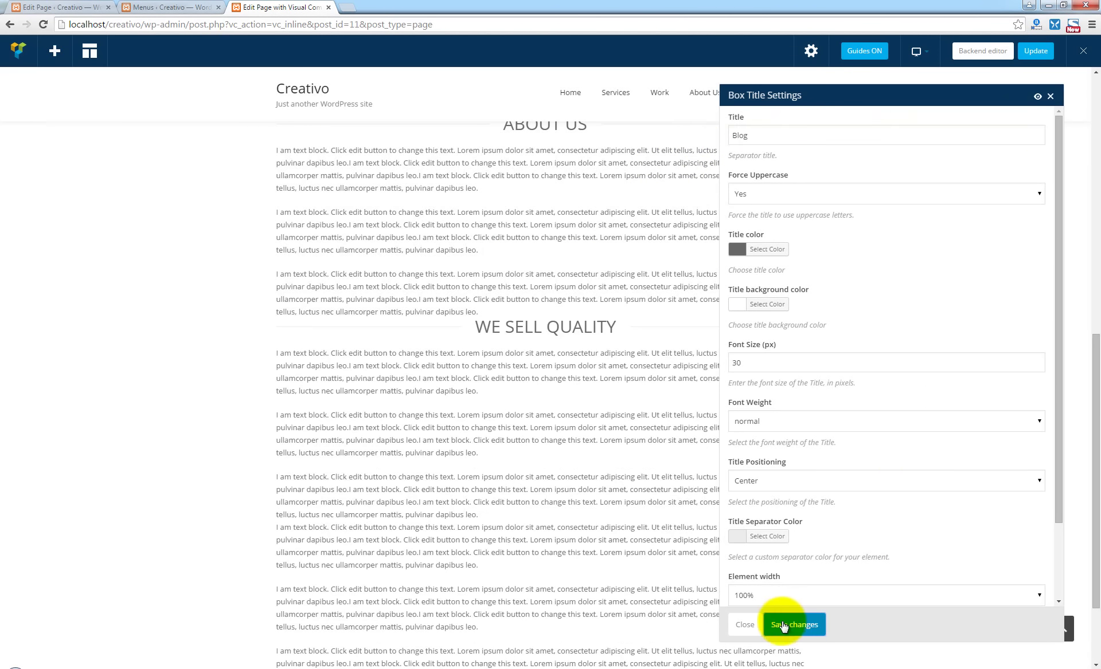
{"action": "left_click", "coordinate": [784, 626]}
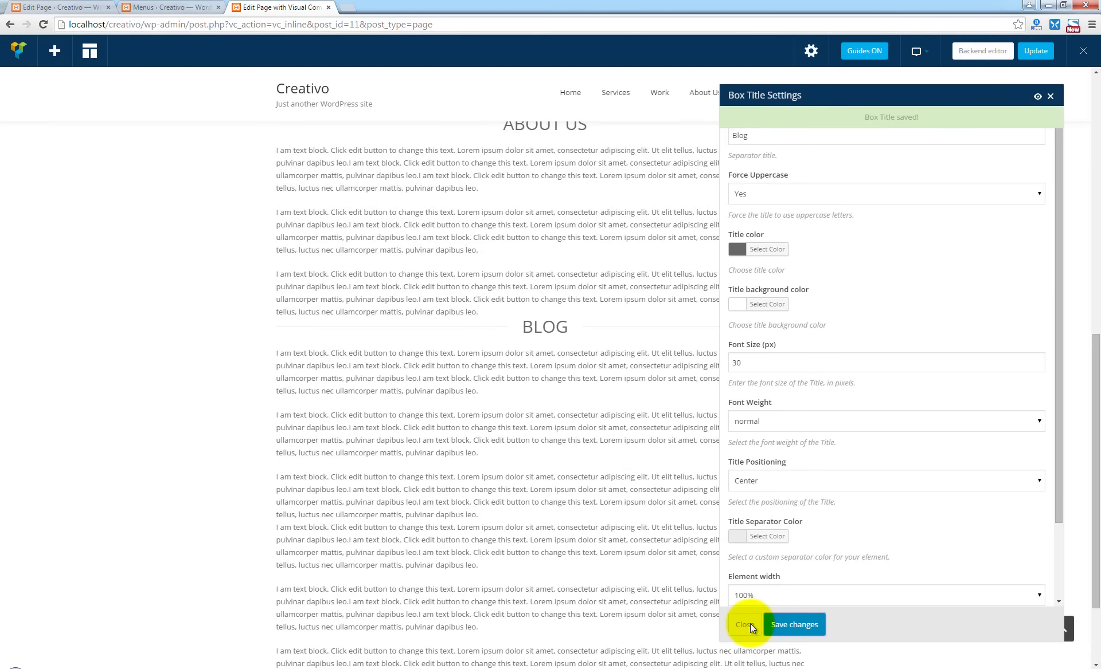
{"action": "left_click", "coordinate": [748, 627]}
- Clone the Blog title, move the copy above the last row's text, and save its title as "Contact"
{"action": "scroll", "coordinate": [684, 404], "scroll_direction": "down", "scroll_amount": 2}
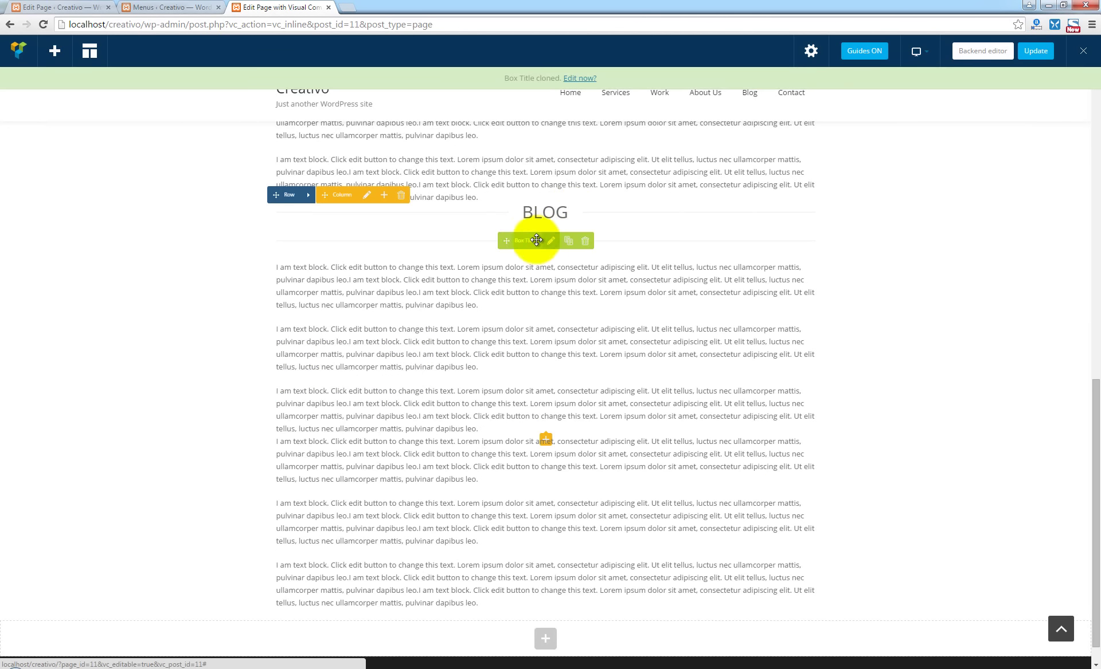
{"action": "mouse_move", "coordinate": [536, 238]}
{"action": "left_mouse_down"}
{"action": "mouse_move", "coordinate": [531, 417]}
{"action": "mouse_move", "coordinate": [523, 434]}
{"action": "mouse_move", "coordinate": [528, 422]}
{"action": "mouse_move", "coordinate": [459, 421]}
{"action": "left_mouse_up"}
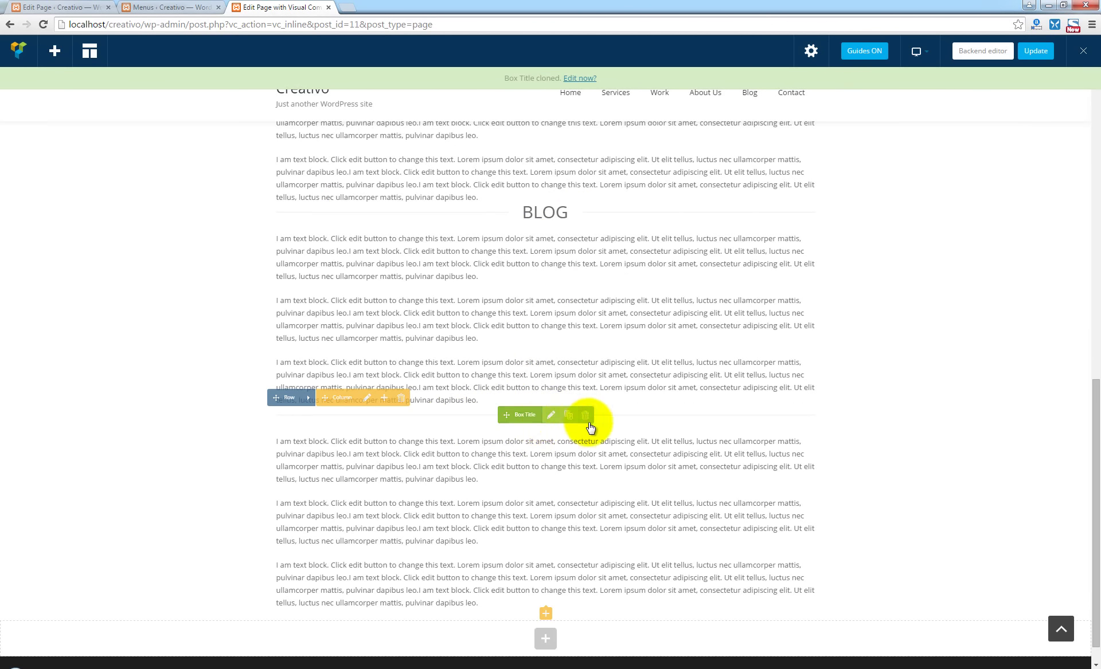
{"action": "left_click", "coordinate": [550, 415]}
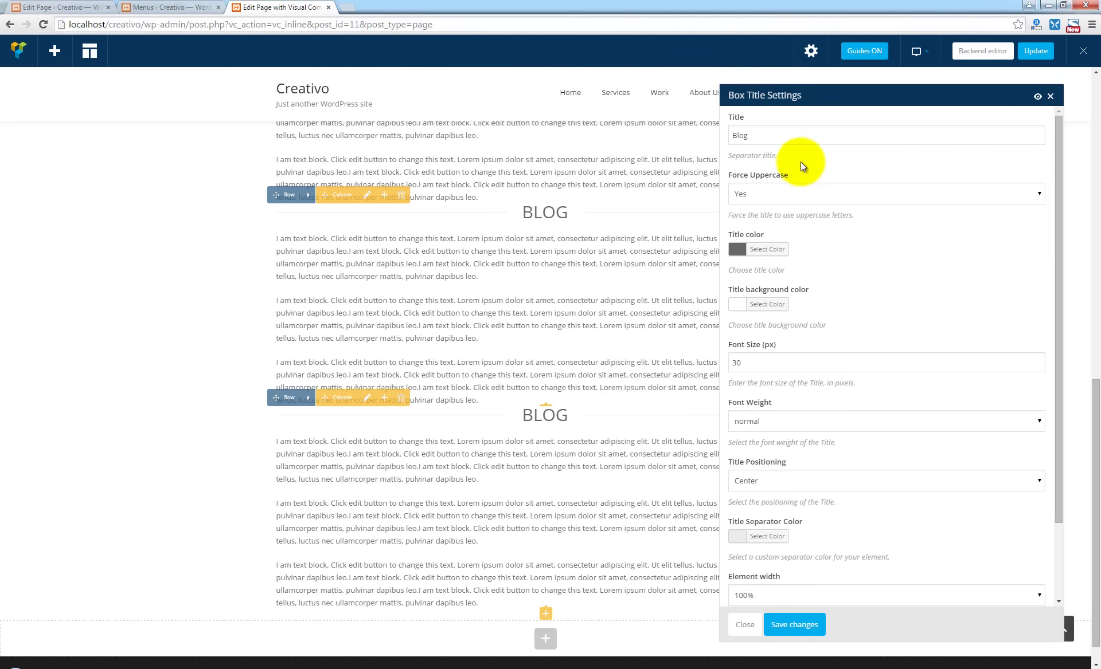
{"action": "double_click", "coordinate": [727, 137]}
{"action": "type", "text": "Contact"}
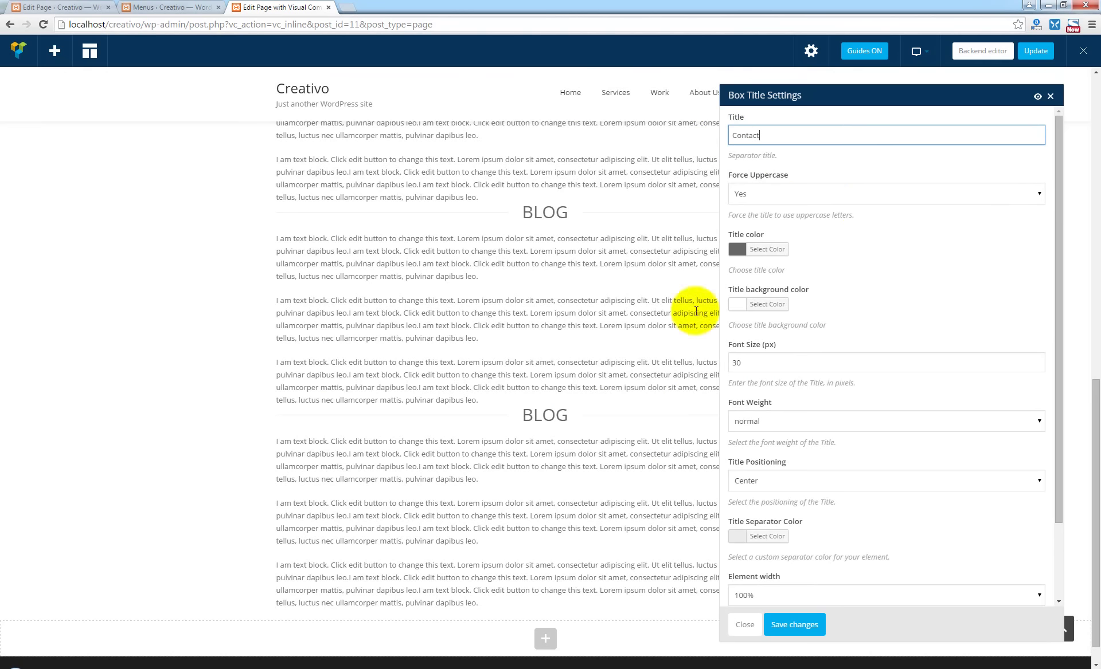
{"action": "left_click", "coordinate": [794, 624]}
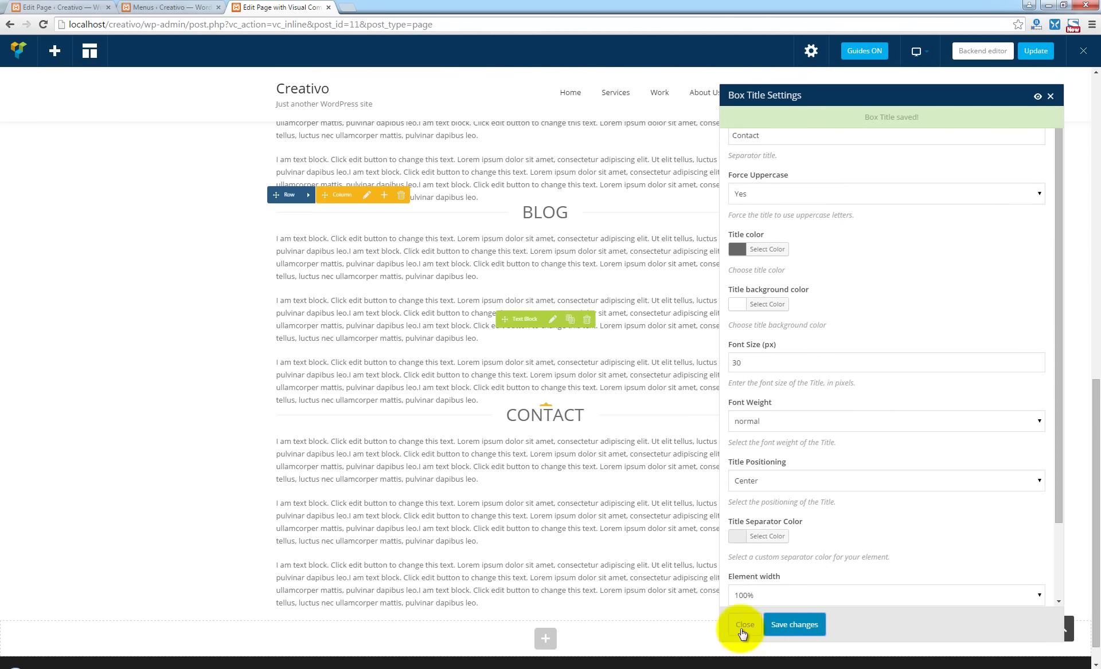
{"action": "left_click", "coordinate": [743, 626]}
- Review the section titles, update the page and exit the frontend editor to the live page
{"action": "scroll", "coordinate": [937, 408], "scroll_direction": "up", "scroll_amount": 7}
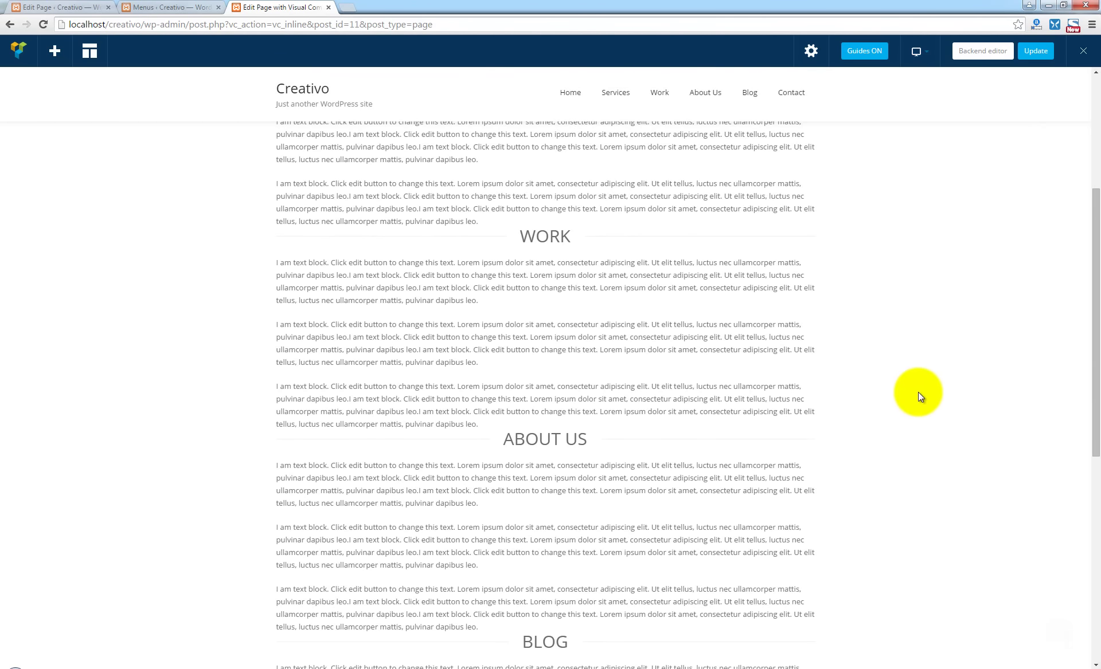
{"action": "scroll", "coordinate": [917, 392], "scroll_direction": "up", "scroll_amount": 3}
{"action": "scroll", "coordinate": [857, 412], "scroll_direction": "down", "scroll_amount": 3}
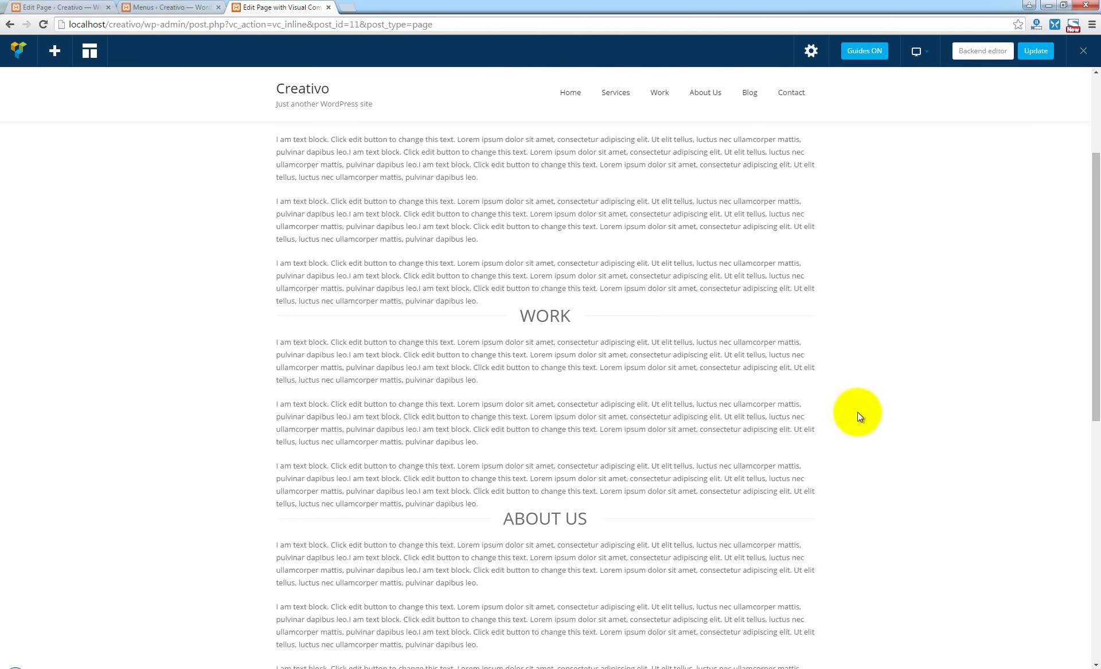
{"action": "scroll", "coordinate": [749, 298], "scroll_direction": "up", "scroll_amount": 1}
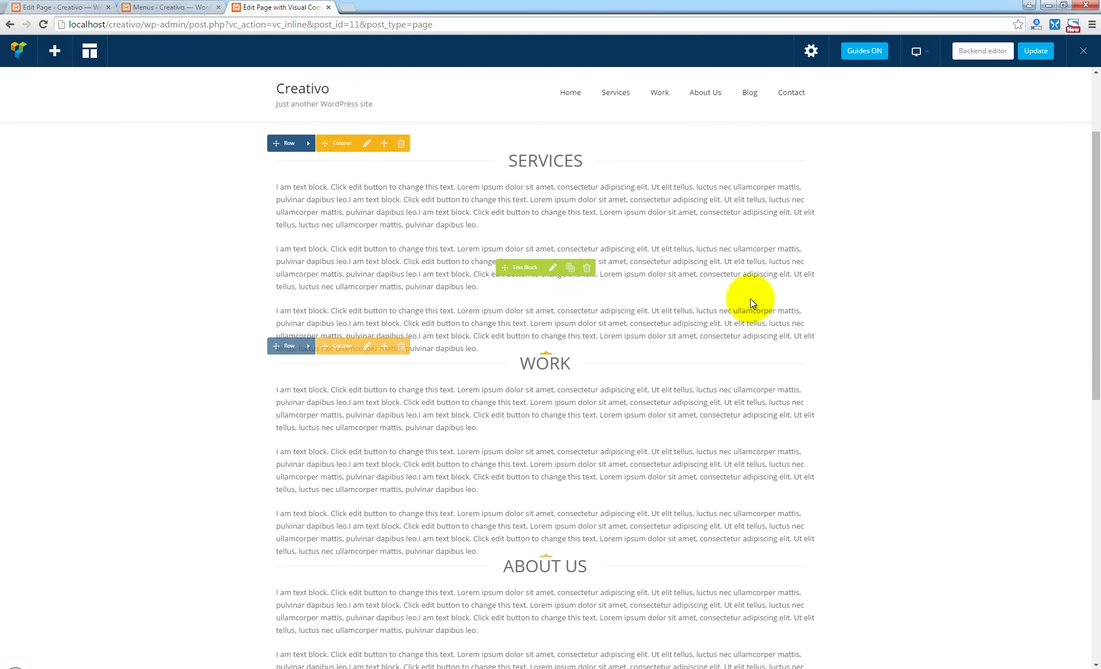
{"action": "scroll", "coordinate": [750, 298], "scroll_direction": "up", "scroll_amount": 3}
{"action": "scroll", "coordinate": [763, 318], "scroll_direction": "down", "scroll_amount": 2}
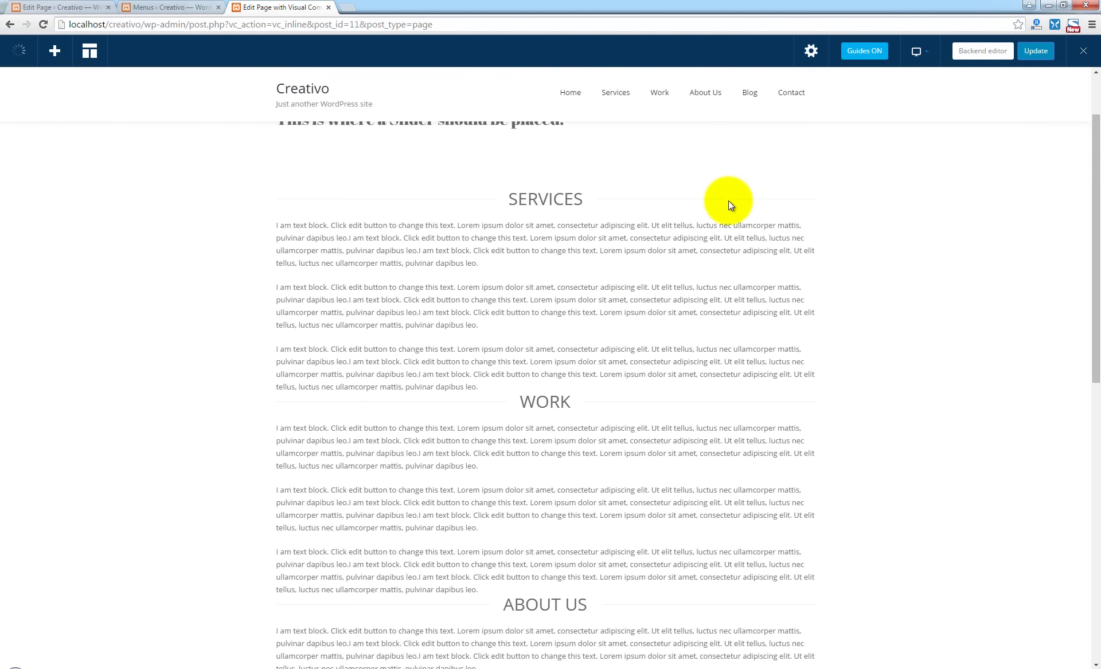
{"action": "scroll", "coordinate": [685, 209], "scroll_direction": "up", "scroll_amount": 2}
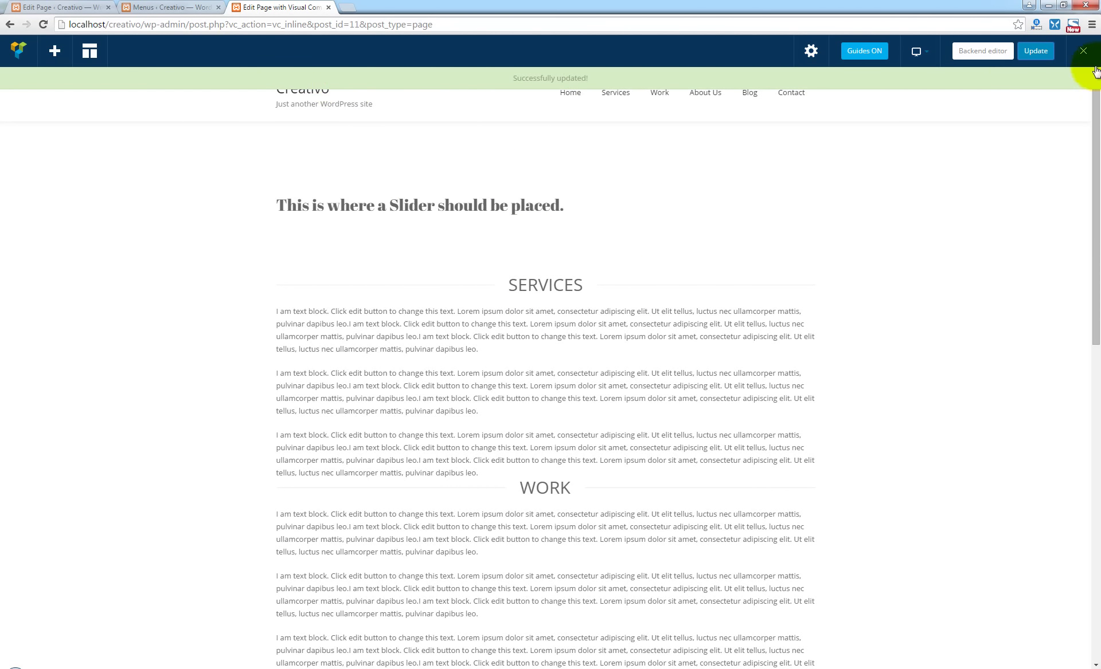
{"action": "left_click", "coordinate": [1083, 51]}
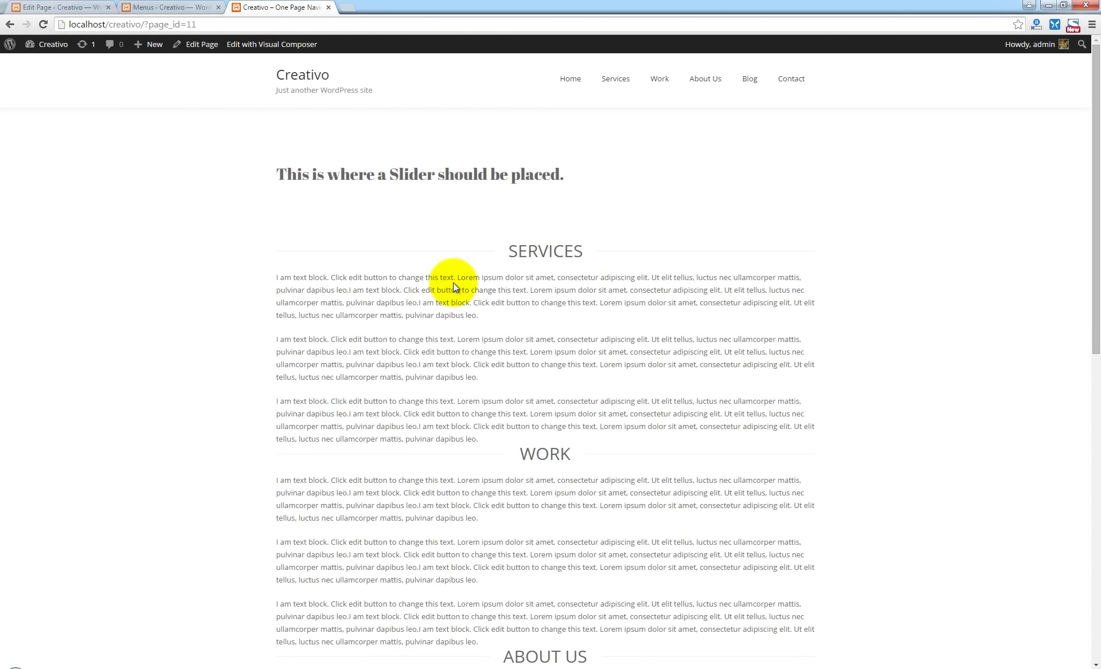
- Test the Services, Work, About Us and Blog menu links on the live page and check where each section lands
{"action": "scroll", "coordinate": [693, 452], "scroll_direction": "down", "scroll_amount": 9}
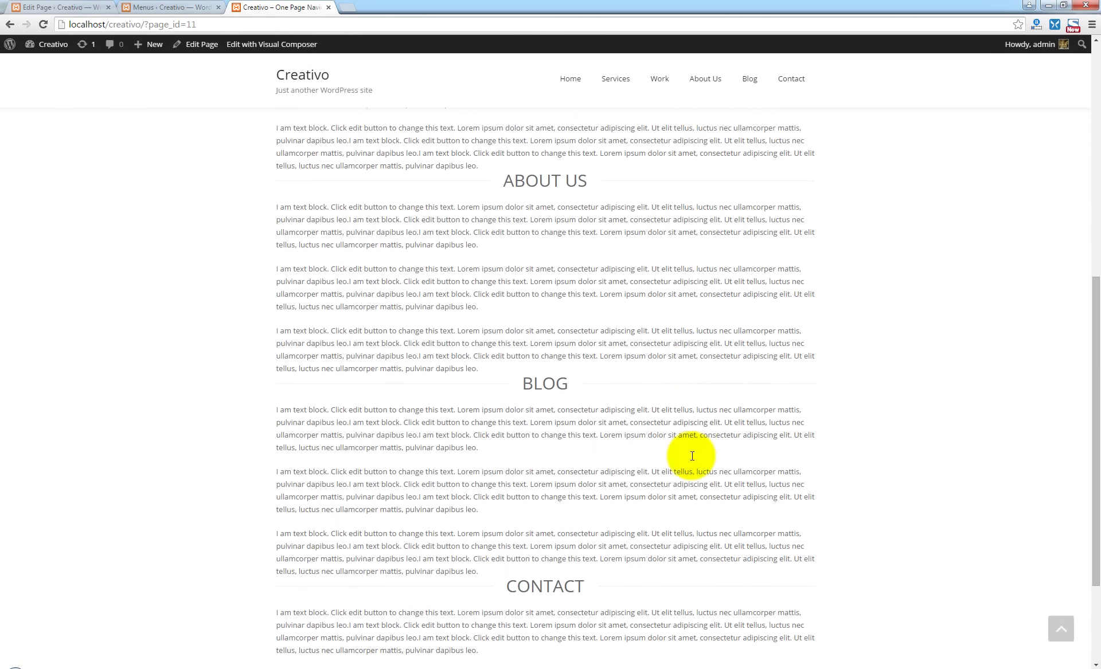
{"action": "scroll", "coordinate": [692, 456], "scroll_direction": "up", "scroll_amount": 9}
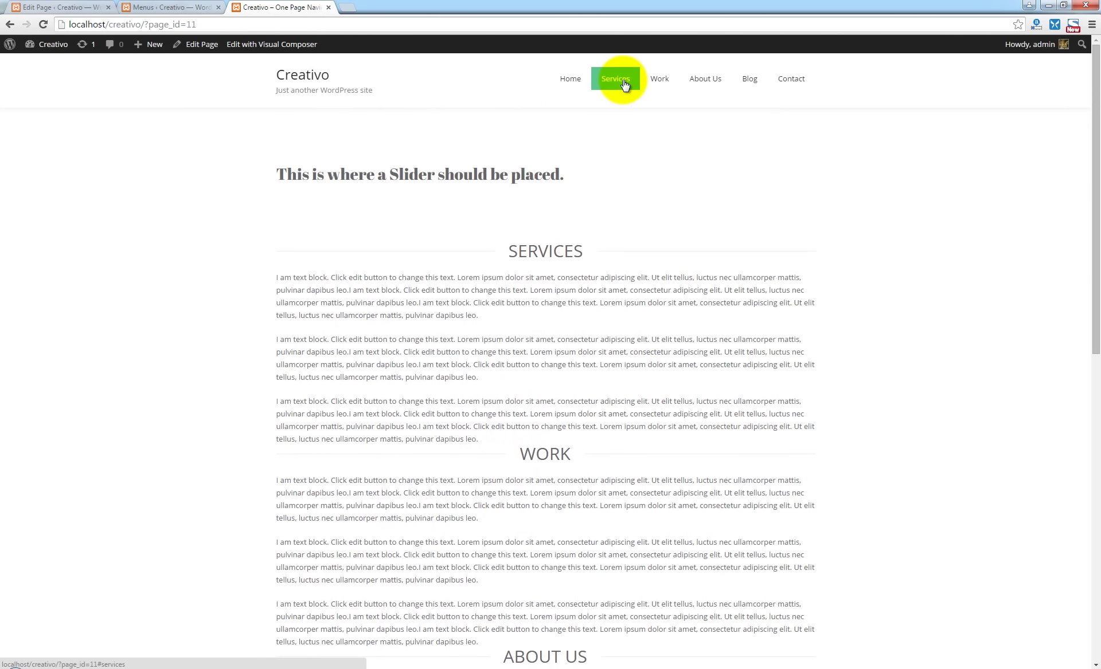
{"action": "left_click", "coordinate": [624, 85]}
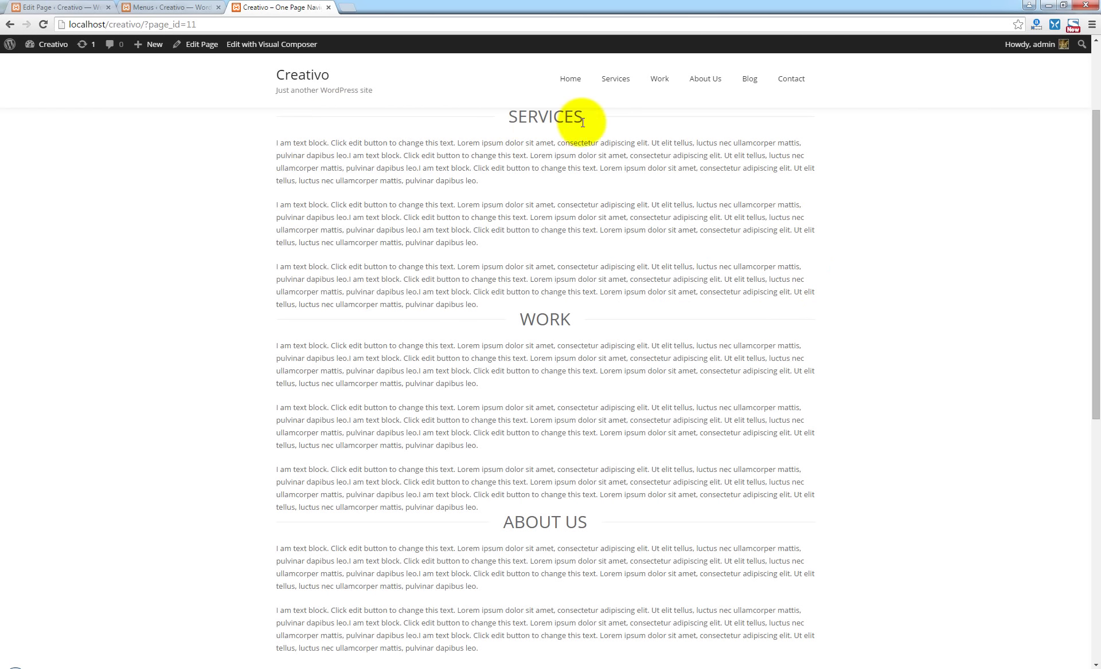
{"action": "left_click", "coordinate": [659, 79]}
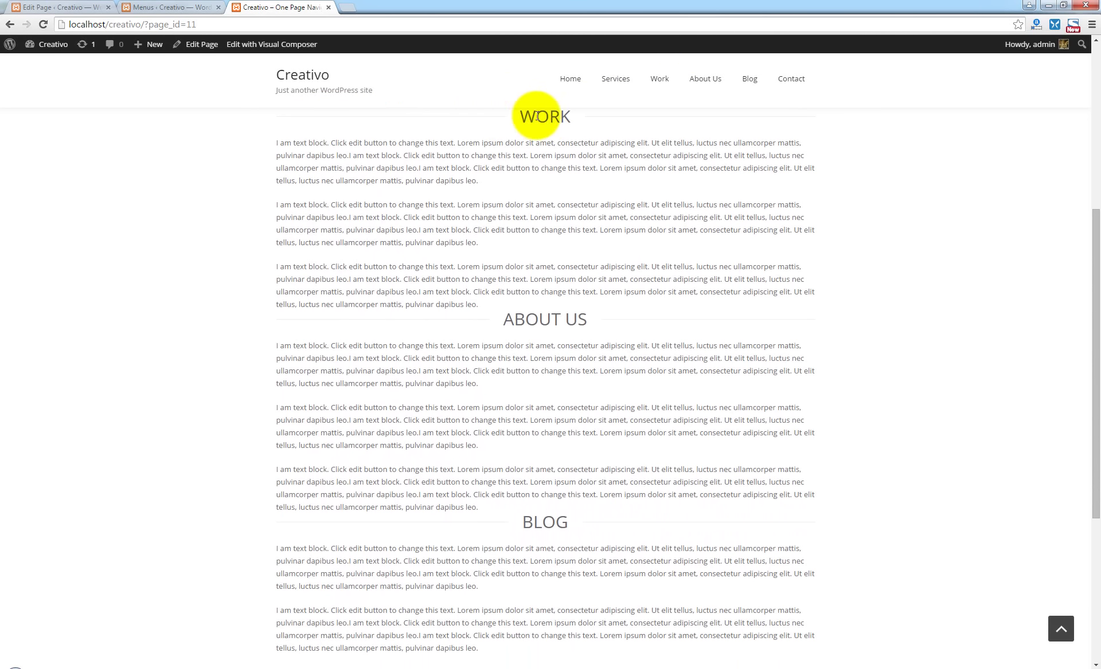
{"action": "left_click", "coordinate": [700, 82]}
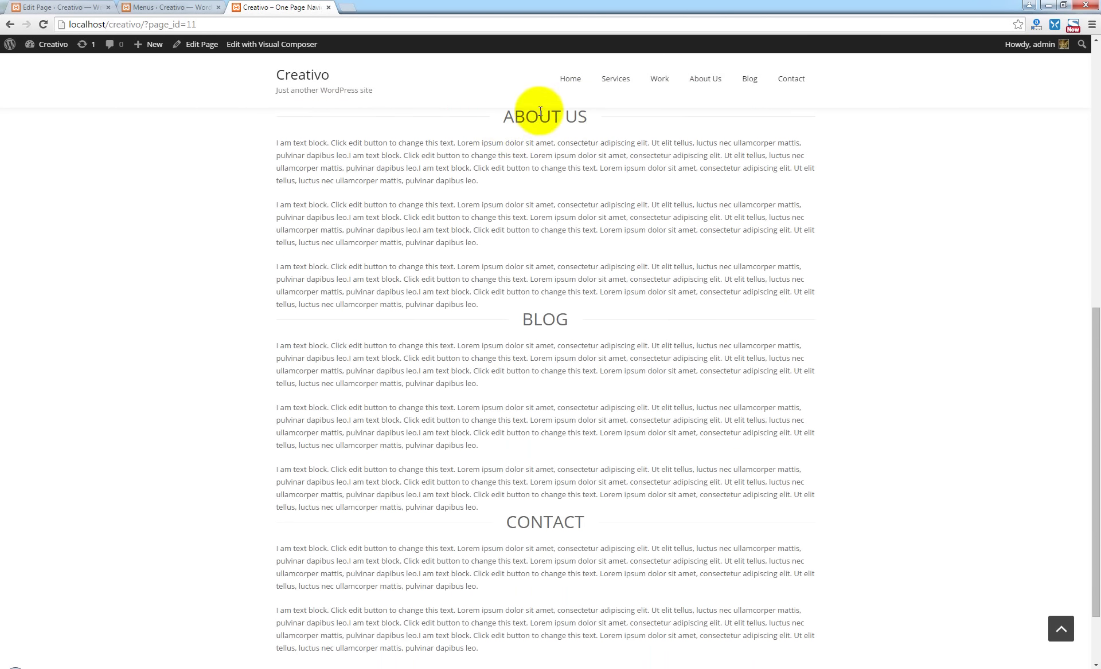
{"action": "left_click", "coordinate": [751, 82]}
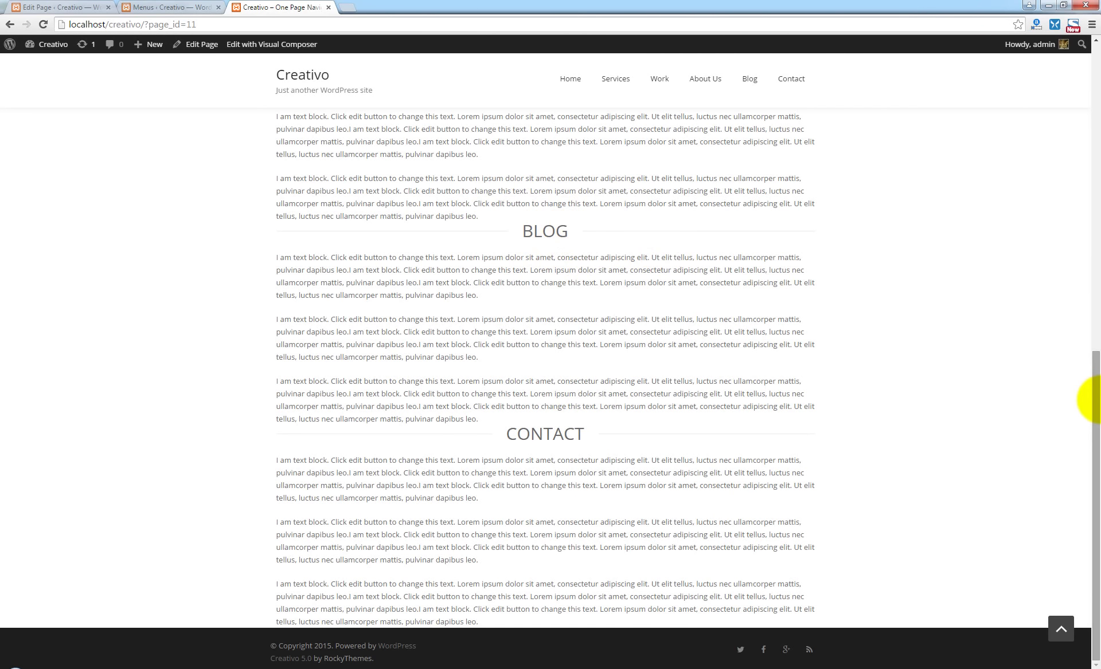
{"action": "left_click_drag", "start_coordinate": [1093, 400], "coordinate": [1093, 428]}
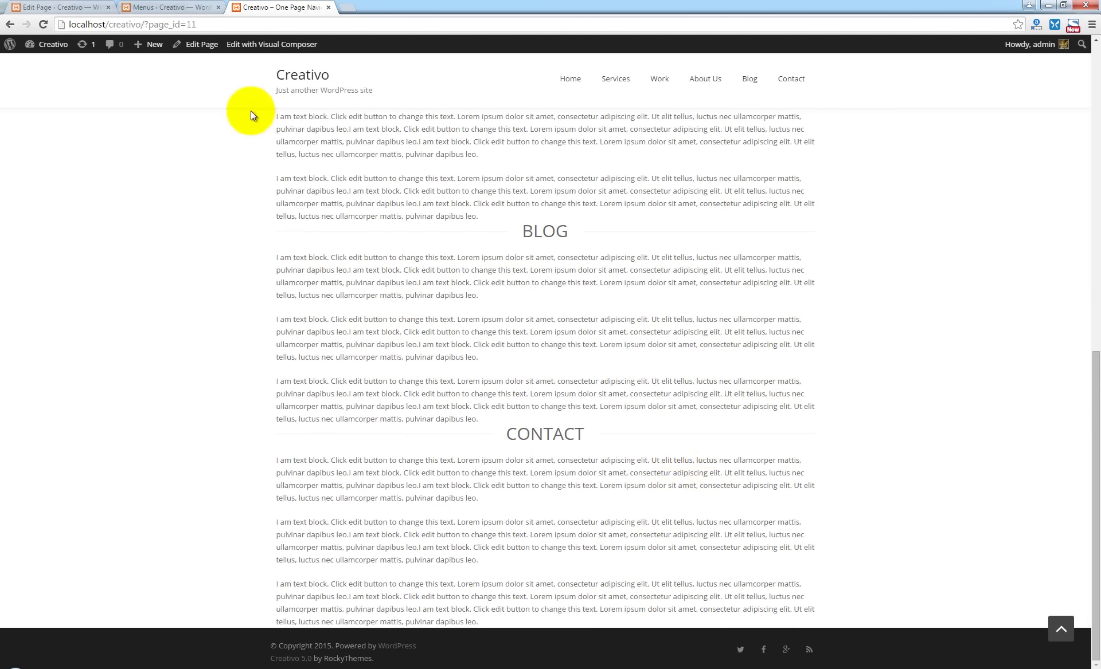
- Reopen the page in the Visual Composer frontend editor and set the Services row's top padding to 80
{"action": "scroll", "coordinate": [932, 312], "scroll_direction": "up", "scroll_amount": 10}
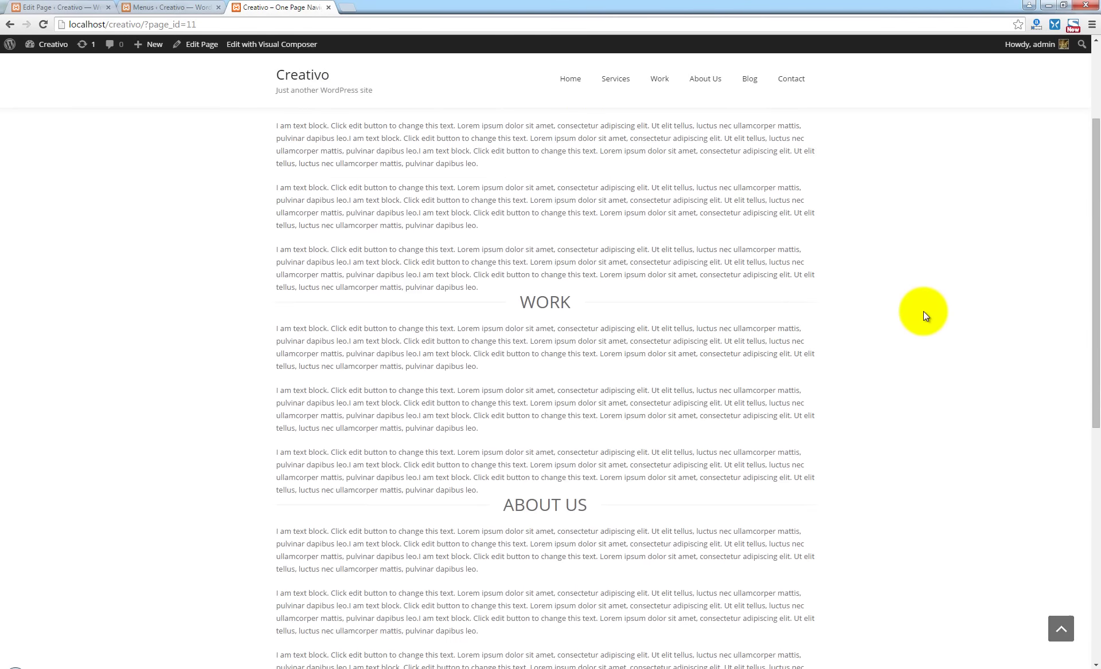
{"action": "scroll", "coordinate": [621, 240], "scroll_direction": "down", "scroll_amount": 3}
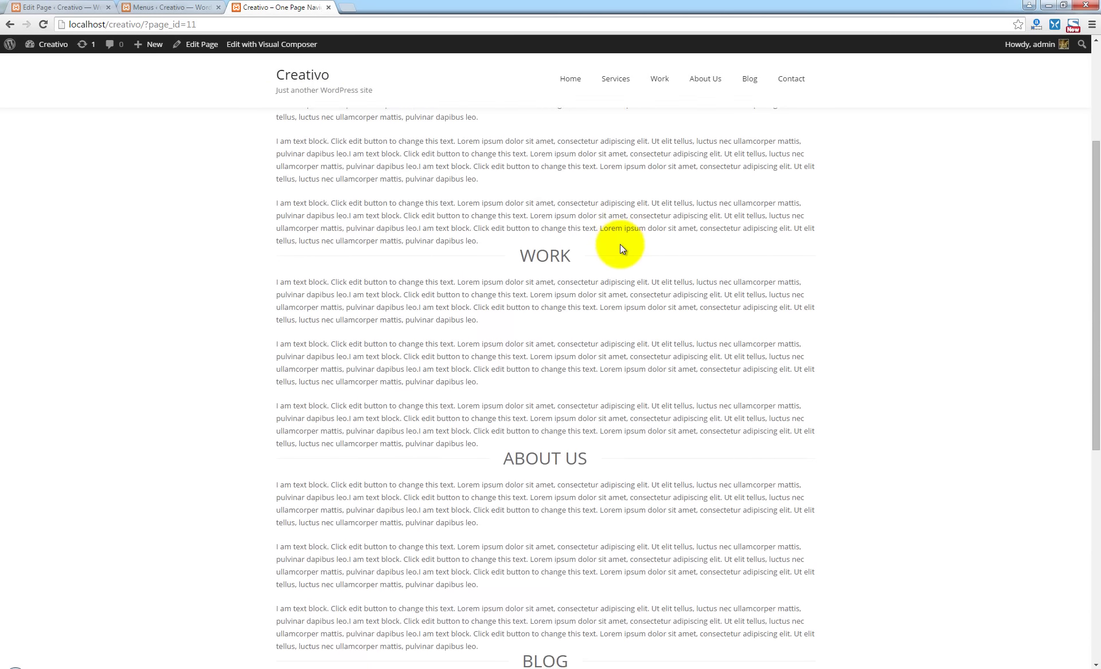
{"action": "scroll", "coordinate": [217, 98], "scroll_direction": "up", "scroll_amount": 1}
{"action": "left_click", "coordinate": [267, 46]}
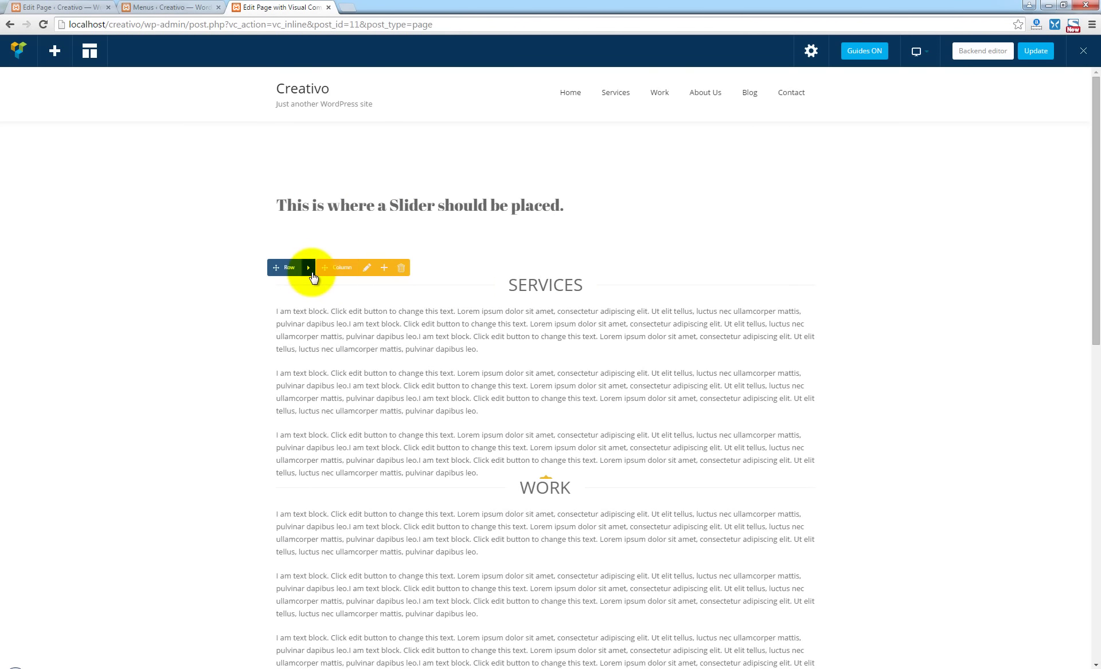
{"action": "left_click", "coordinate": [310, 268]}
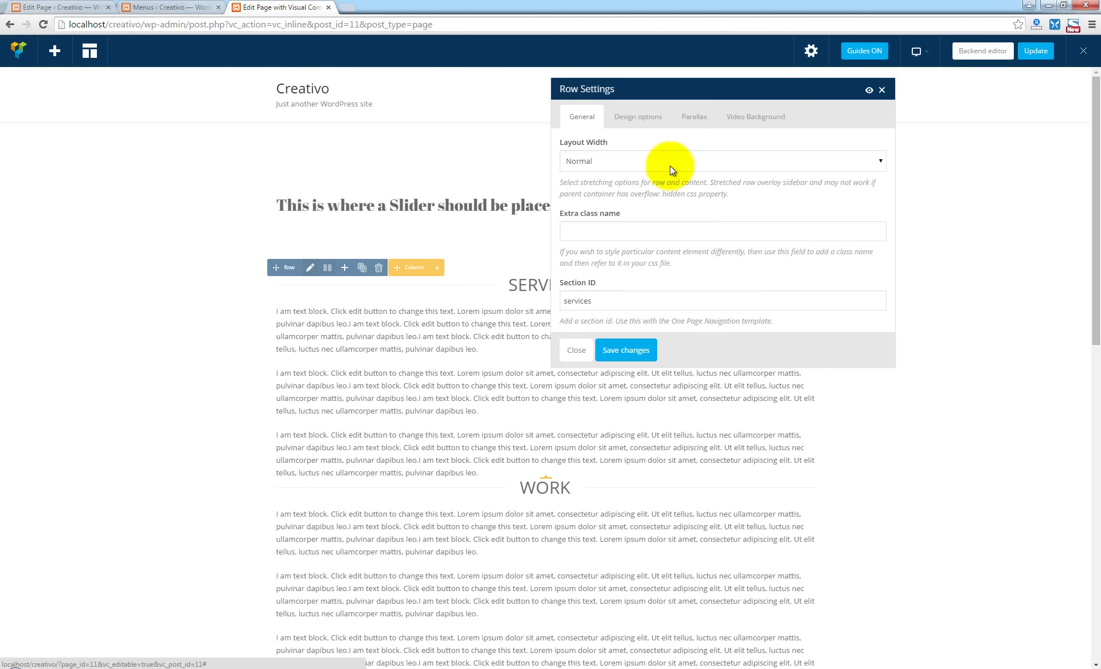
{"action": "left_click", "coordinate": [654, 120]}
{"action": "left_click", "coordinate": [654, 215]}
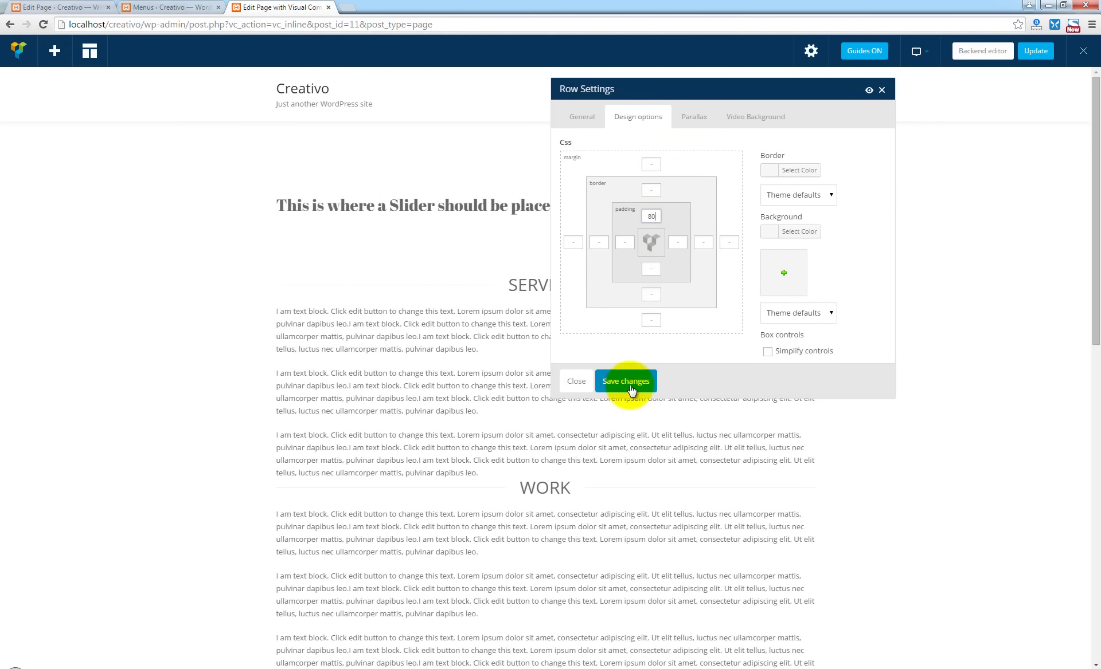
{"action": "left_click", "coordinate": [576, 382]}
- Set the Work row's top padding to 80 in its design options and save the row
{"action": "scroll", "coordinate": [781, 329], "scroll_direction": "down", "scroll_amount": 3}
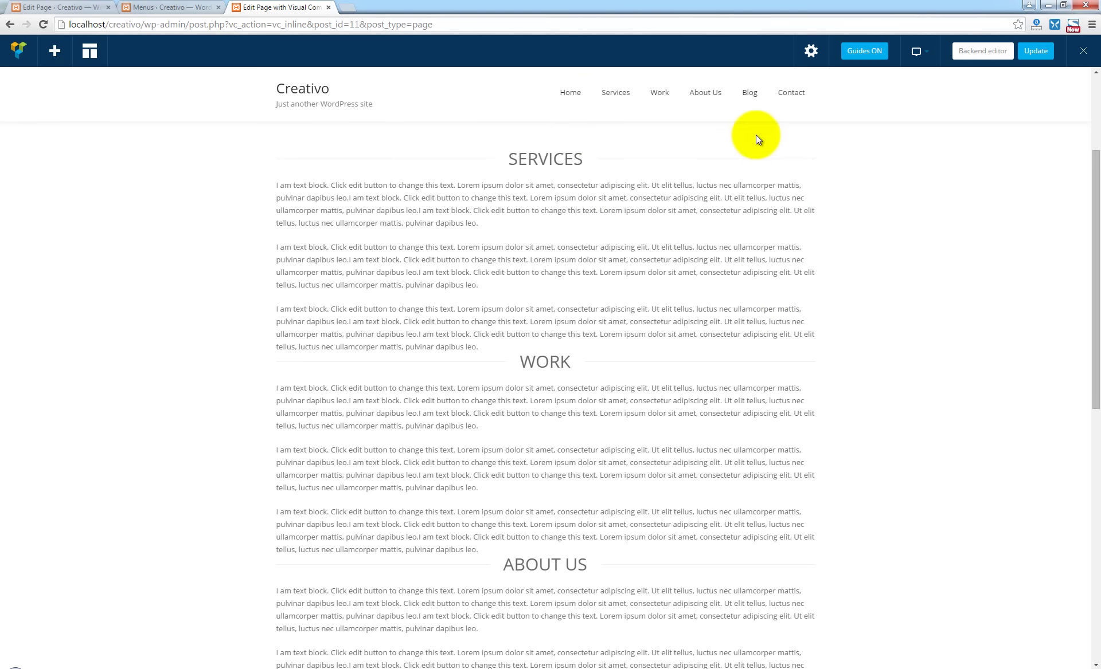
{"action": "mouse_move", "coordinate": [562, 362]}
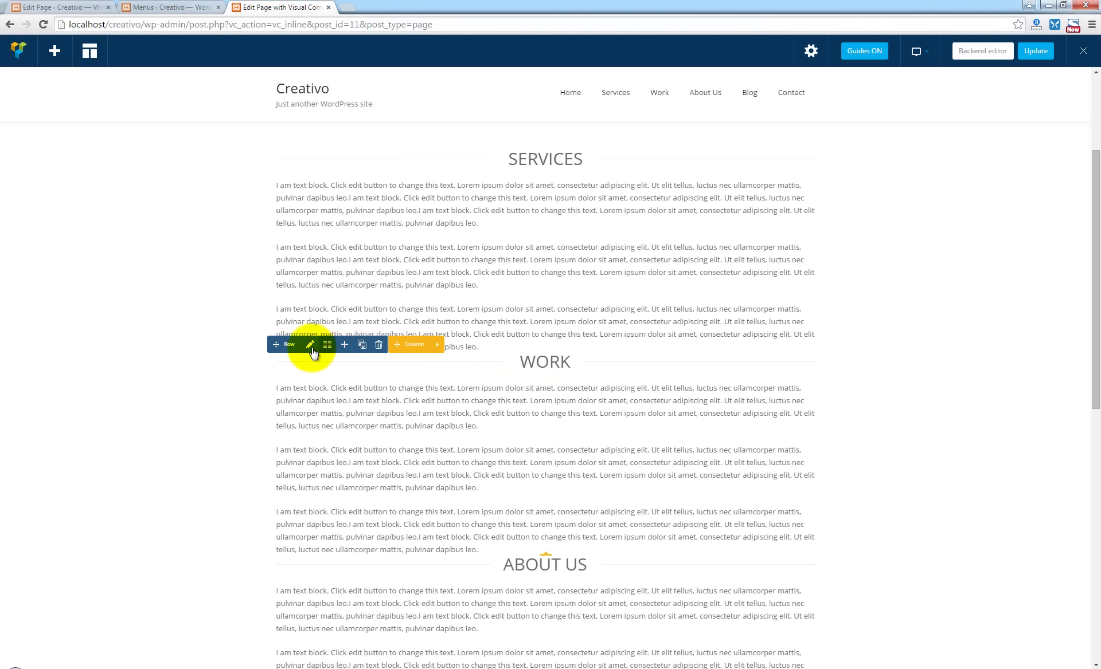
{"action": "left_click", "coordinate": [310, 345]}
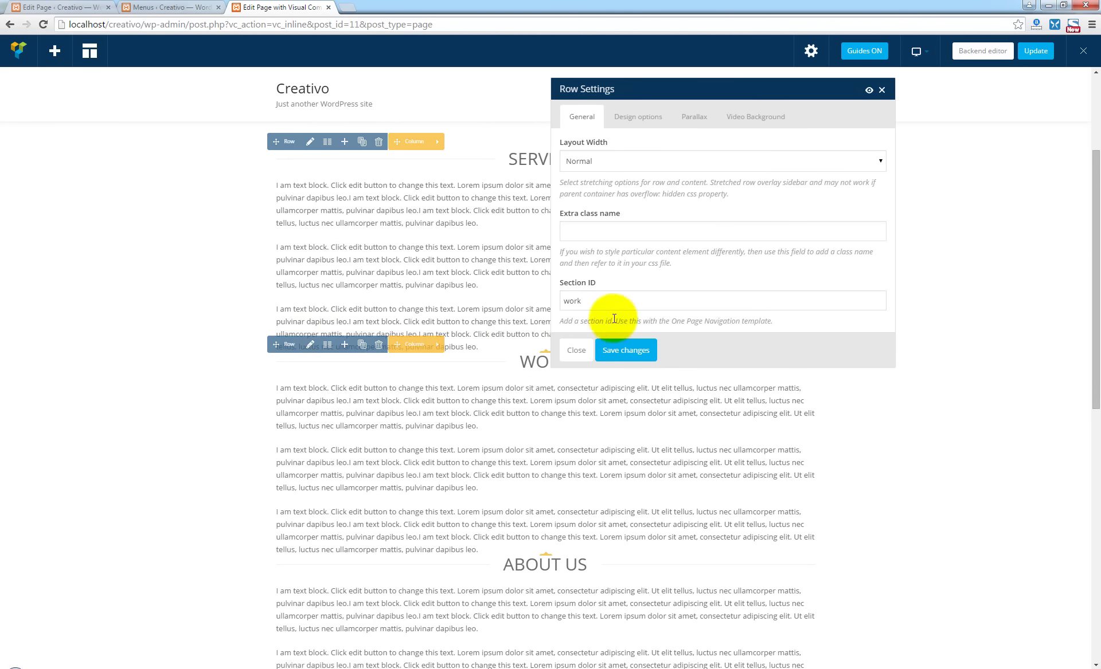
{"action": "left_click", "coordinate": [653, 116]}
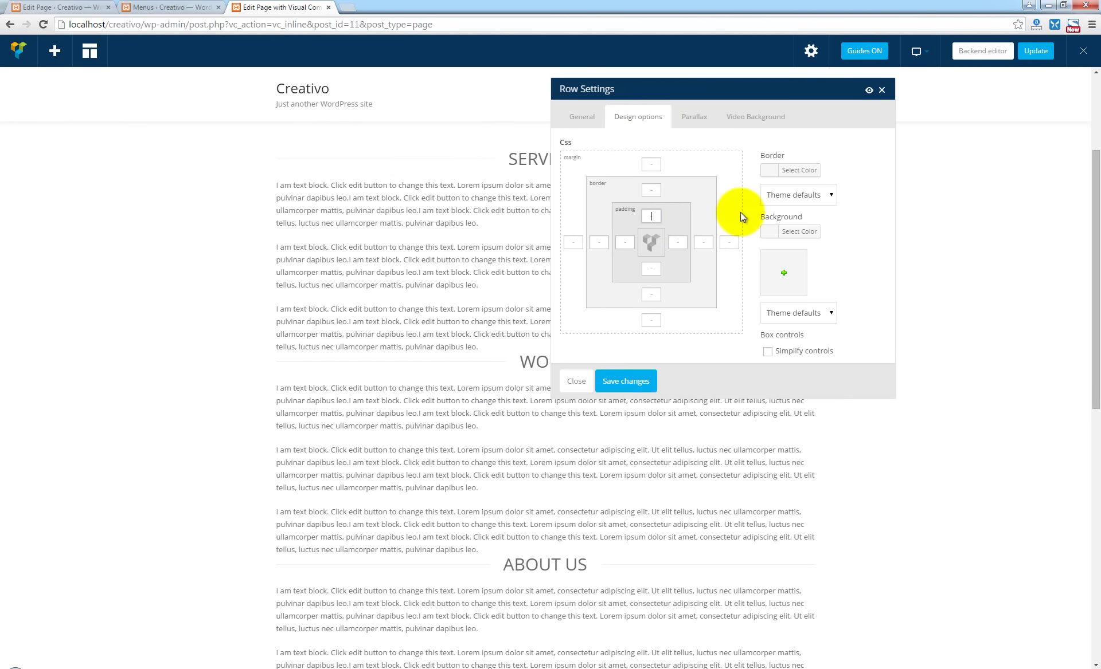
{"action": "type", "text": "80"}
{"action": "left_click", "coordinate": [628, 382]}
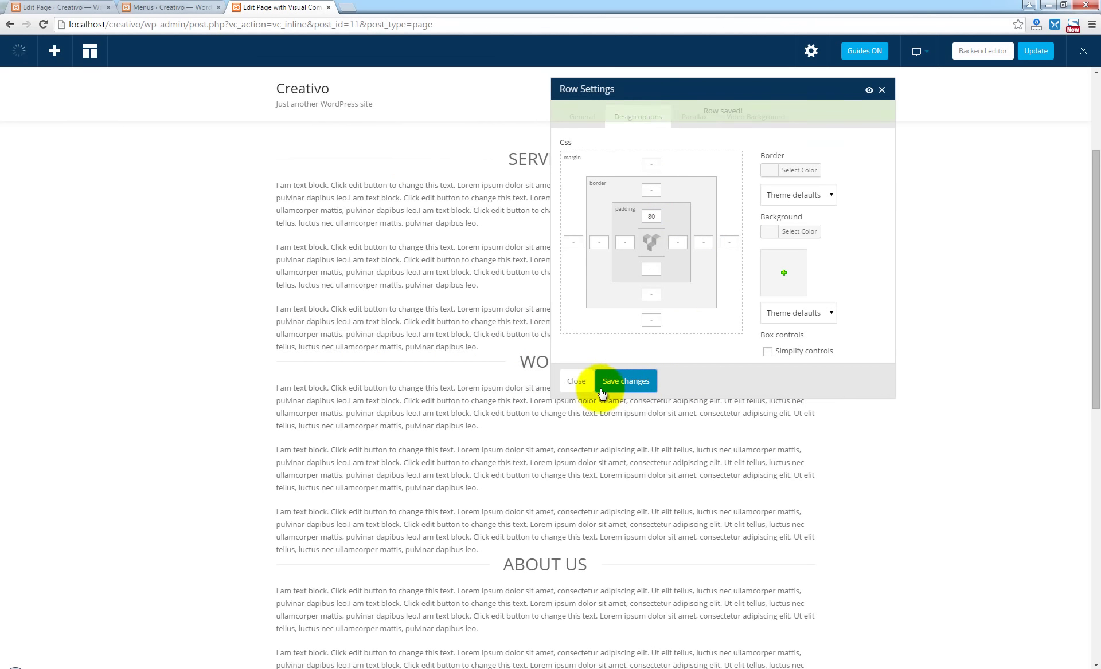
- Set the About Us row's top padding to 80 in its design options and save the row
{"action": "scroll", "coordinate": [859, 314], "scroll_direction": "down", "scroll_amount": 3}
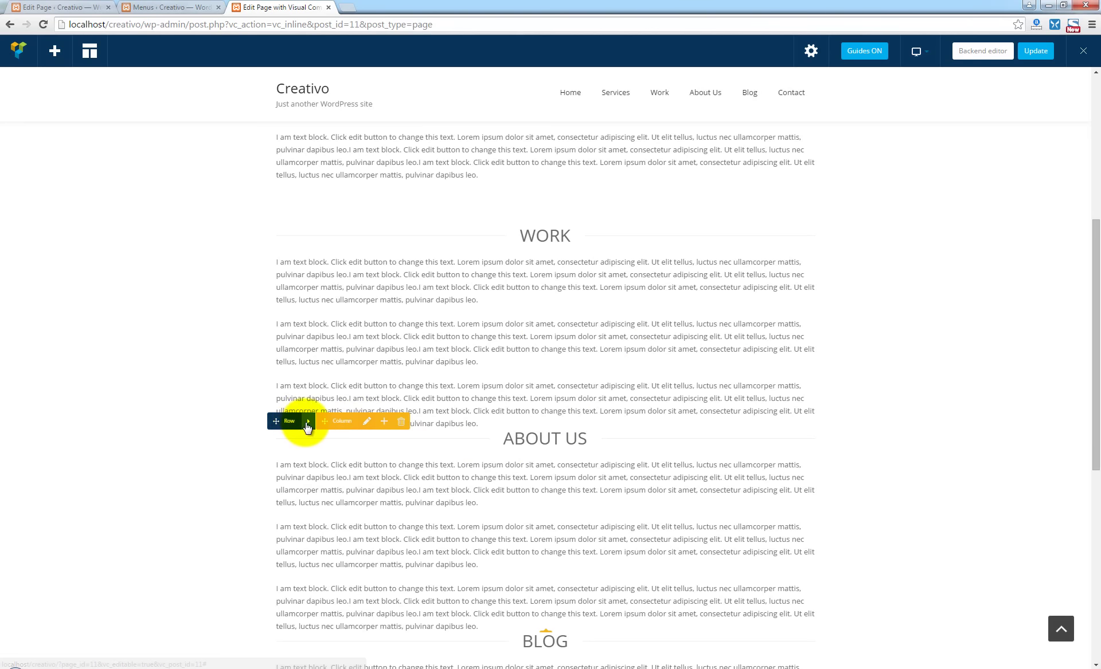
{"action": "left_click", "coordinate": [310, 422]}
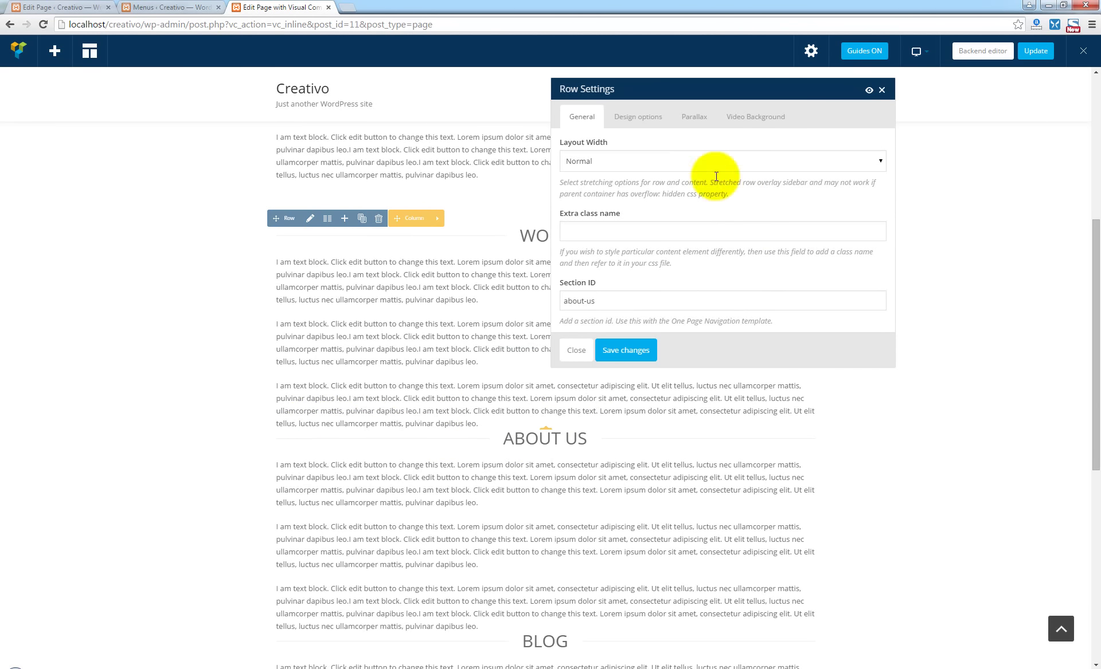
{"action": "left_click", "coordinate": [637, 117]}
{"action": "type", "text": "80"}
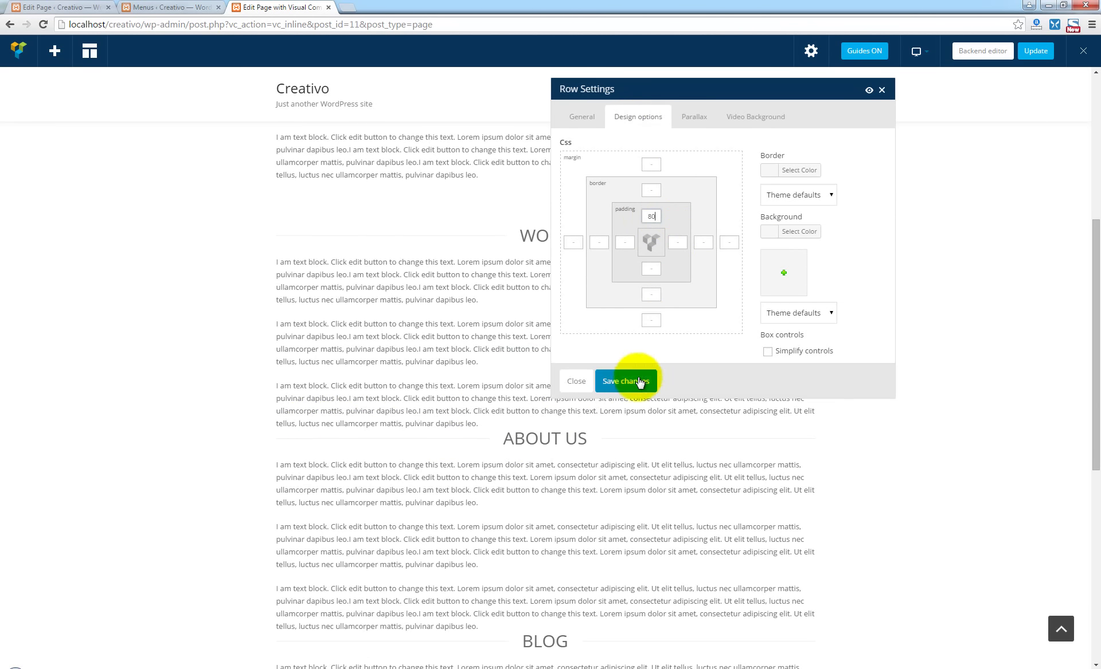
{"action": "left_click", "coordinate": [651, 387]}
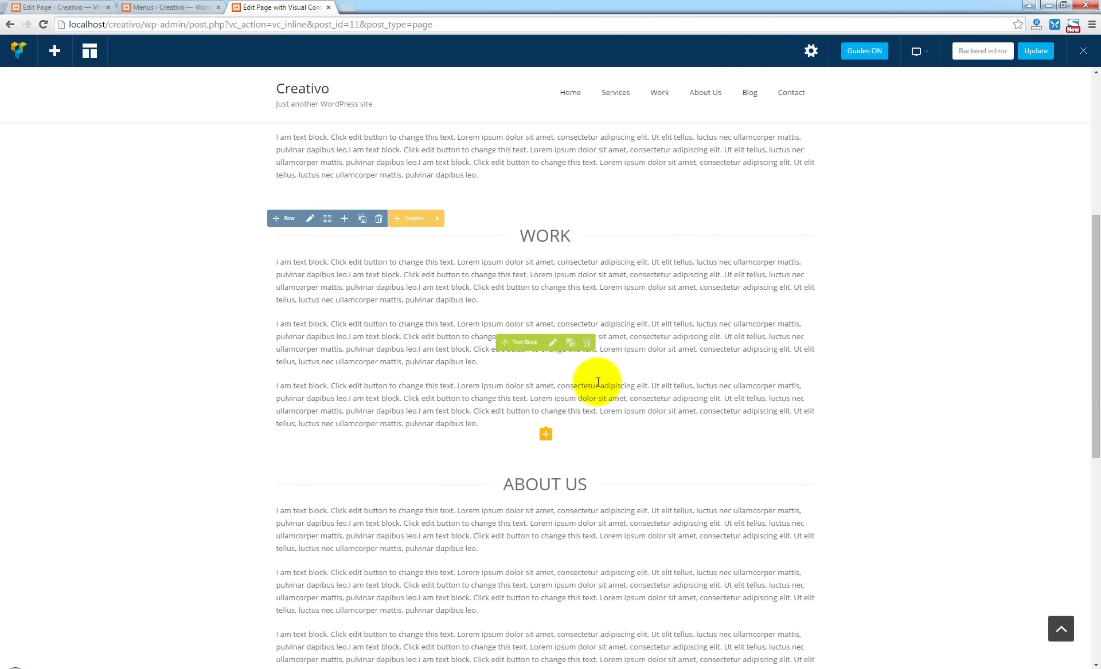
- Set the Blog row's top padding to 80, save the row and duplicate its text block
{"action": "scroll", "coordinate": [862, 343], "scroll_direction": "down", "scroll_amount": 5}
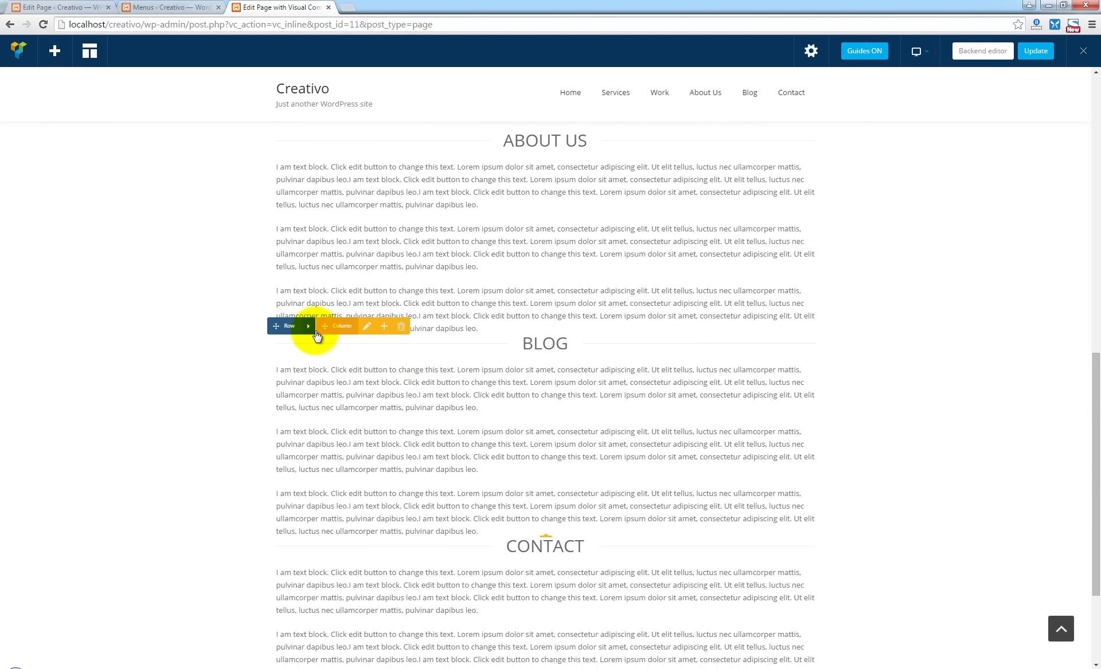
{"action": "left_click", "coordinate": [310, 328]}
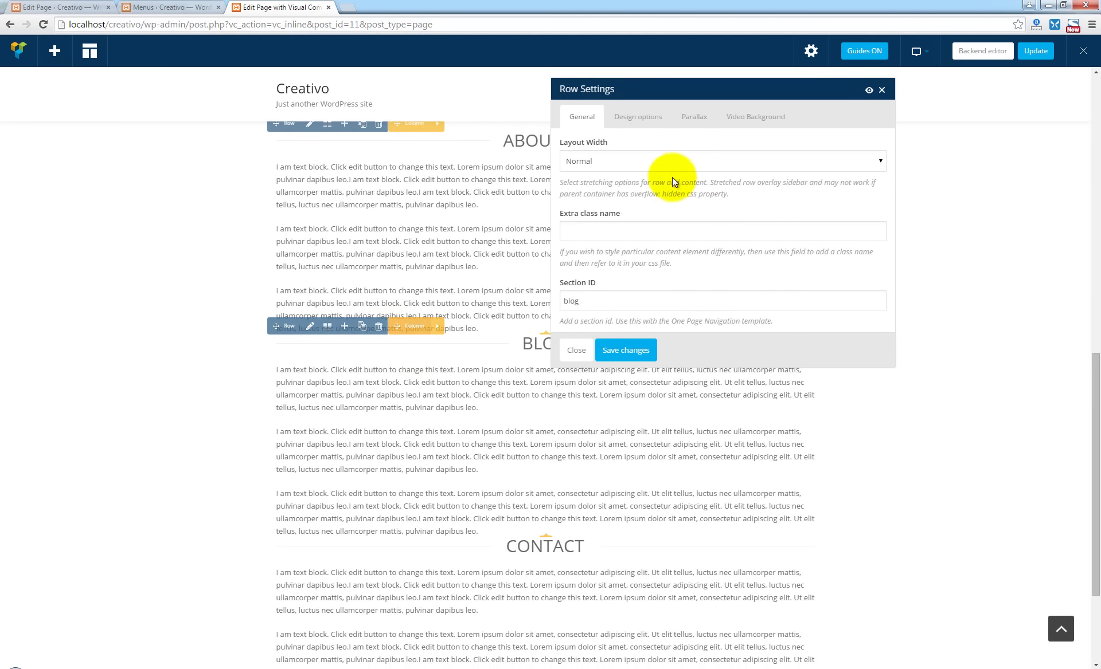
{"action": "left_click", "coordinate": [649, 118]}
{"action": "left_click", "coordinate": [651, 216]}
{"action": "type", "text": "80"}
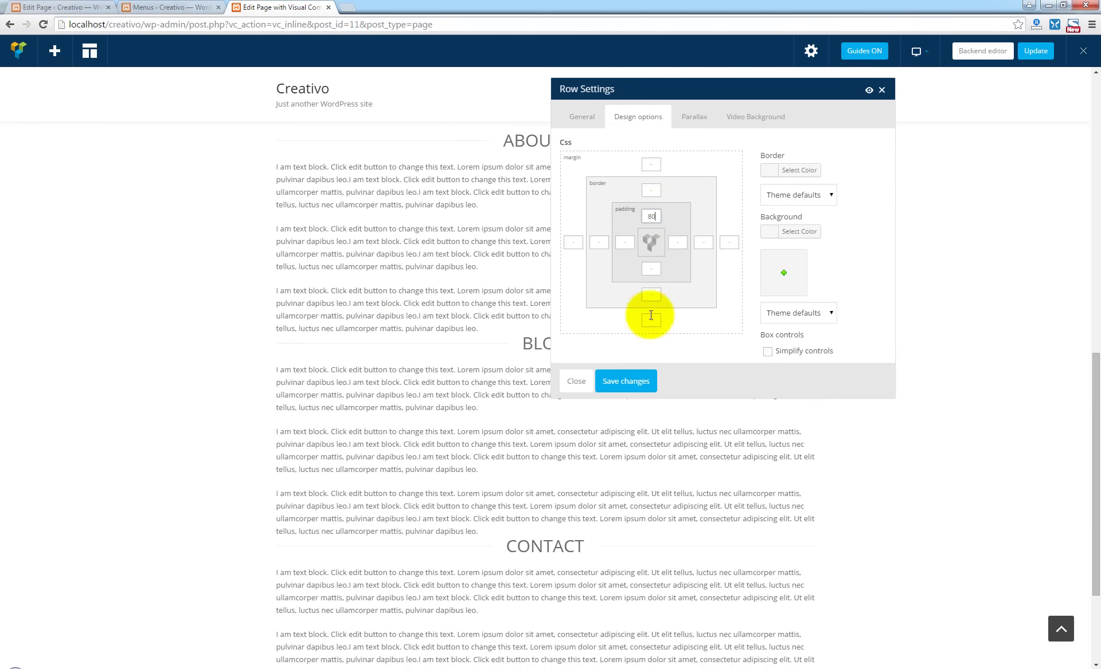
{"action": "left_click", "coordinate": [628, 383]}
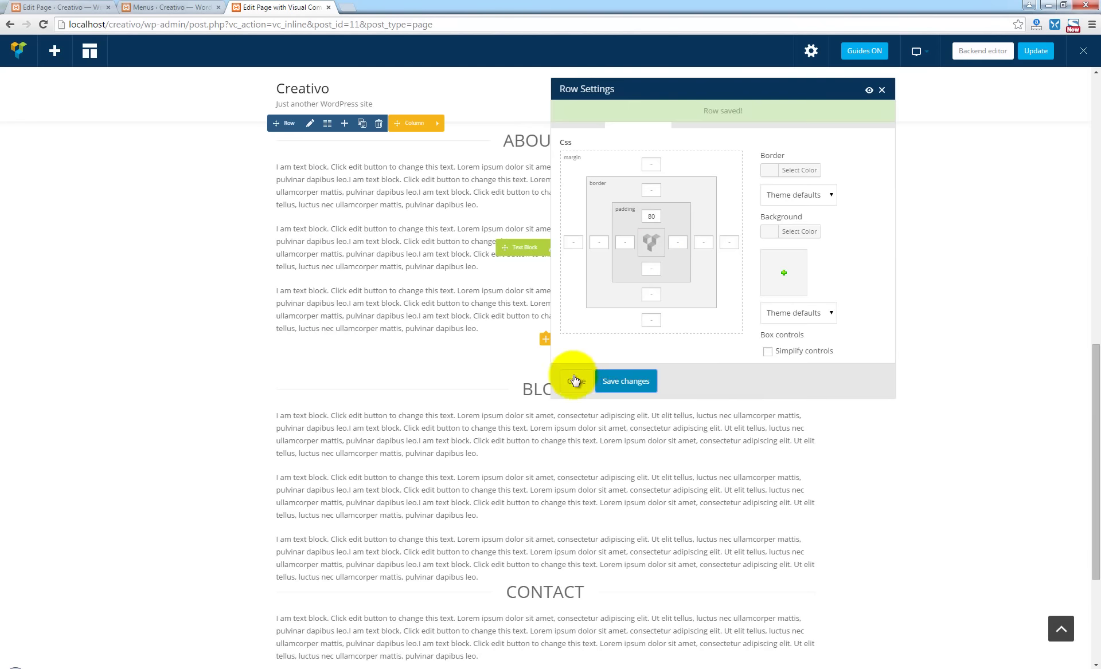
{"action": "left_click", "coordinate": [573, 379]}
{"action": "scroll", "coordinate": [742, 497], "scroll_direction": "down", "scroll_amount": 2}
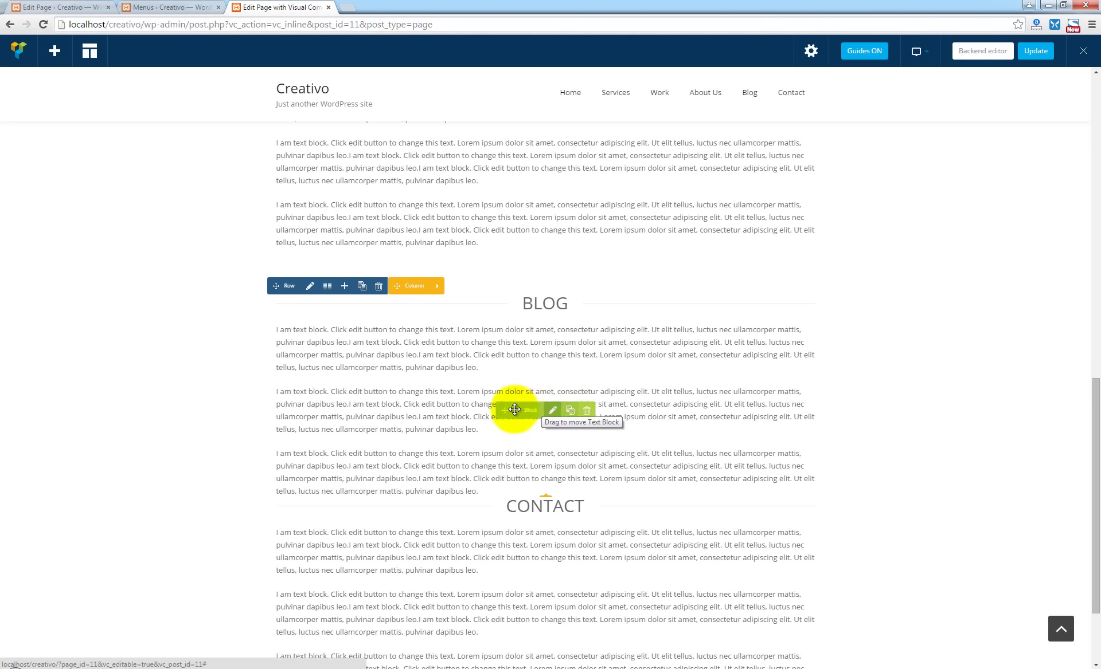
{"action": "left_click", "coordinate": [571, 410]}
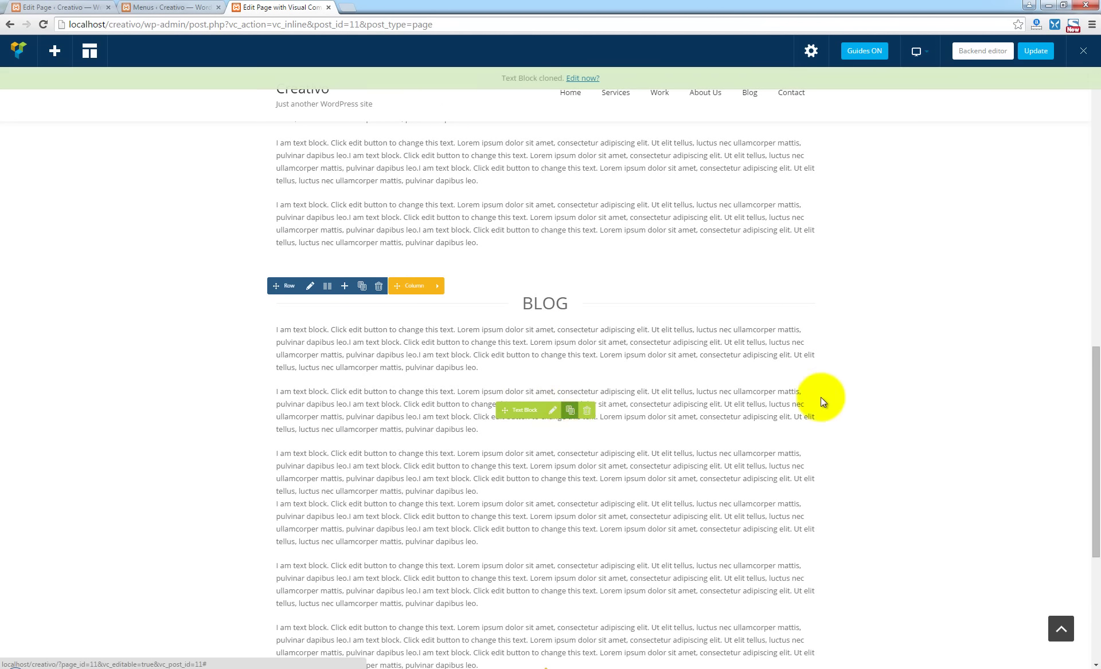
- Set the Contact row's top padding to 80 in its design options, save the row and close its settings
{"action": "scroll", "coordinate": [860, 397], "scroll_direction": "down", "scroll_amount": 3}
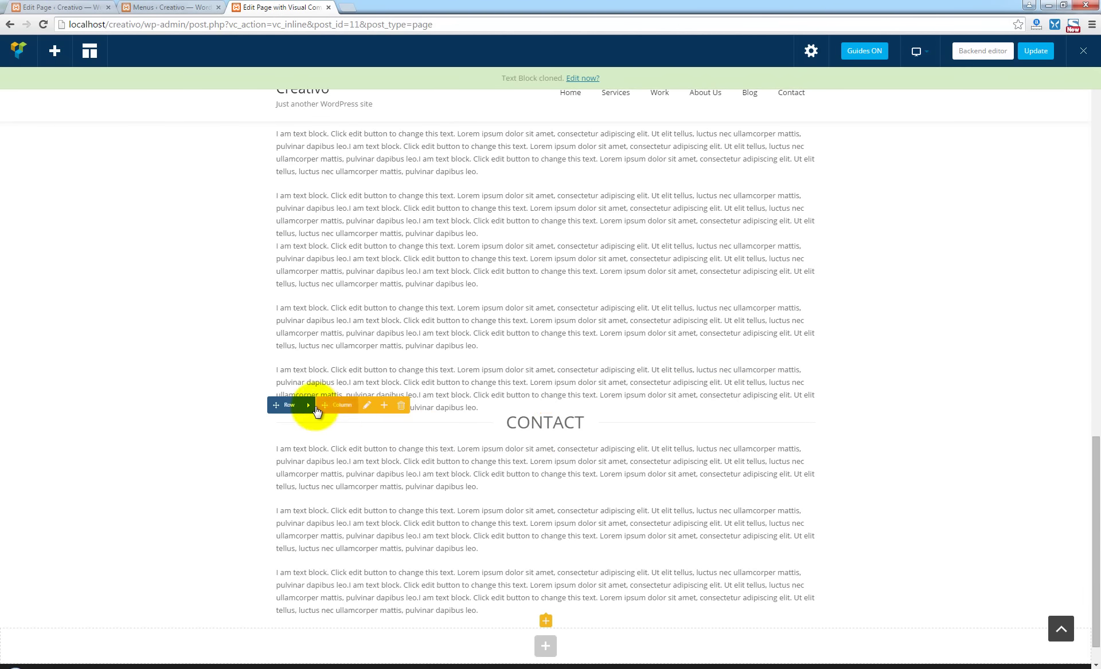
{"action": "left_click", "coordinate": [311, 408]}
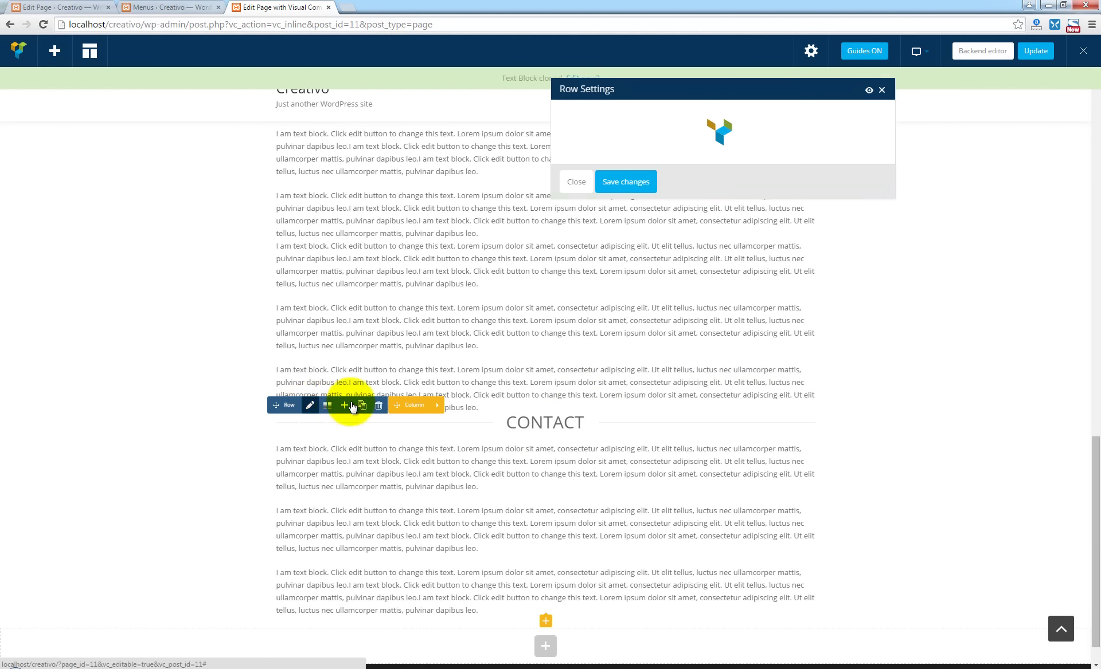
{"action": "left_click", "coordinate": [656, 118]}
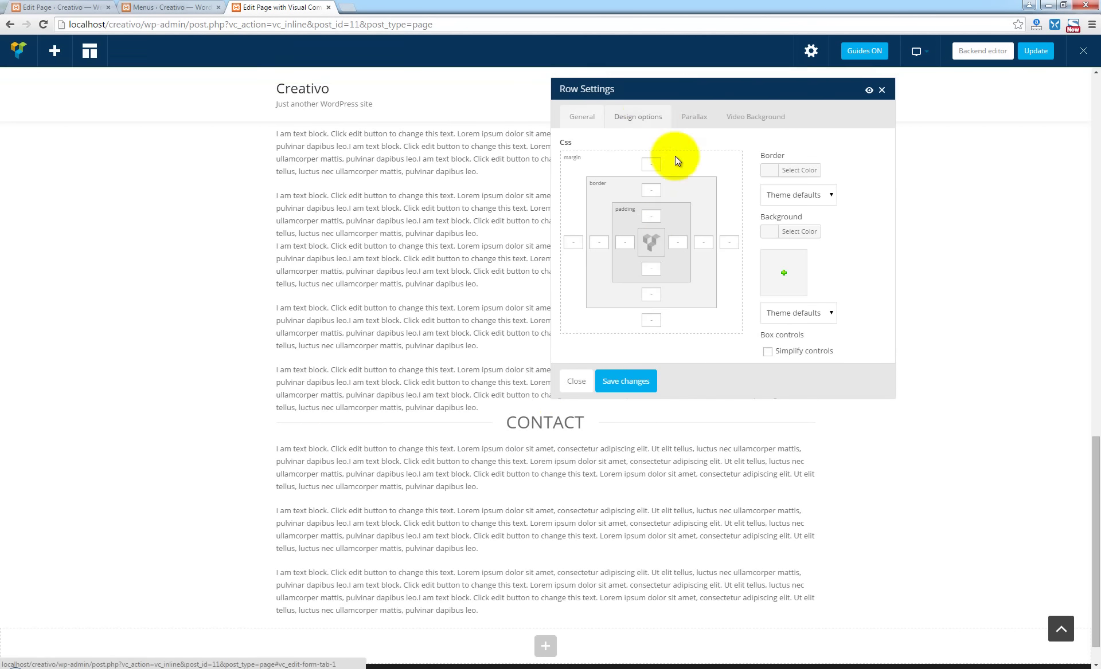
{"action": "left_click", "coordinate": [650, 216]}
{"action": "type", "text": "80"}
{"action": "left_click", "coordinate": [657, 387]}
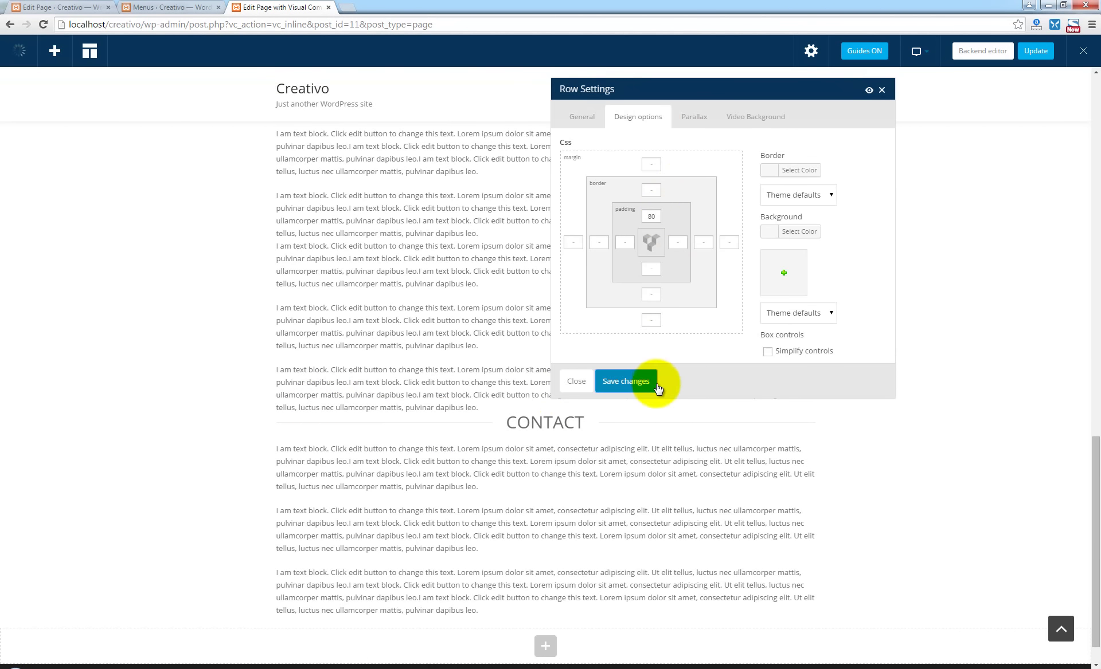
{"action": "left_click", "coordinate": [576, 381]}
- Duplicate the Contact section's text block twice and save the page, exiting the frontend editor to the live page
{"action": "scroll", "coordinate": [831, 396], "scroll_direction": "down", "scroll_amount": 2}
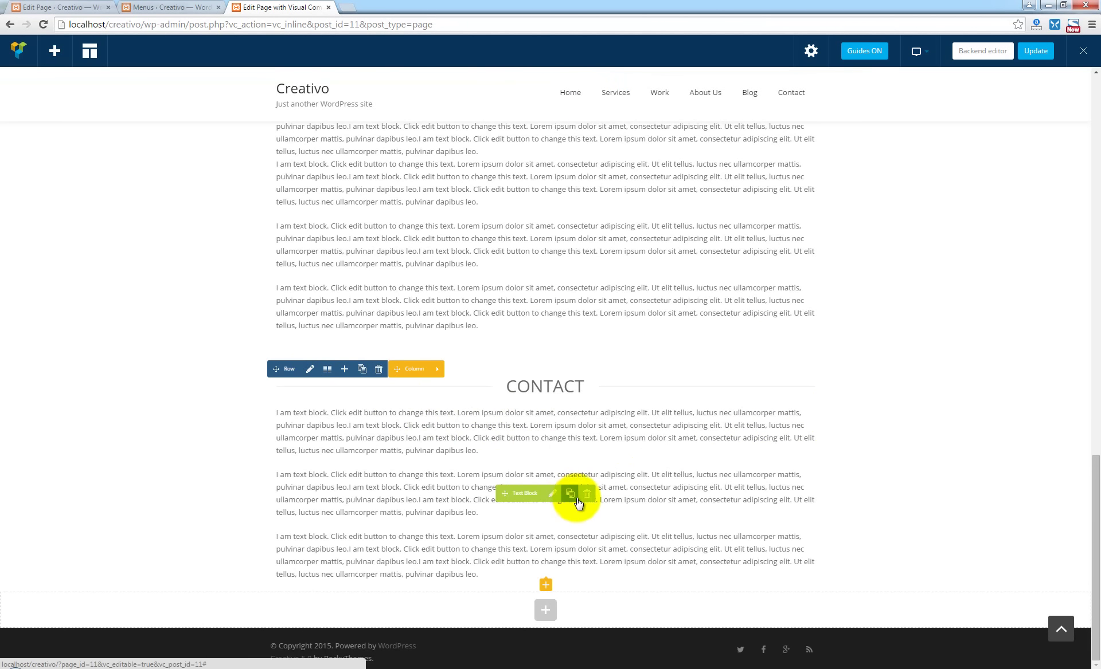
{"action": "left_click", "coordinate": [568, 495]}
{"action": "scroll", "coordinate": [694, 450], "scroll_direction": "down", "scroll_amount": 3}
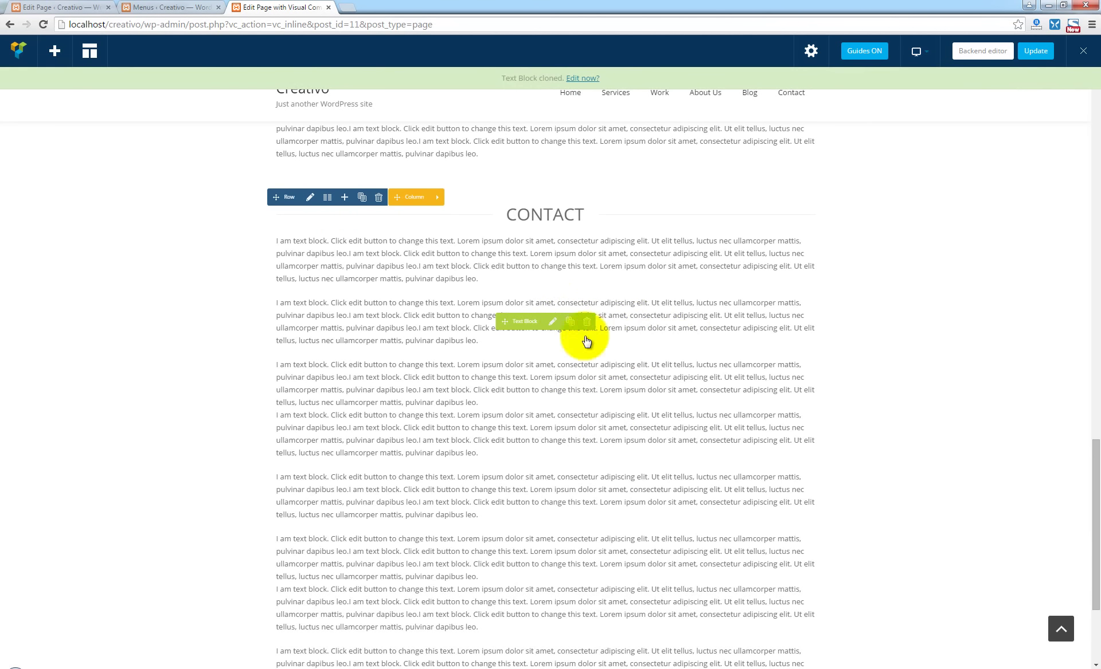
{"action": "scroll", "coordinate": [923, 266], "scroll_direction": "up", "scroll_amount": 5}
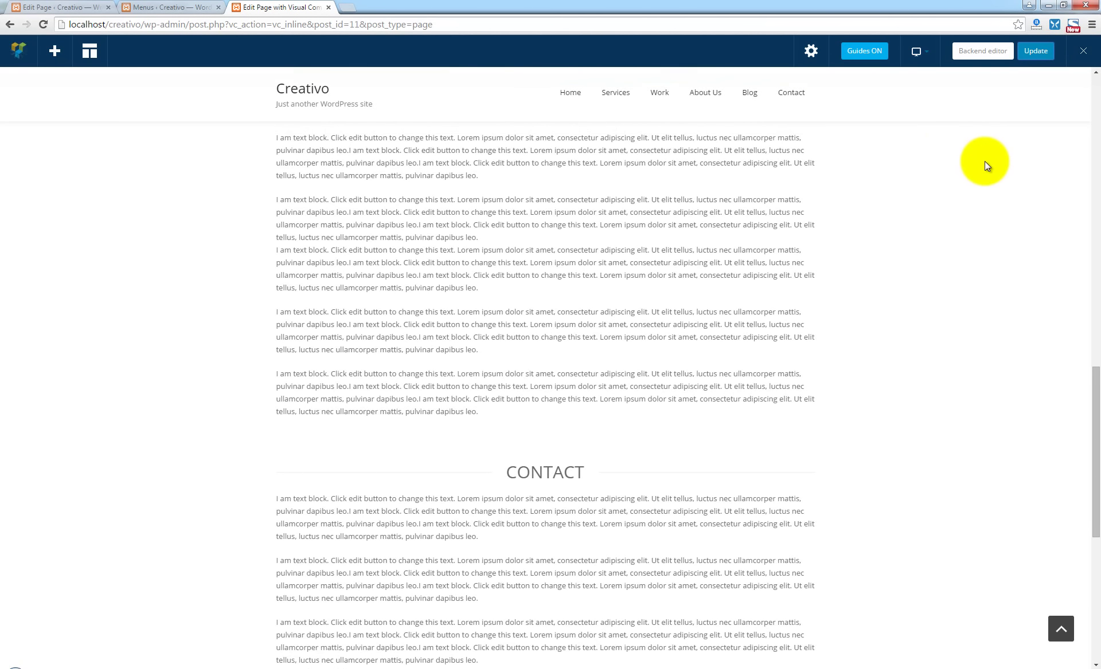
{"action": "left_click", "coordinate": [1083, 51]}
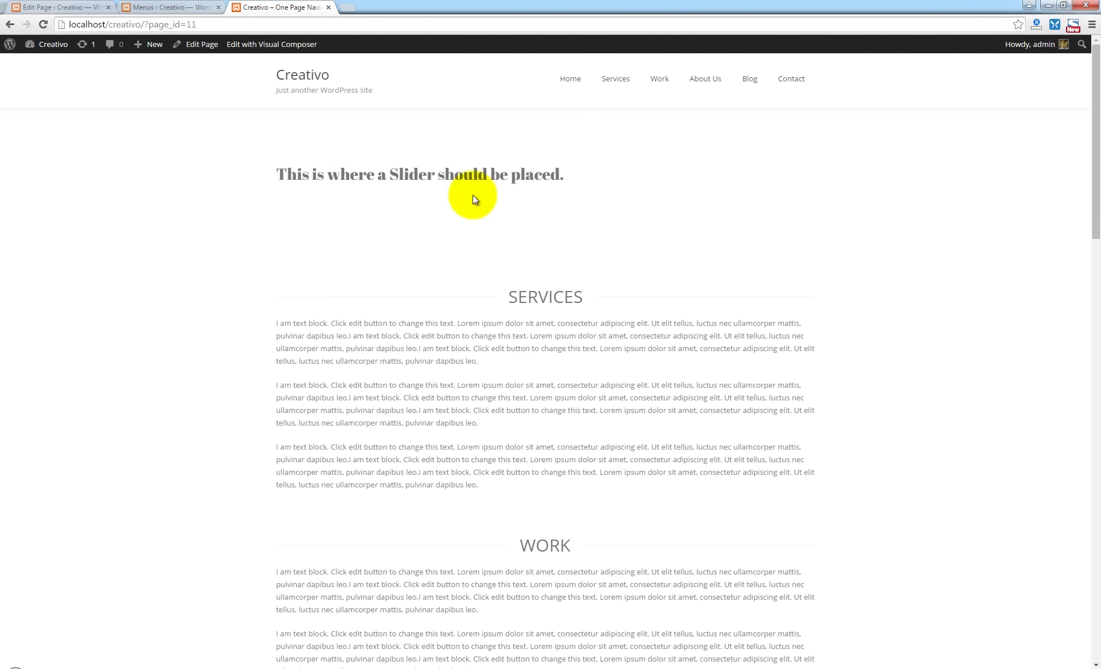
- Test the Services, Work, About Us, Blog, Contact and Home menu links on the live page and check how far the Contact section extends
{"action": "left_click", "coordinate": [617, 80]}
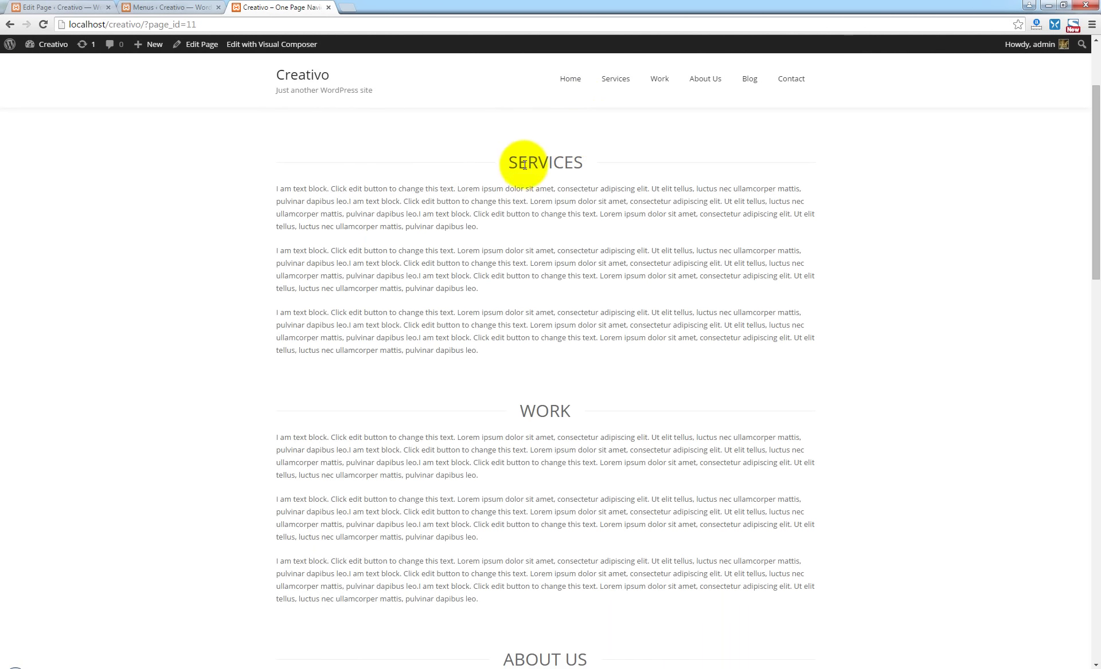
{"action": "left_click", "coordinate": [659, 83]}
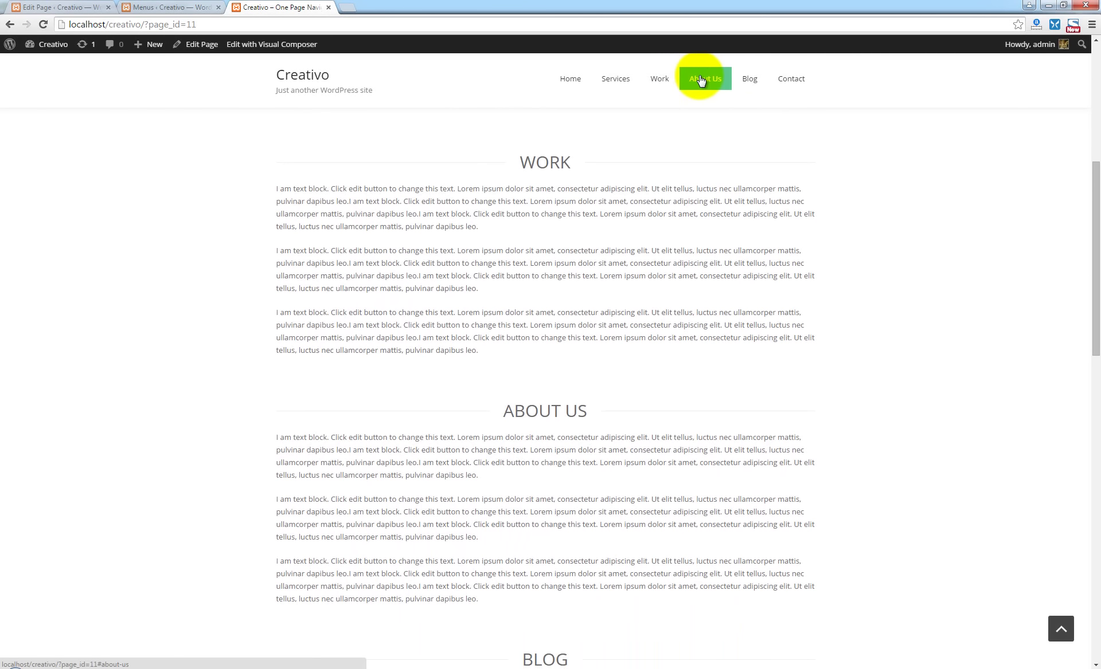
{"action": "left_click", "coordinate": [701, 81]}
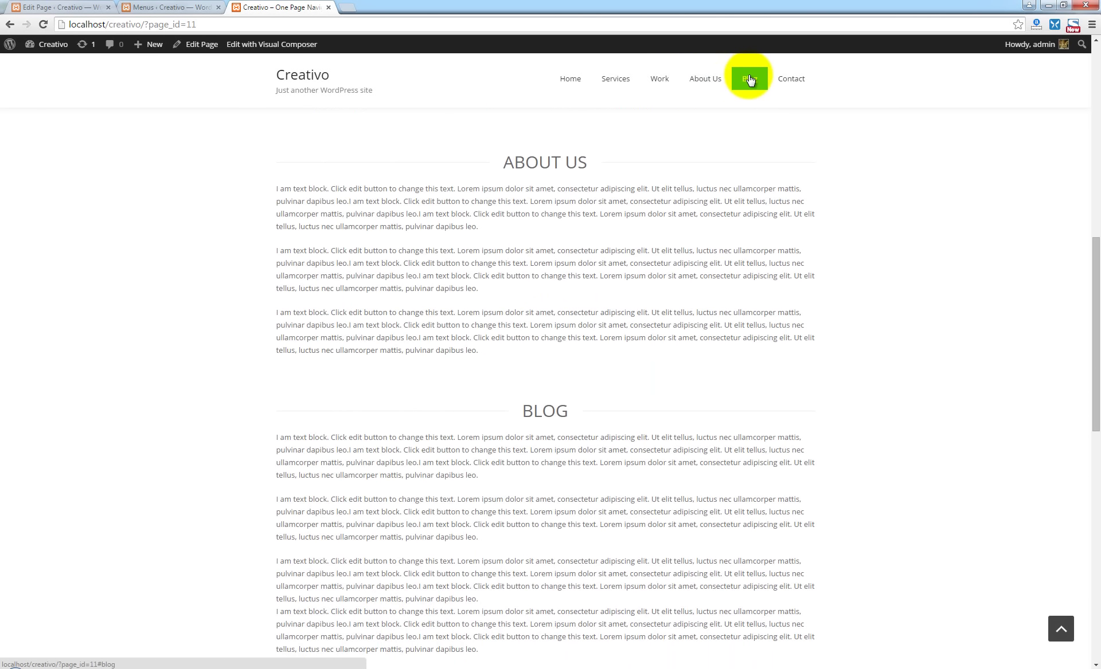
{"action": "left_click", "coordinate": [750, 79]}
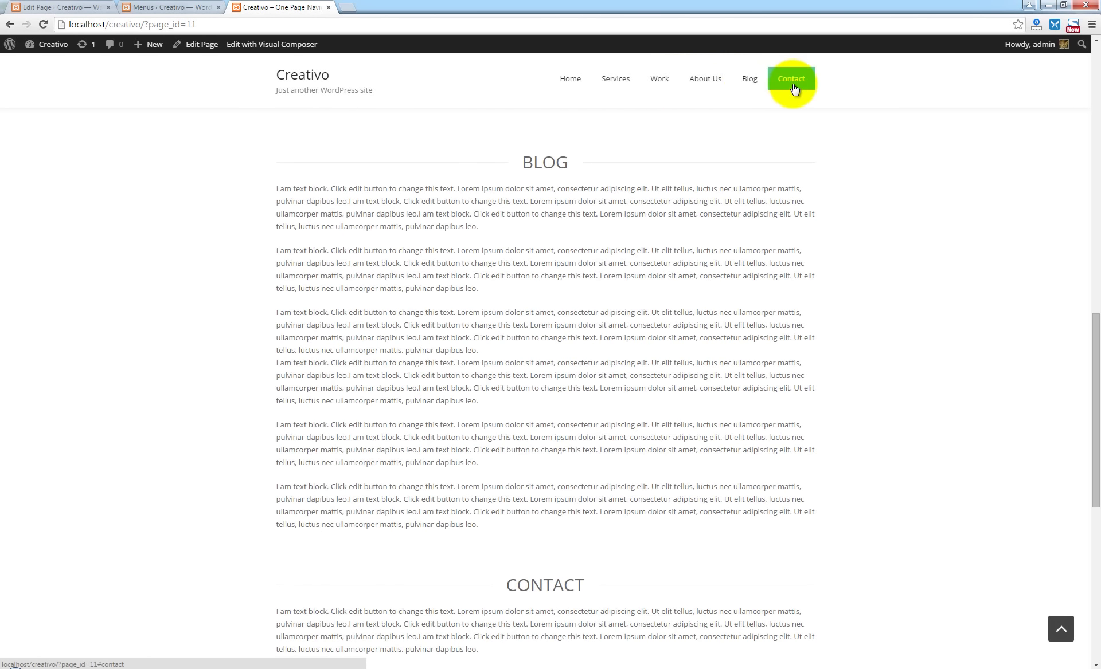
{"action": "left_click", "coordinate": [793, 86]}
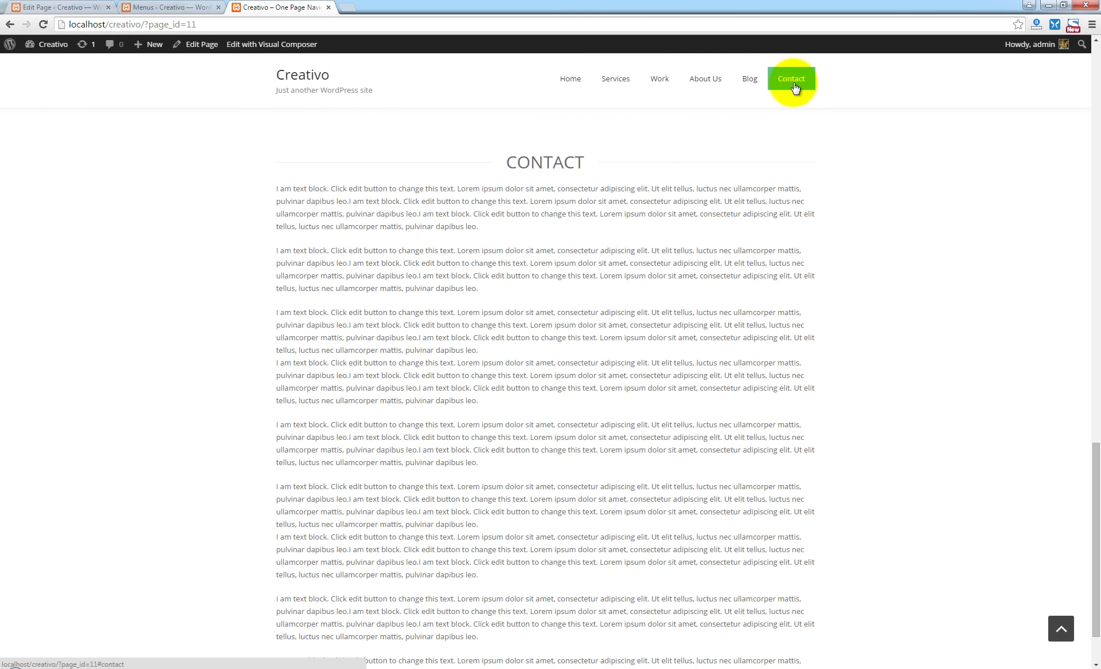
{"action": "scroll", "coordinate": [890, 221], "scroll_direction": "down", "scroll_amount": 2}
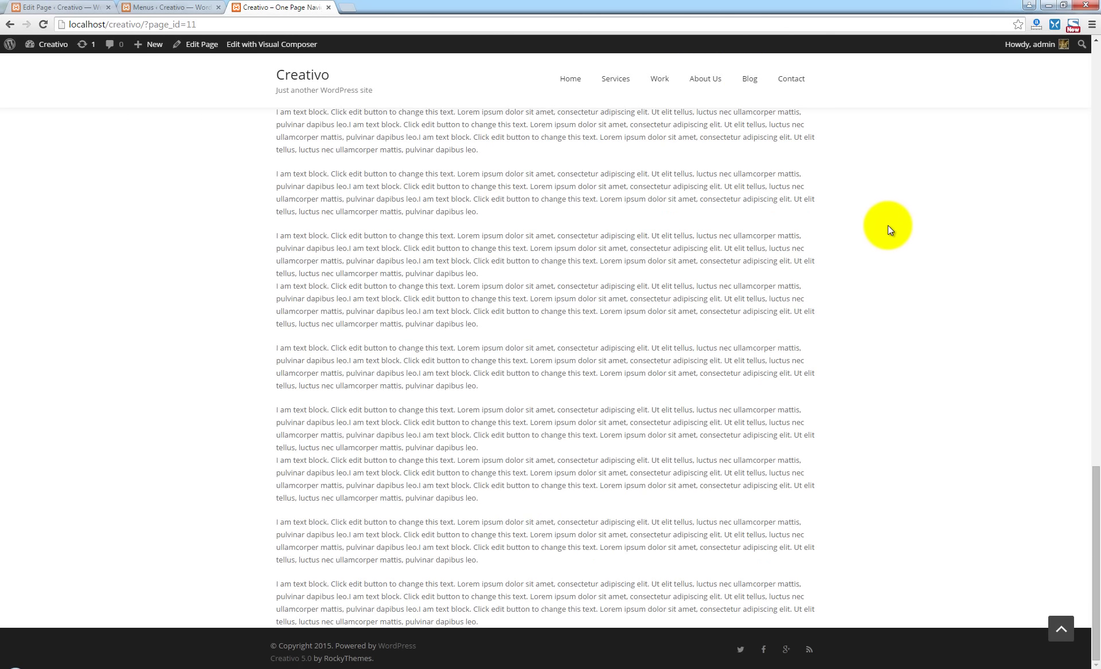
{"action": "scroll", "coordinate": [791, 279], "scroll_direction": "up", "scroll_amount": 2}
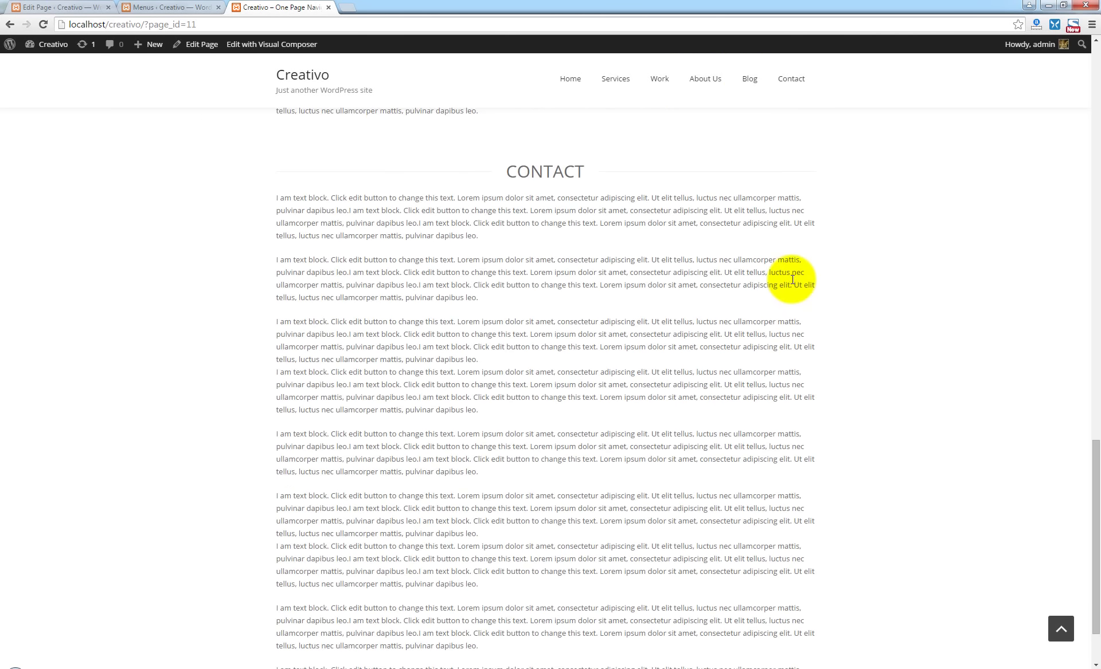
{"action": "scroll", "coordinate": [791, 279], "scroll_direction": "down", "scroll_amount": 1}
{"action": "scroll", "coordinate": [791, 281], "scroll_direction": "up", "scroll_amount": 1}
{"action": "scroll", "coordinate": [791, 281], "scroll_direction": "down", "scroll_amount": 2}
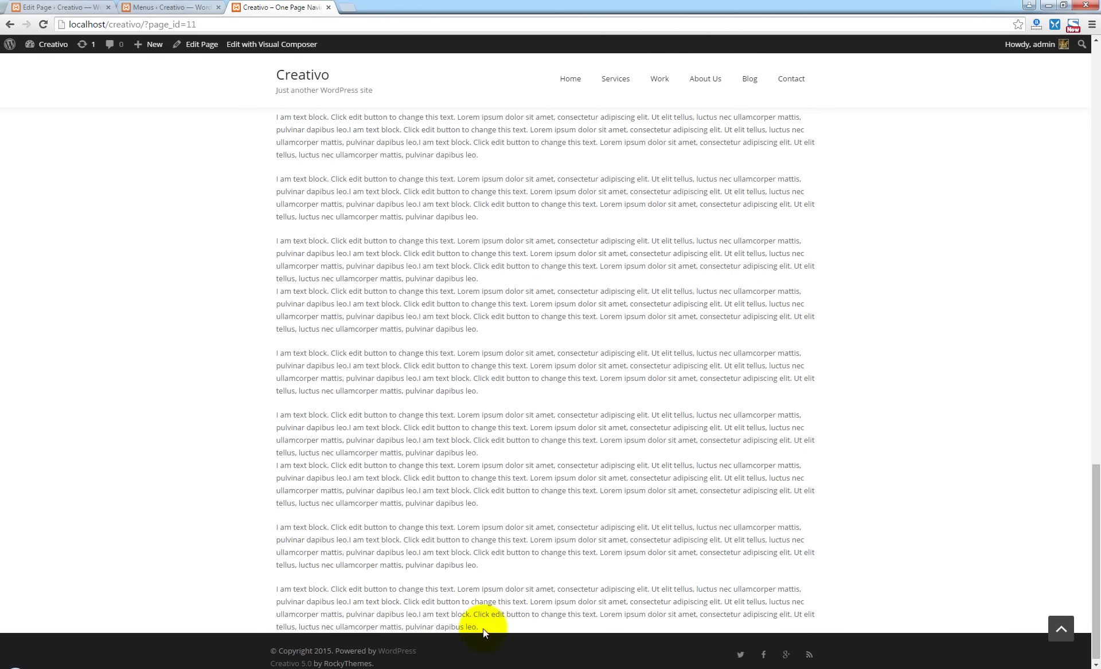
{"action": "scroll", "coordinate": [521, 613], "scroll_direction": "down", "scroll_amount": 1}
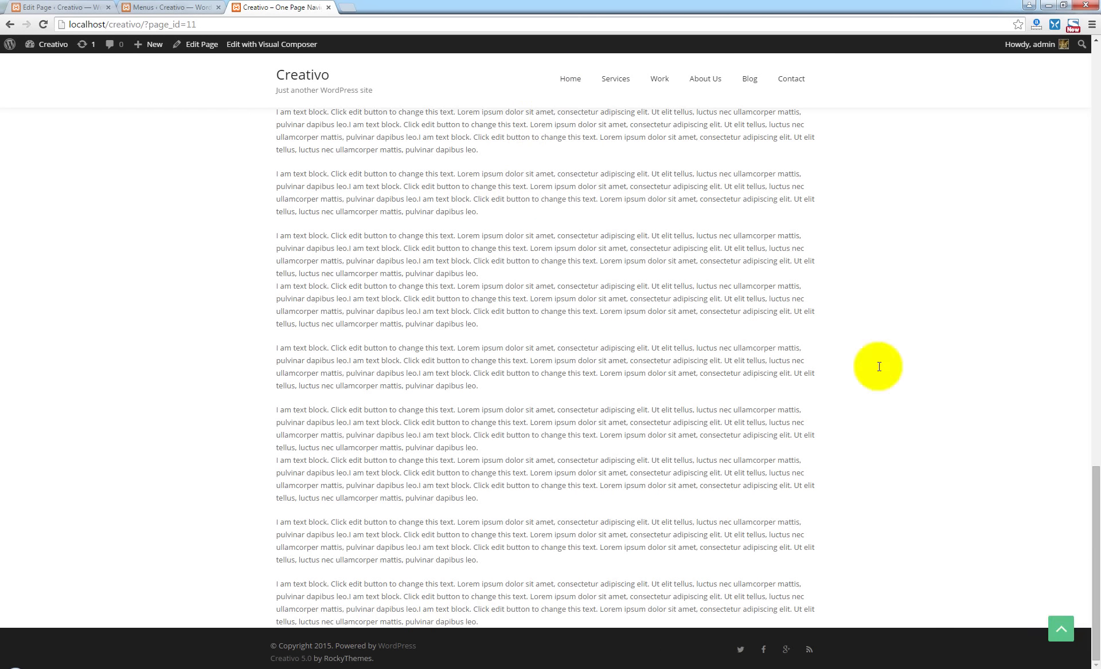
{"action": "left_click", "coordinate": [569, 84]}
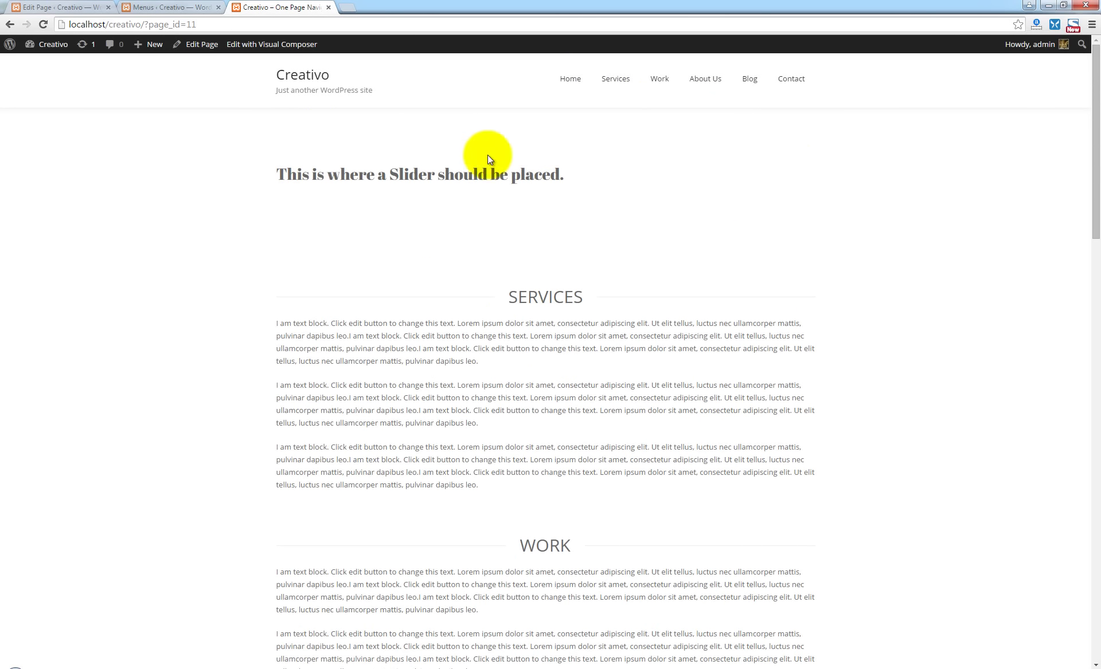
- Add a custom link with the URL #section5 and the link text "Section after Contact" to the One Page Navigation menu
{"action": "left_click", "coordinate": [73, 5]}
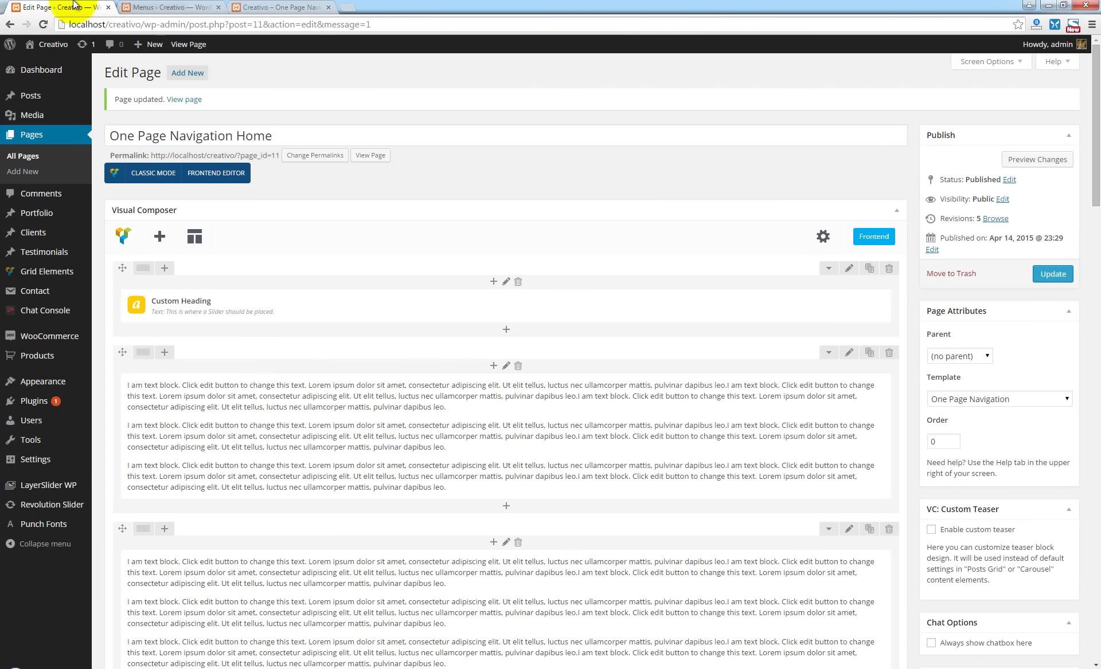
{"action": "left_click", "coordinate": [285, 7]}
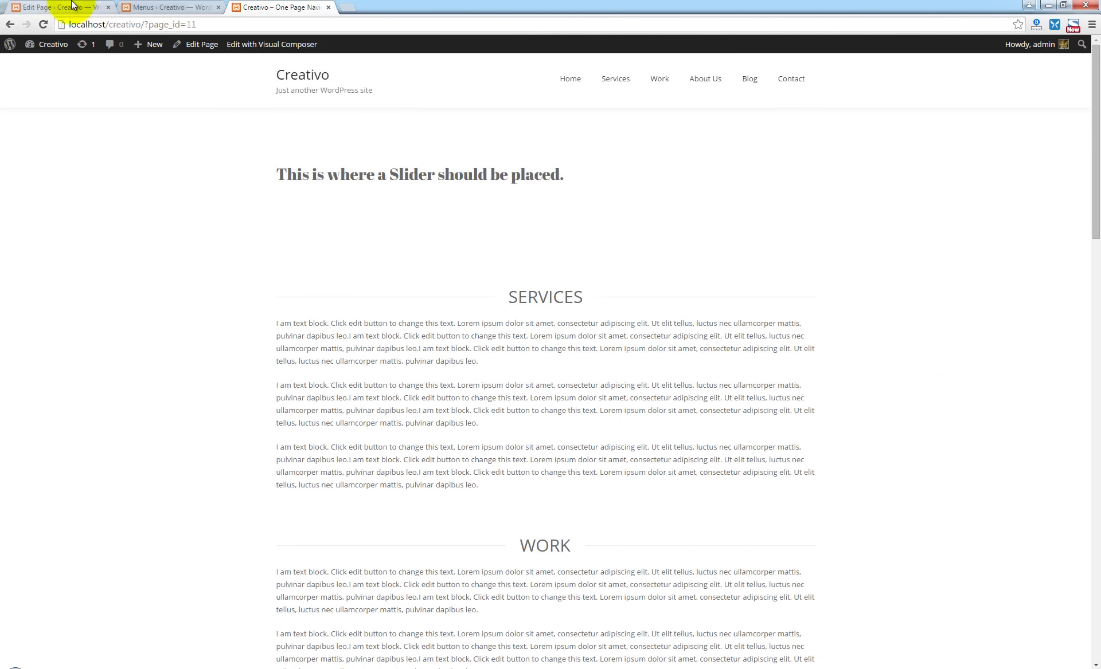
{"action": "left_click", "coordinate": [18, 7]}
{"action": "left_click", "coordinate": [139, 8]}
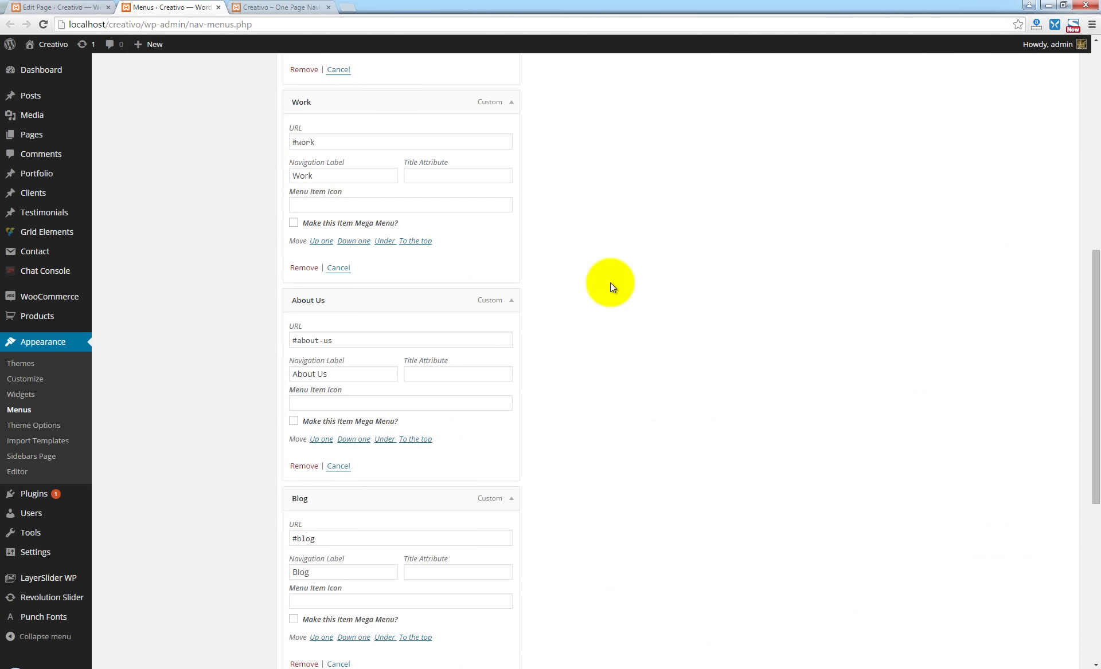
{"action": "scroll", "coordinate": [648, 280], "scroll_direction": "up", "scroll_amount": 3}
{"action": "scroll", "coordinate": [649, 279], "scroll_direction": "up", "scroll_amount": 5}
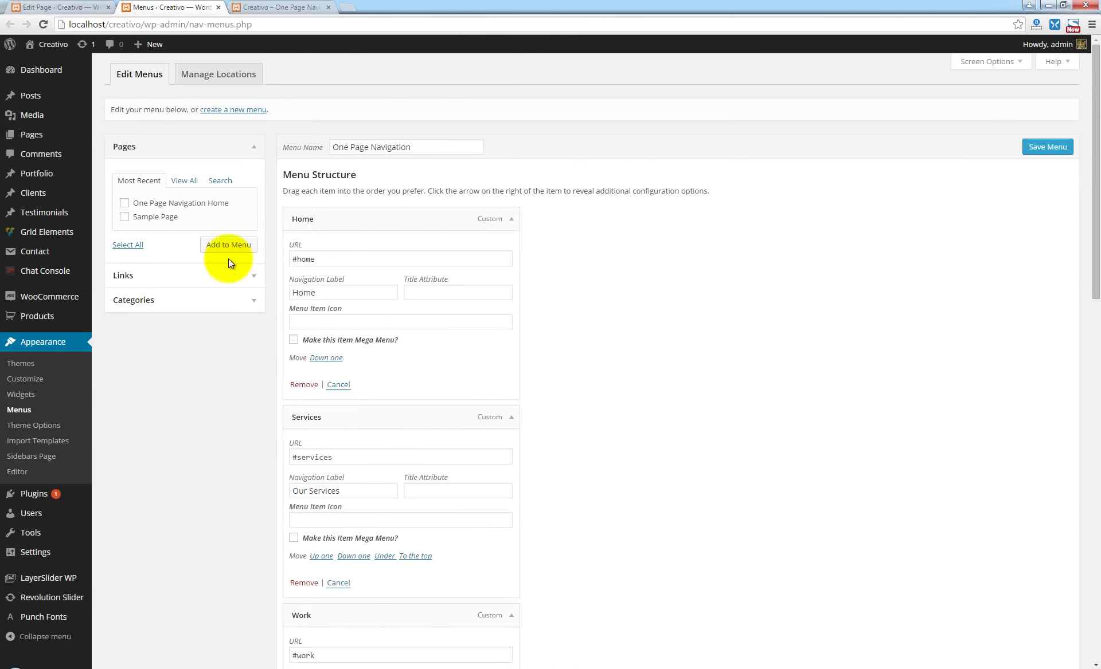
{"action": "left_click", "coordinate": [253, 276]}
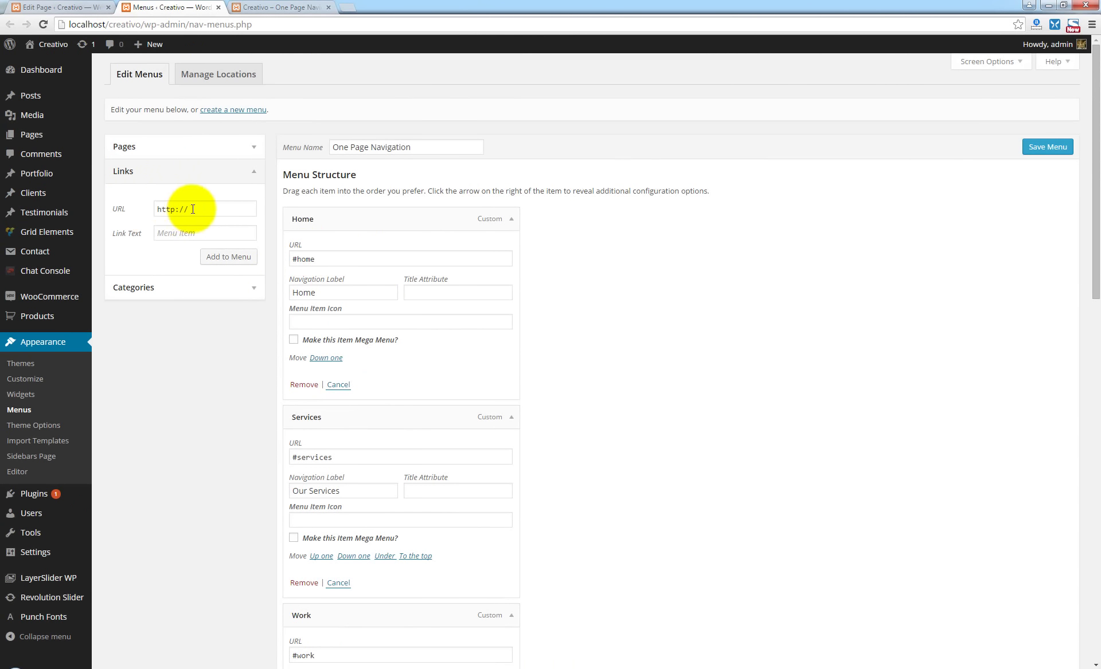
{"action": "left_click_drag", "start_coordinate": [192, 210], "coordinate": [128, 210]}
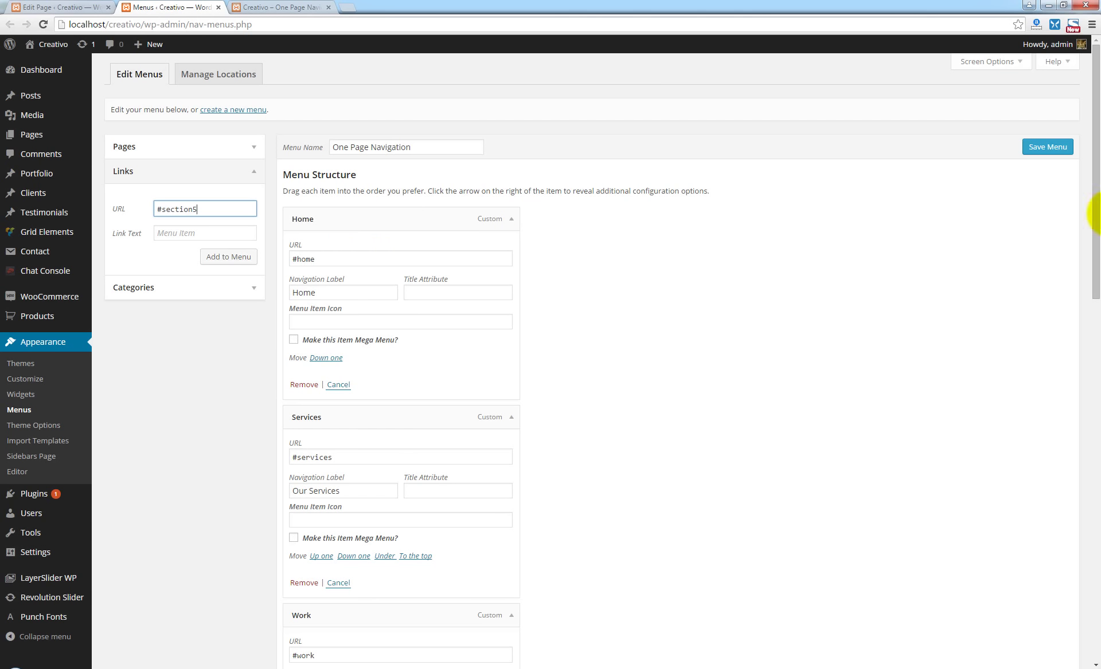
{"action": "left_click", "coordinate": [176, 234]}
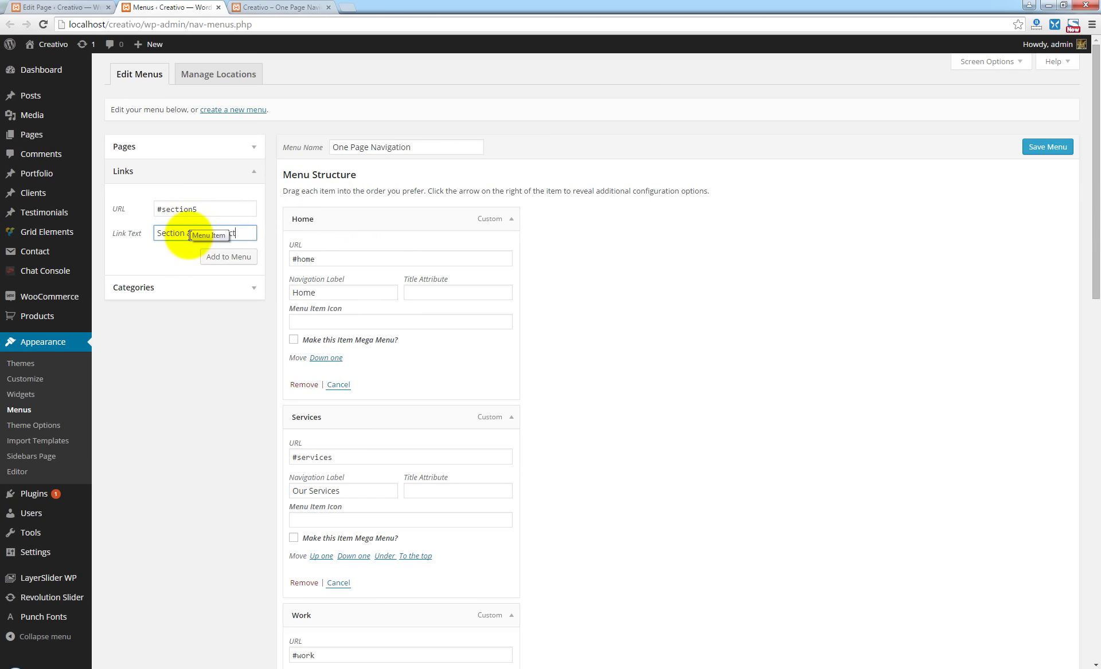
{"action": "left_click", "coordinate": [305, 6]}
{"action": "left_click", "coordinate": [175, 7]}
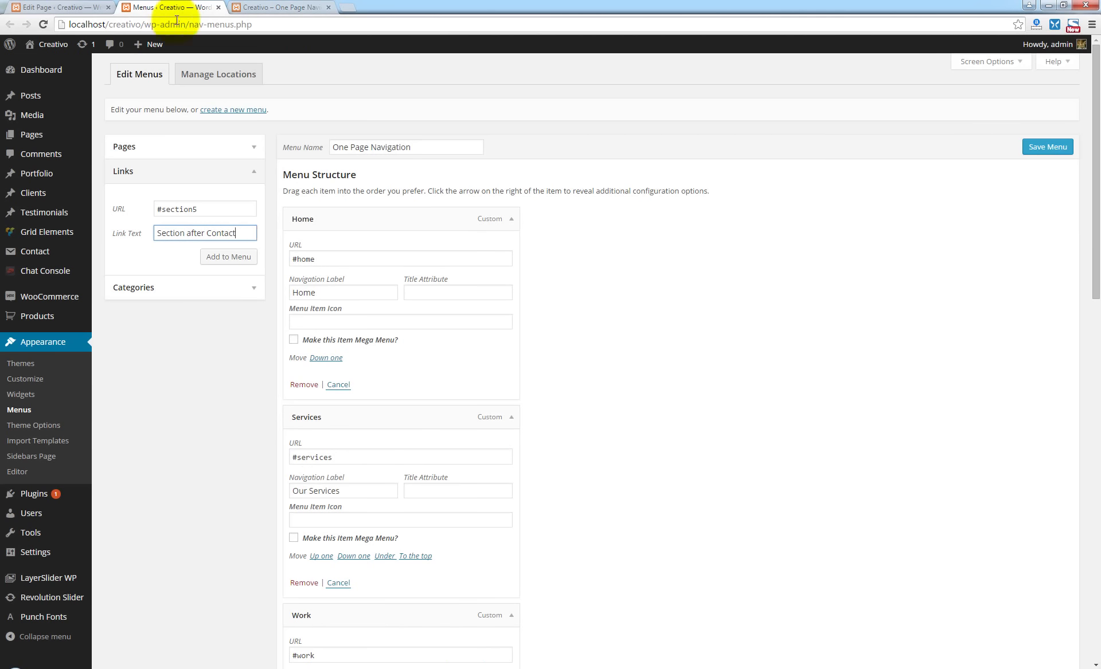
{"action": "left_click", "coordinate": [224, 259]}
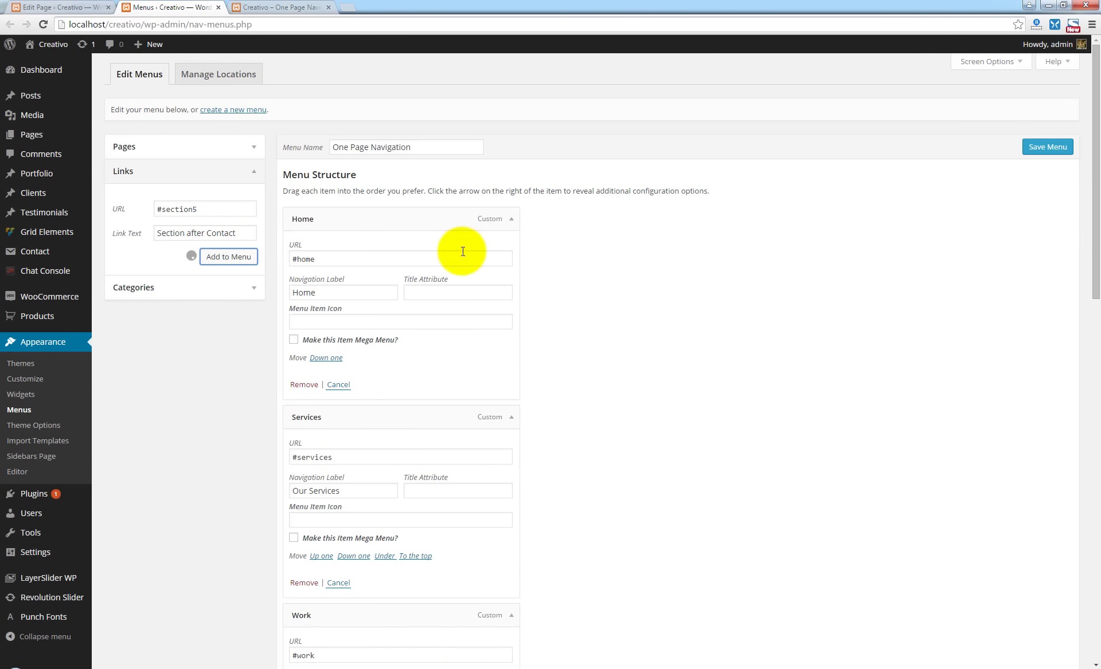
- Expand the new Section after Contact menu item, save the menu and reload the live page
{"action": "left_click_drag", "start_coordinate": [1098, 295], "coordinate": [1092, 657]}
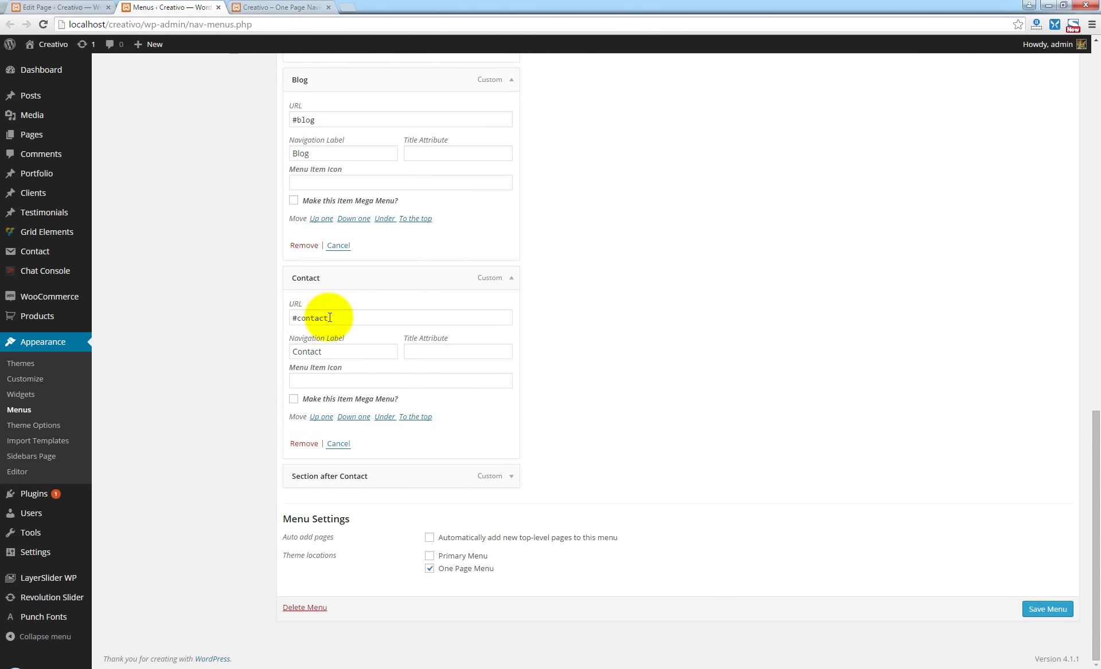
{"action": "left_click", "coordinate": [507, 480]}
{"action": "scroll", "coordinate": [508, 487], "scroll_direction": "down", "scroll_amount": 3}
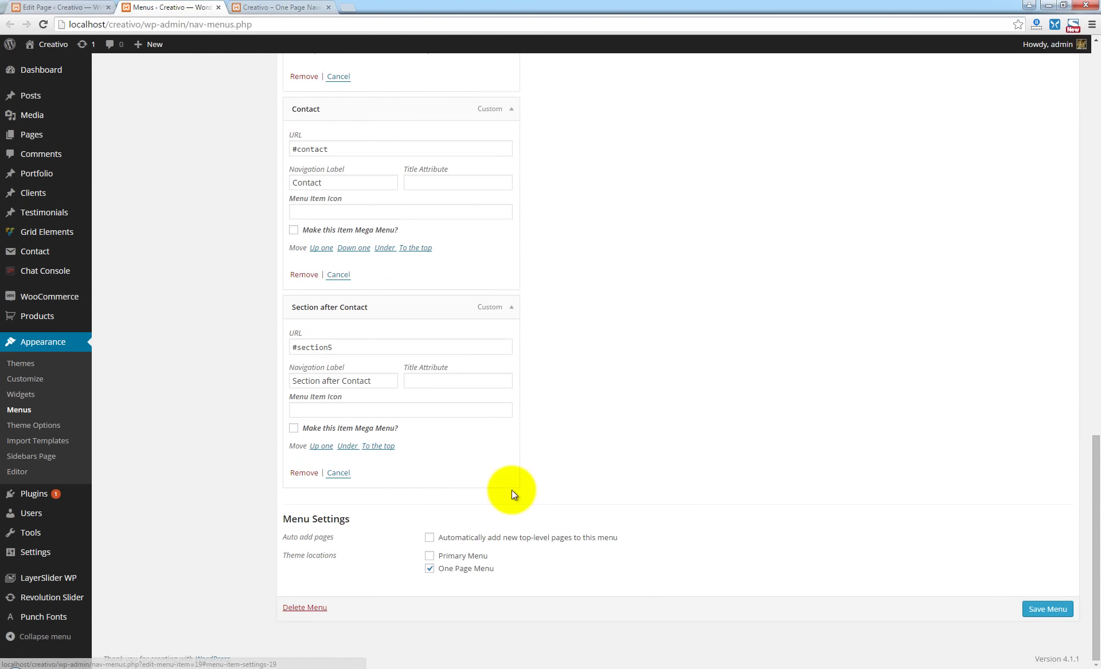
{"action": "left_click", "coordinate": [1048, 610]}
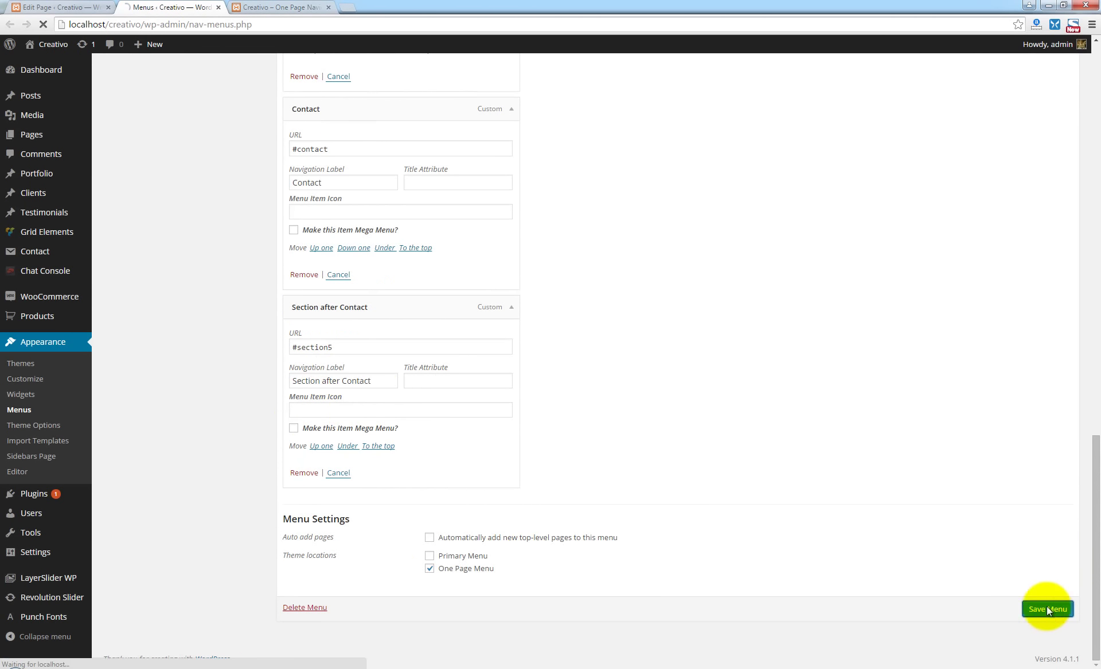
{"action": "left_click", "coordinate": [297, 8]}
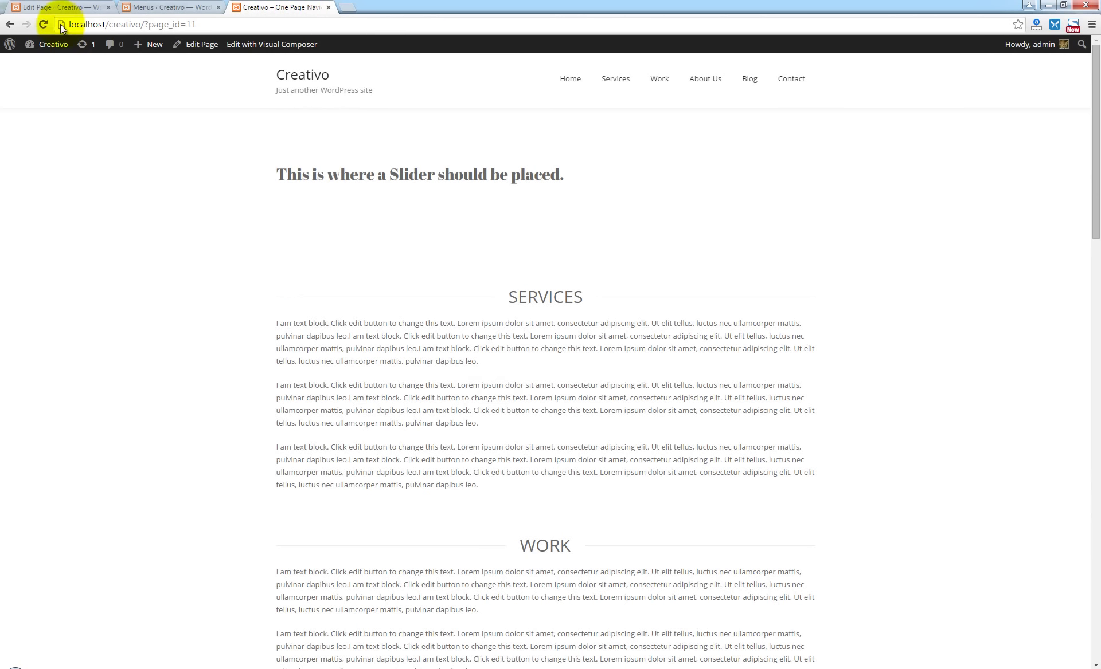
{"action": "key", "text": "F5"}
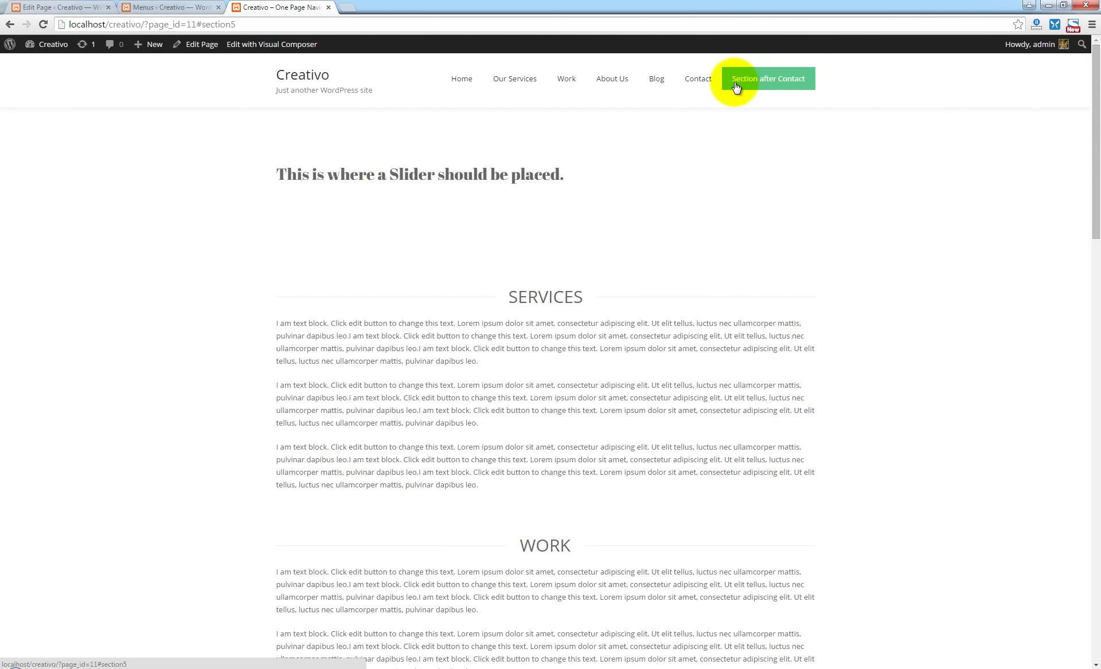
- Expand the Section after Contact menu item and select the anchor name section5 in its URL
{"action": "left_click", "coordinate": [210, 8]}
{"action": "left_click", "coordinate": [511, 419]}
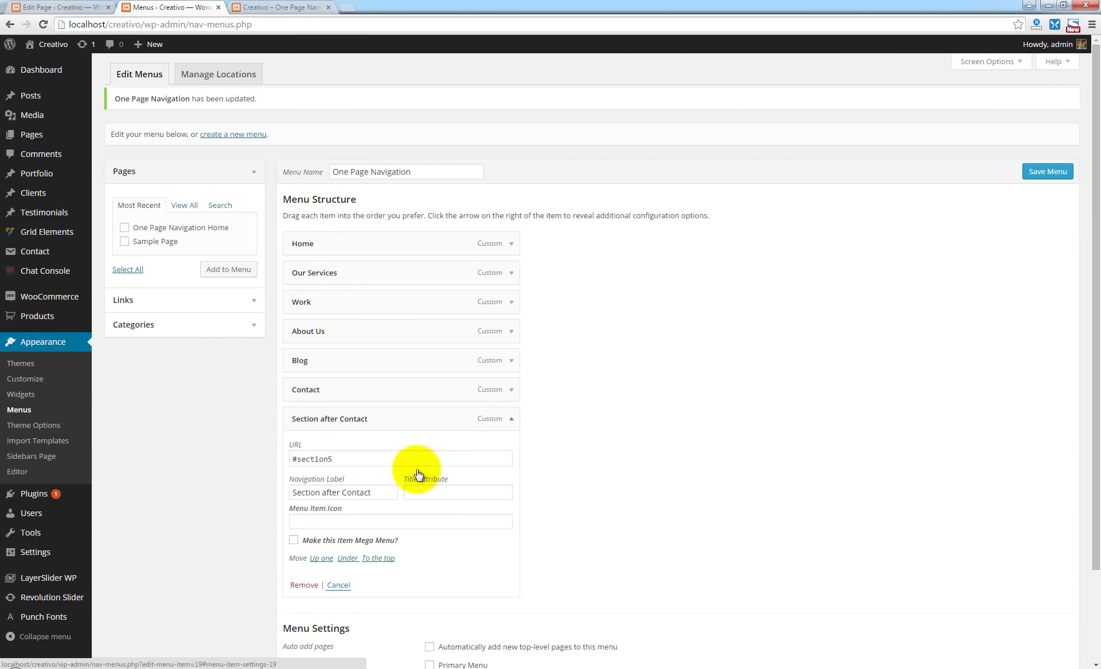
{"action": "left_click", "coordinate": [321, 459]}
{"action": "left_click_drag", "start_coordinate": [297, 459], "coordinate": [354, 459]}
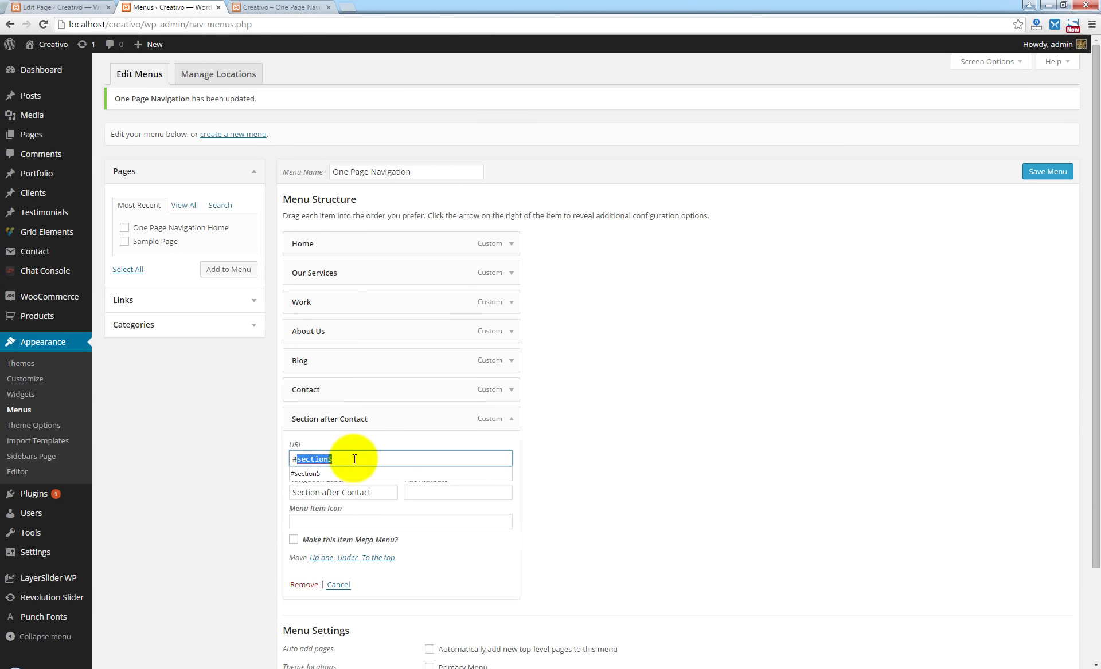
- Open the One Page Navigation Home page in the Visual Composer frontend editor
{"action": "left_click", "coordinate": [64, 8]}
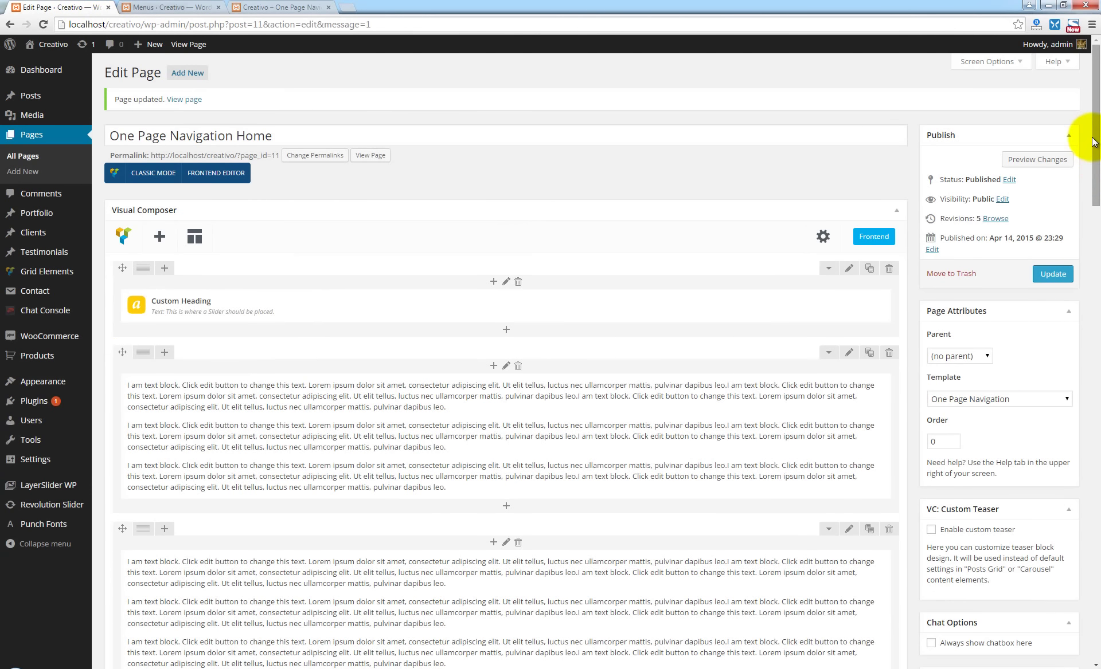
{"action": "scroll", "coordinate": [1092, 142], "scroll_direction": "down", "scroll_amount": 1}
{"action": "scroll", "coordinate": [1088, 135], "scroll_direction": "up", "scroll_amount": 1}
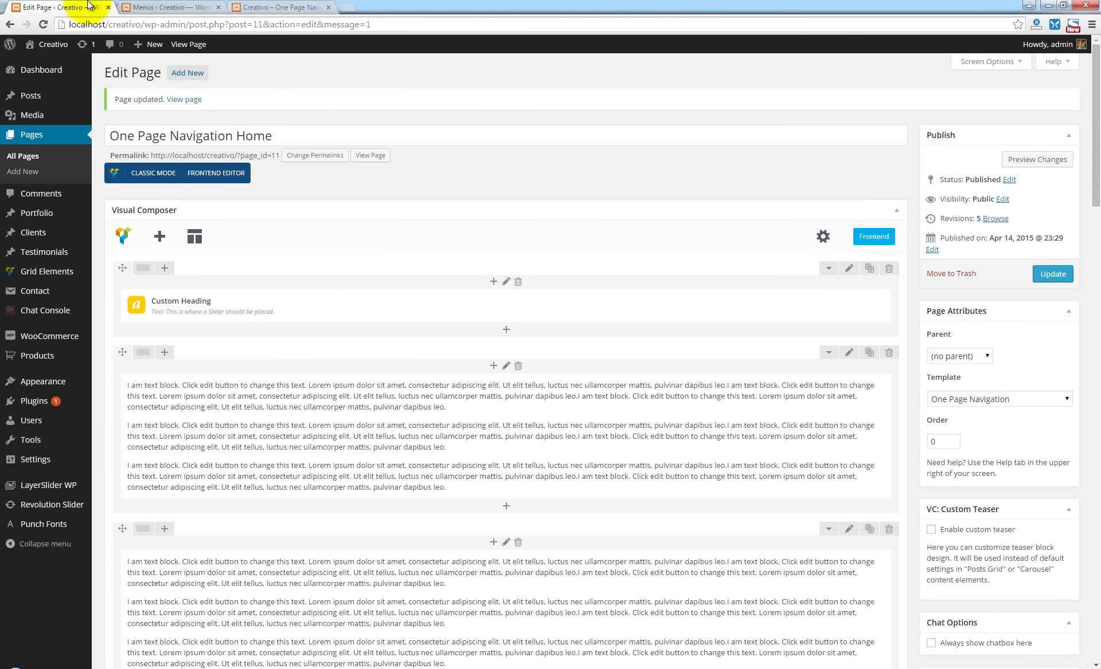
{"action": "scroll", "coordinate": [1088, 179], "scroll_direction": "down", "scroll_amount": 3}
{"action": "scroll", "coordinate": [1088, 178], "scroll_direction": "up", "scroll_amount": 3}
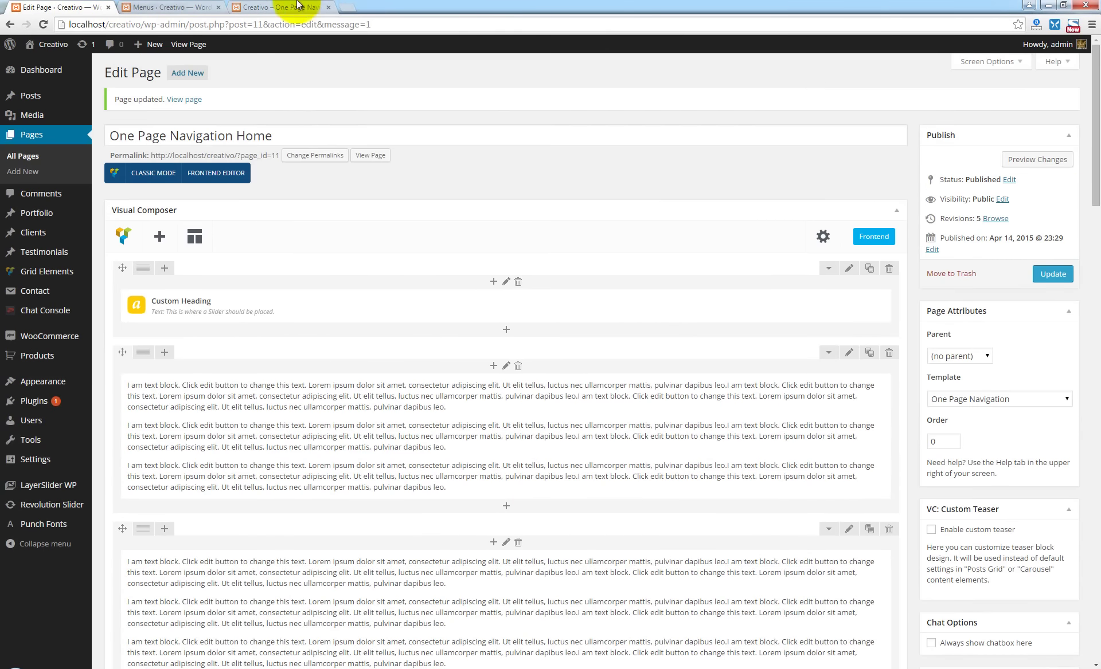
{"action": "left_click", "coordinate": [297, 7]}
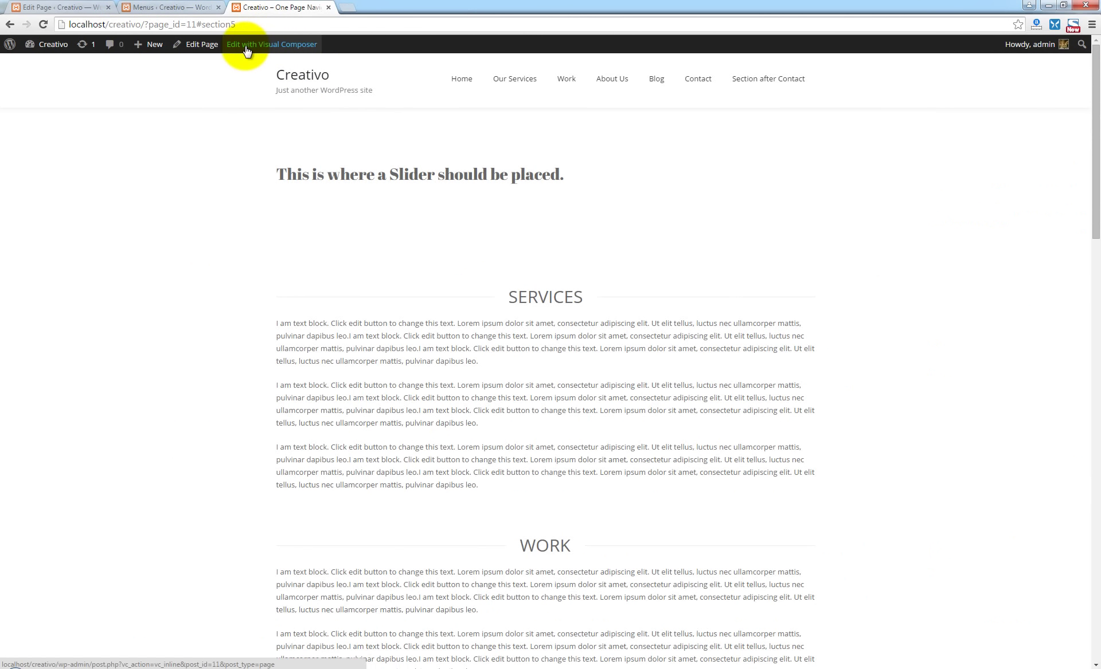
{"action": "left_click", "coordinate": [252, 46]}
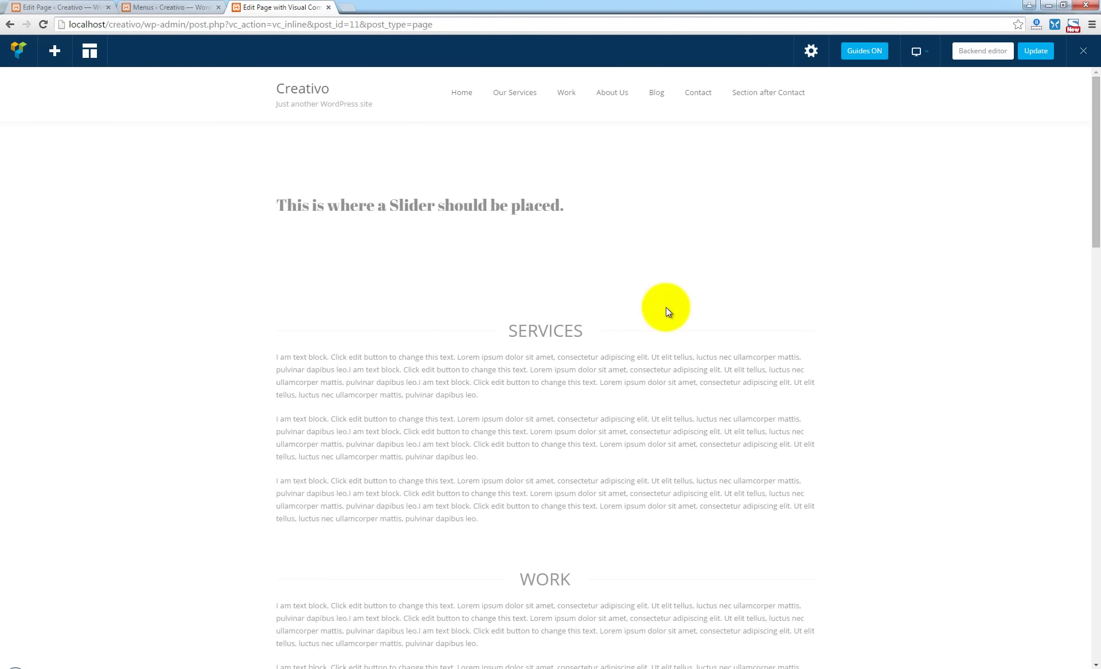
- Clone the Work section's row, including its title and text block
{"action": "scroll", "coordinate": [876, 424], "scroll_direction": "down", "scroll_amount": 15}
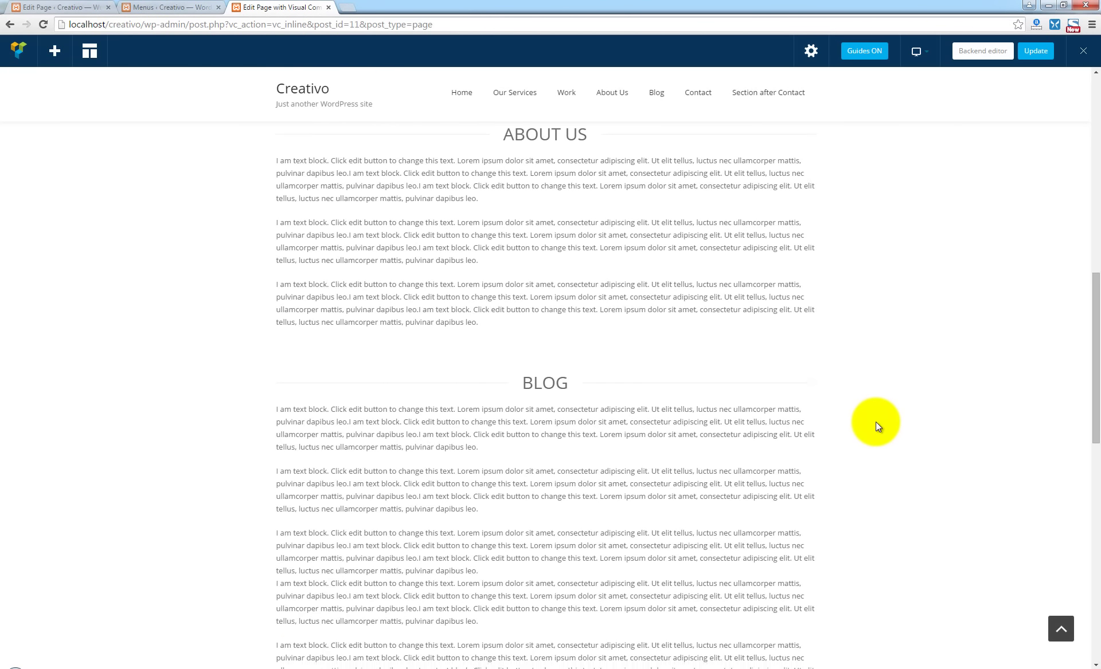
{"action": "scroll", "coordinate": [875, 431], "scroll_direction": "down", "scroll_amount": 15}
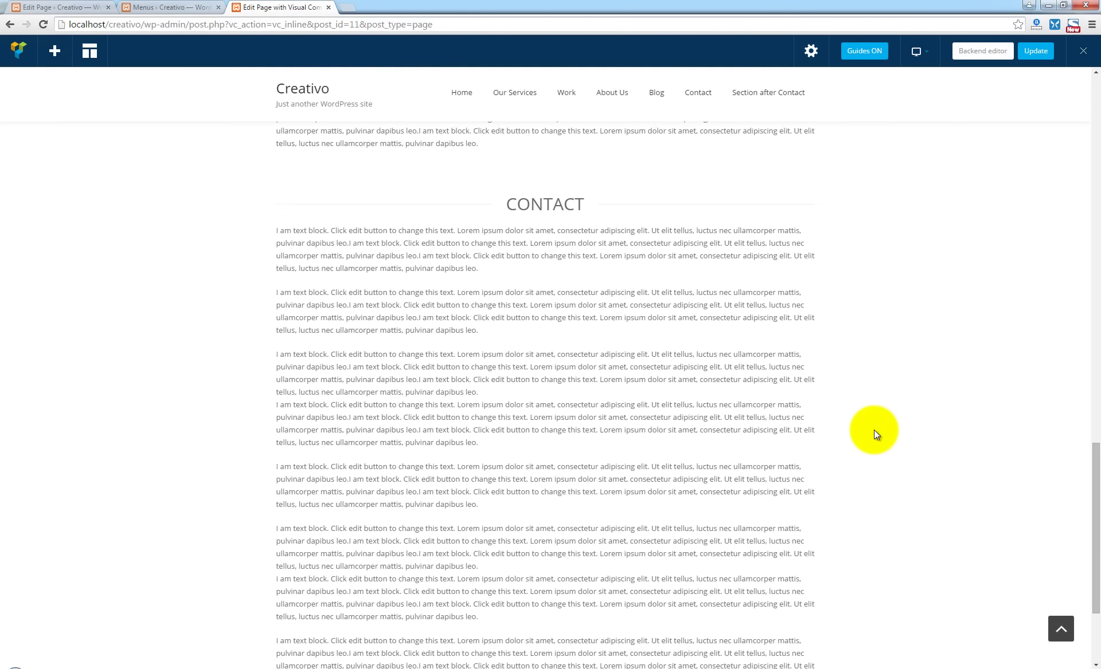
{"action": "scroll", "coordinate": [873, 430], "scroll_direction": "up", "scroll_amount": 5}
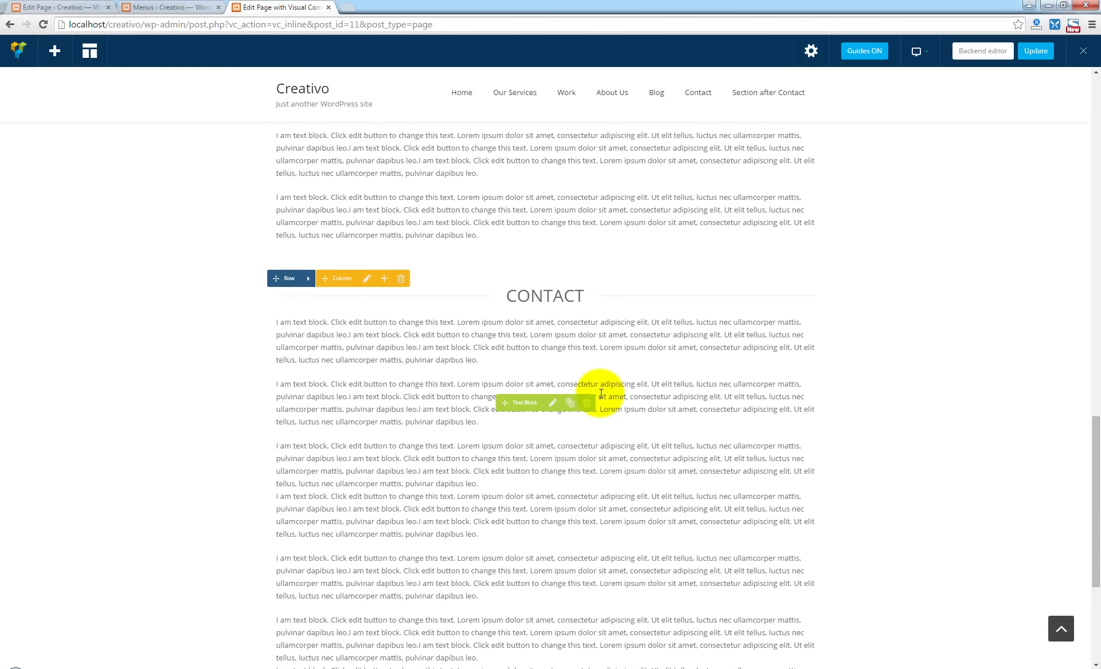
{"action": "mouse_move", "coordinate": [308, 278]}
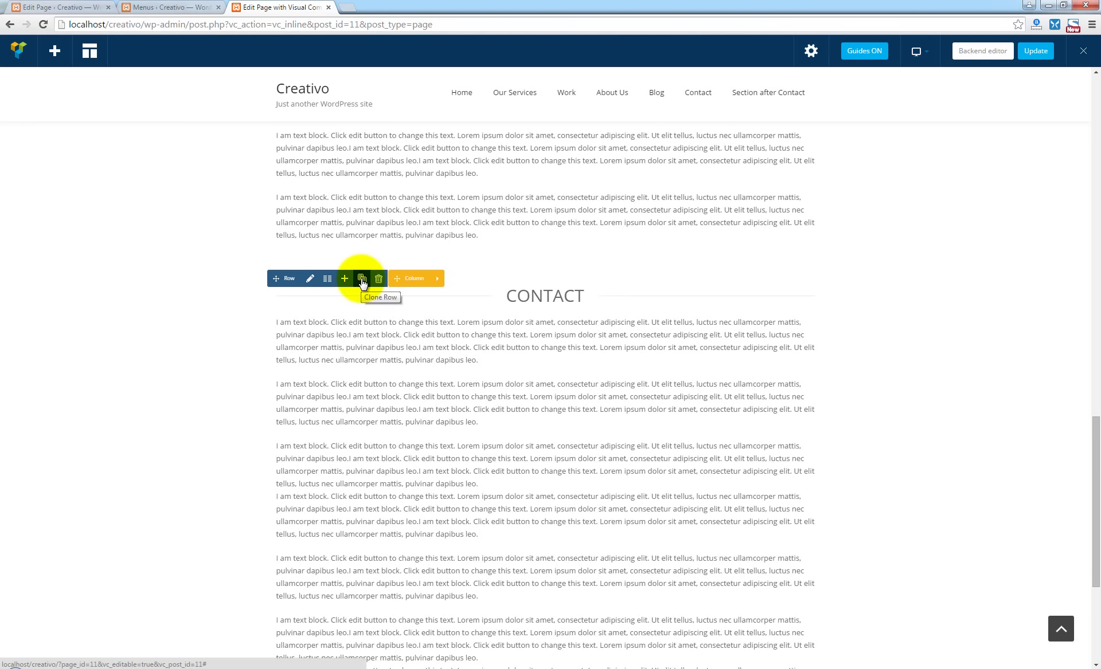
{"action": "left_click", "coordinate": [361, 280]}
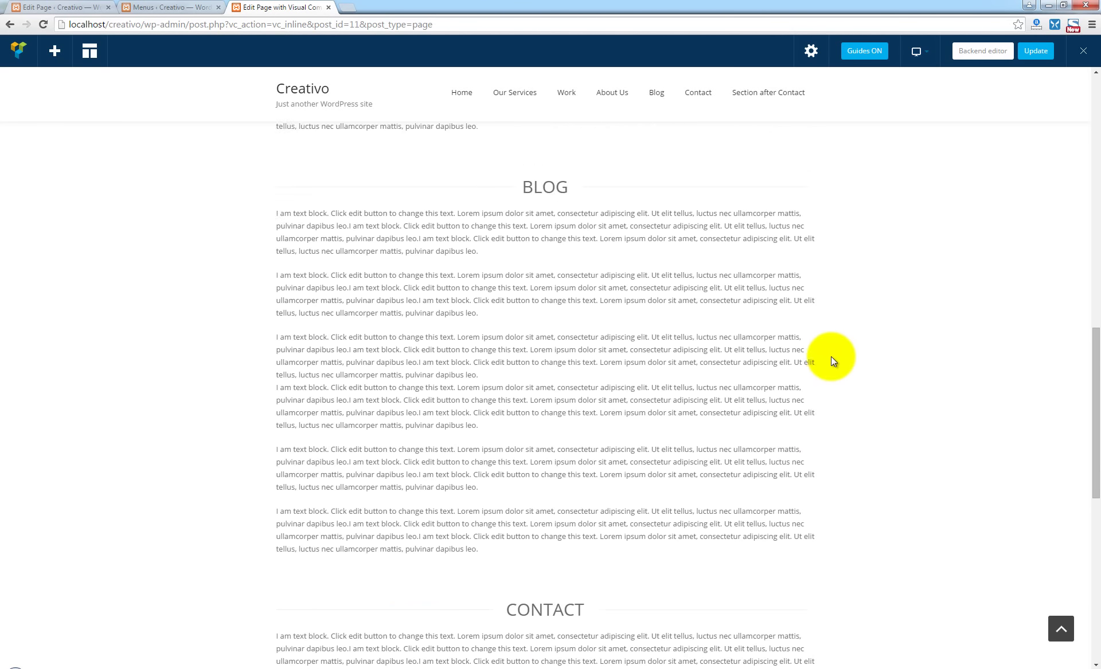
{"action": "scroll", "coordinate": [831, 357], "scroll_direction": "up", "scroll_amount": 9}
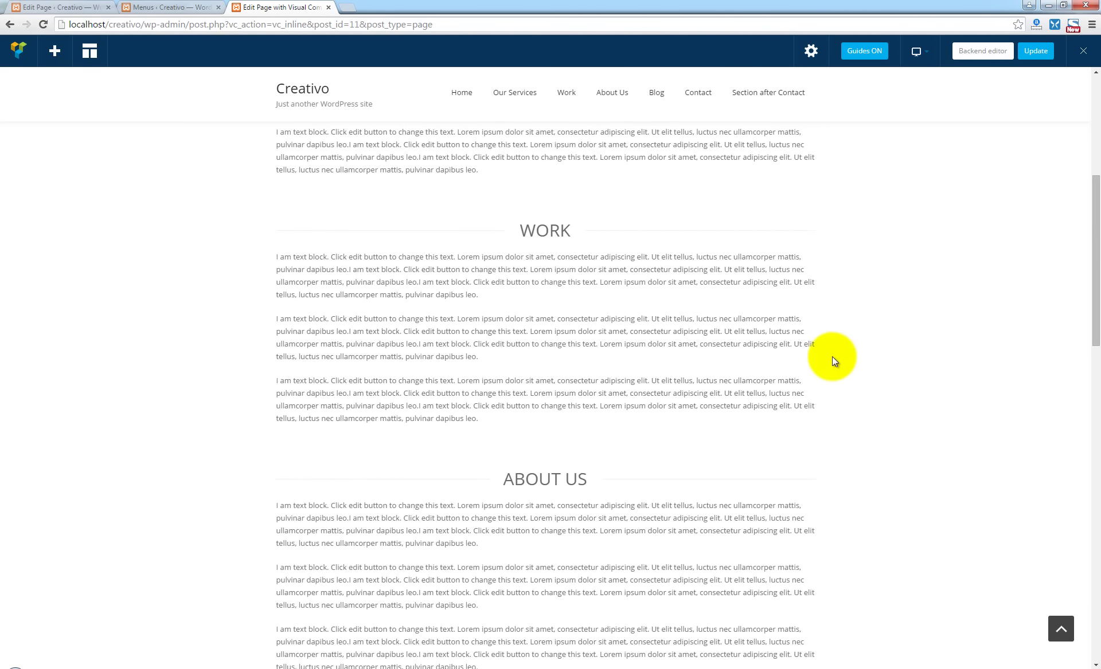
{"action": "scroll", "coordinate": [832, 360], "scroll_direction": "down", "scroll_amount": 2}
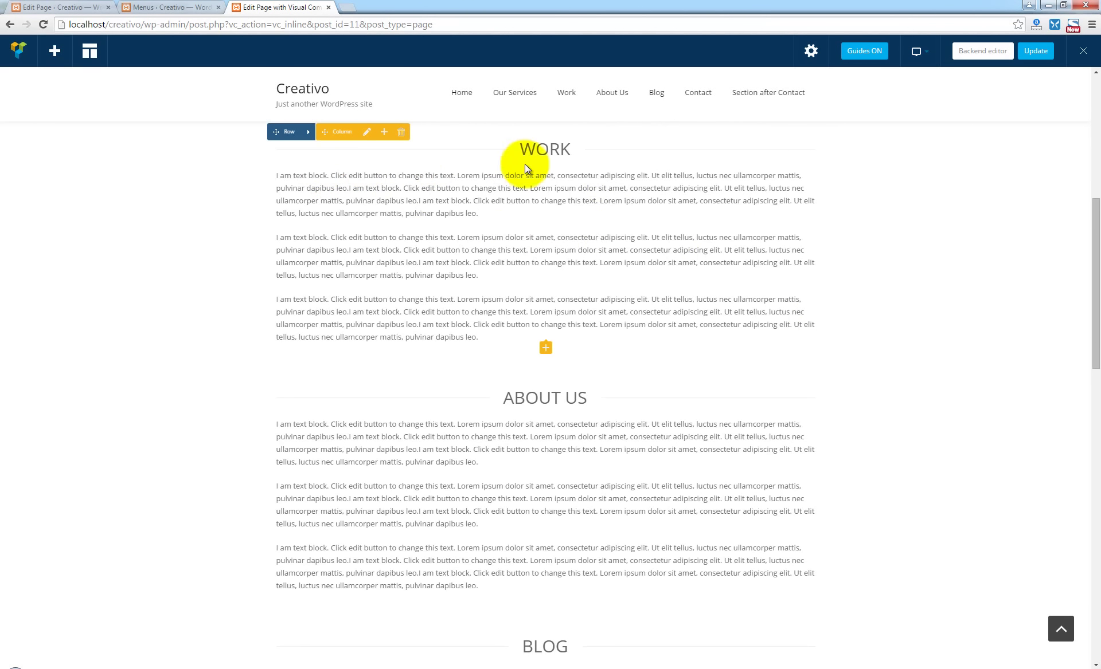
{"action": "mouse_move", "coordinate": [307, 131]}
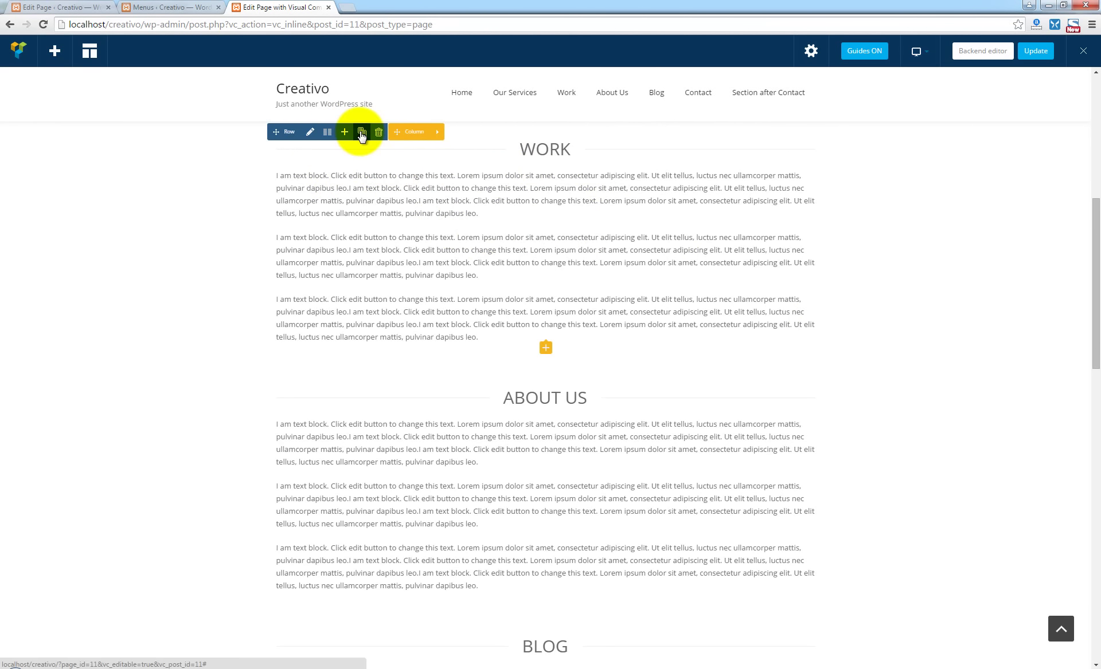
{"action": "scroll", "coordinate": [393, 204], "scroll_direction": "up", "scroll_amount": 2}
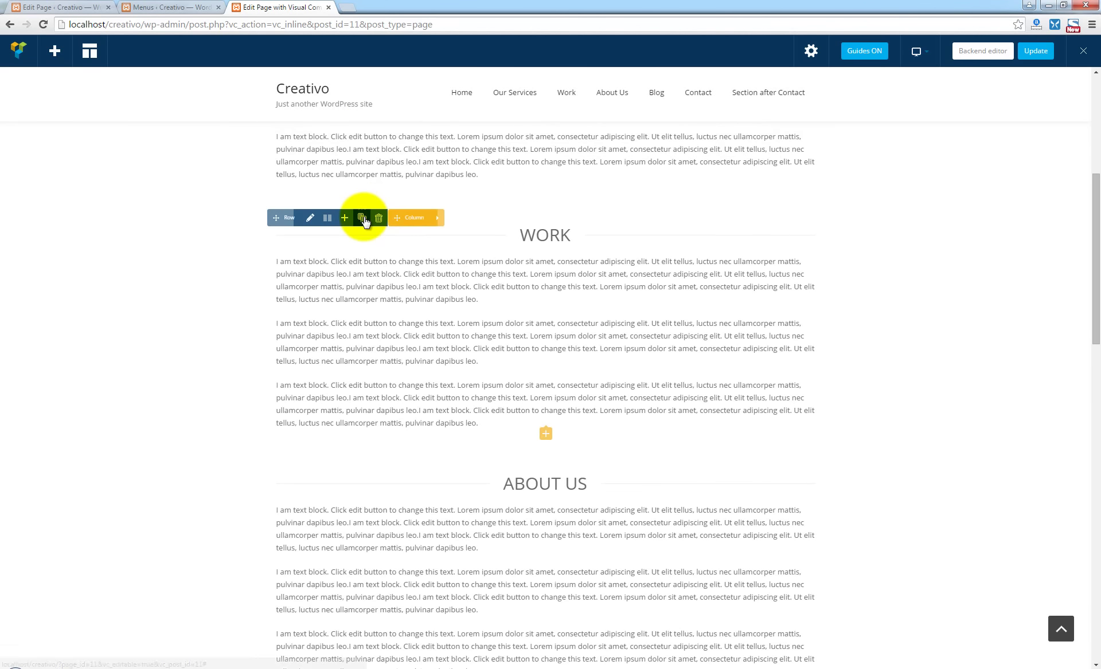
{"action": "left_click", "coordinate": [361, 218]}
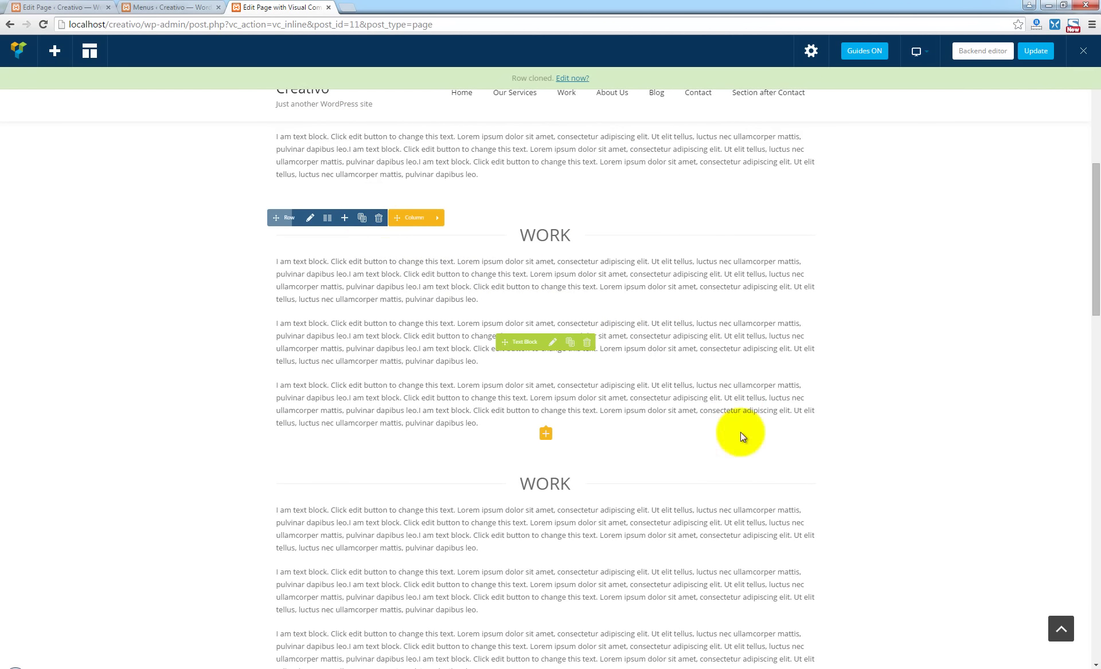
- Retitle the cloned Work row's heading as Section after Contact and save the box title settings
{"action": "scroll", "coordinate": [741, 433], "scroll_direction": "down", "scroll_amount": 2}
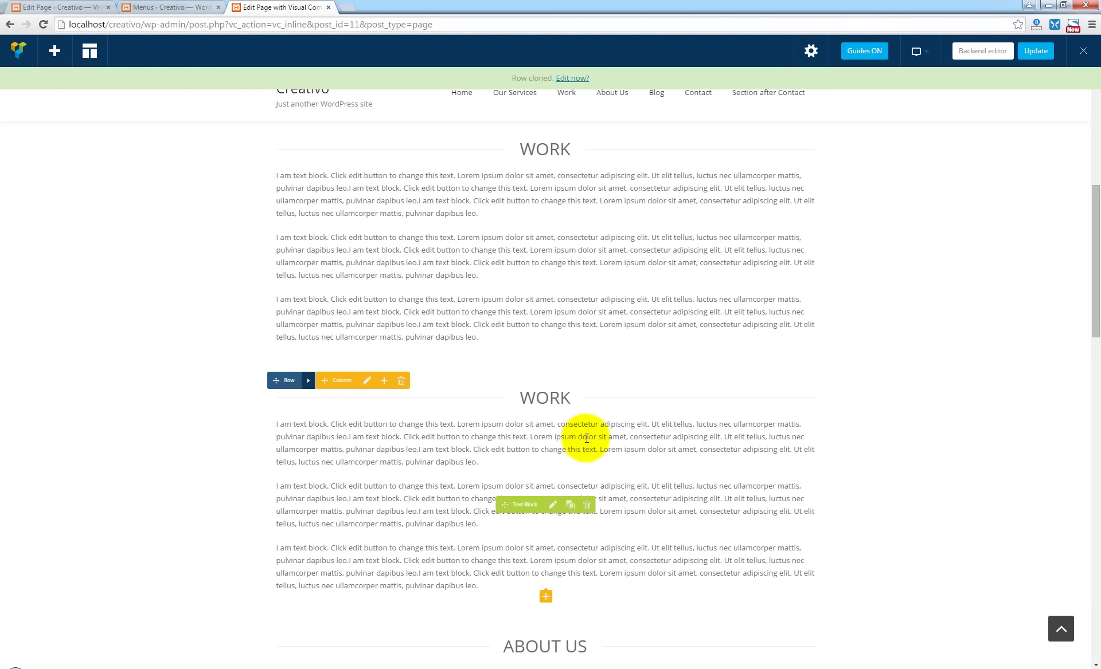
{"action": "left_click", "coordinate": [552, 398]}
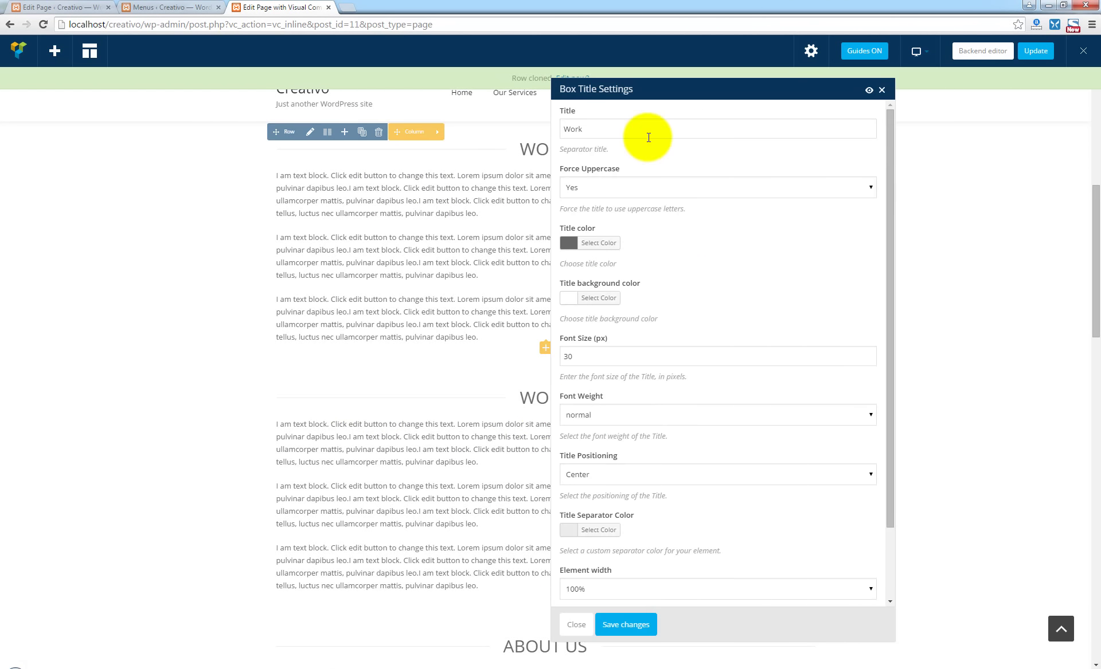
{"action": "double_click", "coordinate": [649, 138]}
{"action": "type", "text": "Sect"}
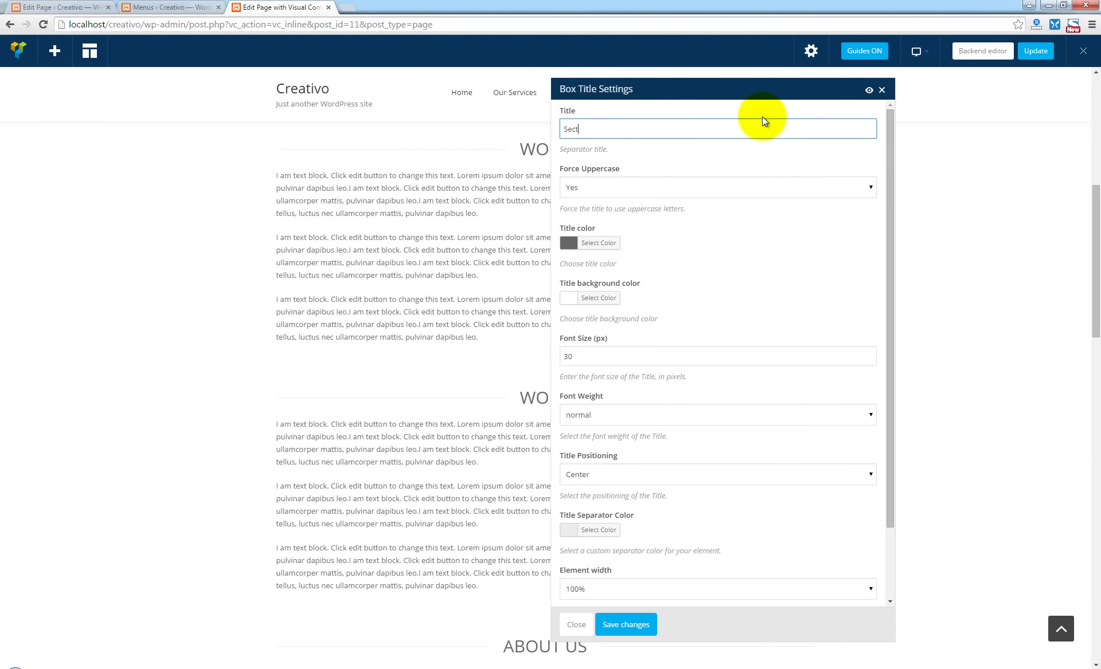
{"action": "type", "text": "ion after Contact"}
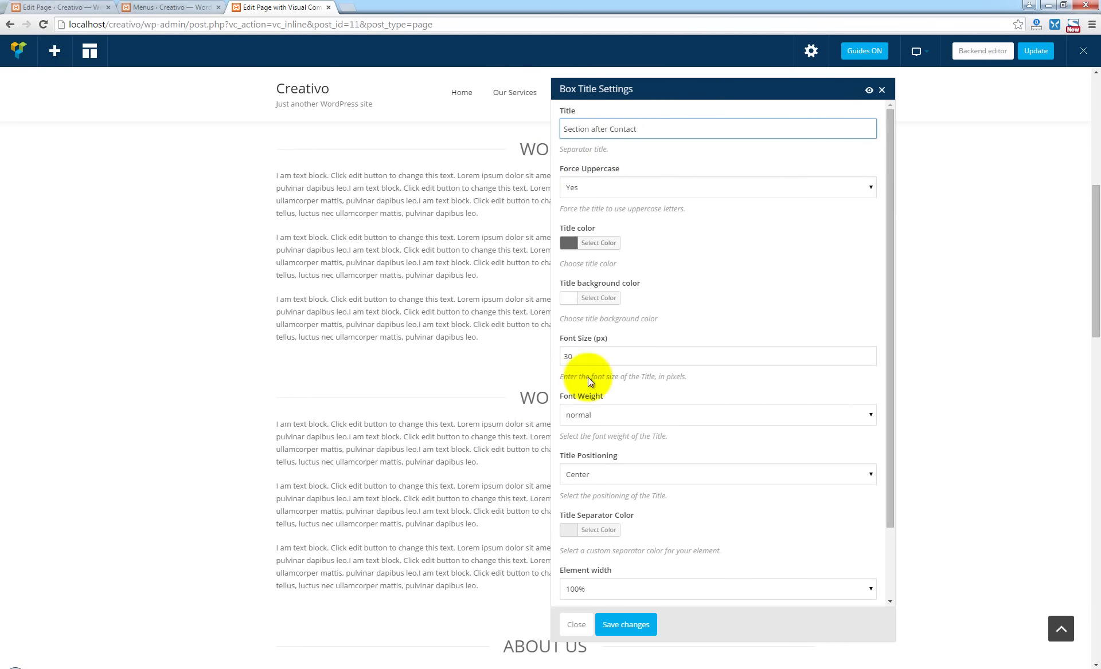
{"action": "left_click", "coordinate": [630, 626]}
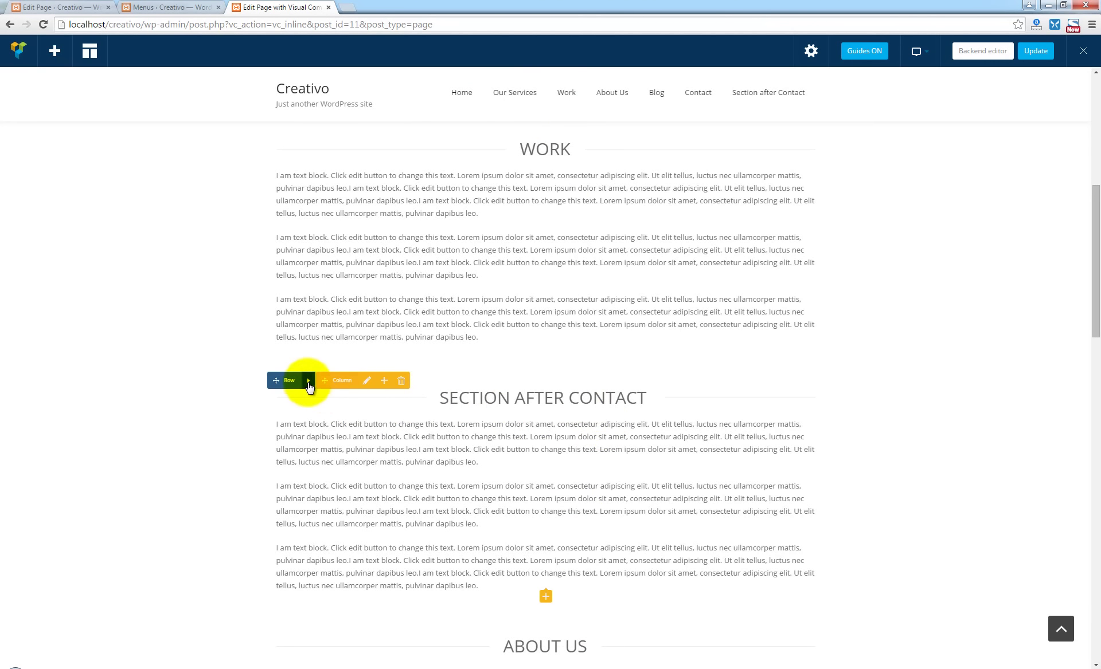
- Set the Section ID of the Section after Contact row to section5, save the row settings and close them
{"action": "mouse_move", "coordinate": [307, 383]}
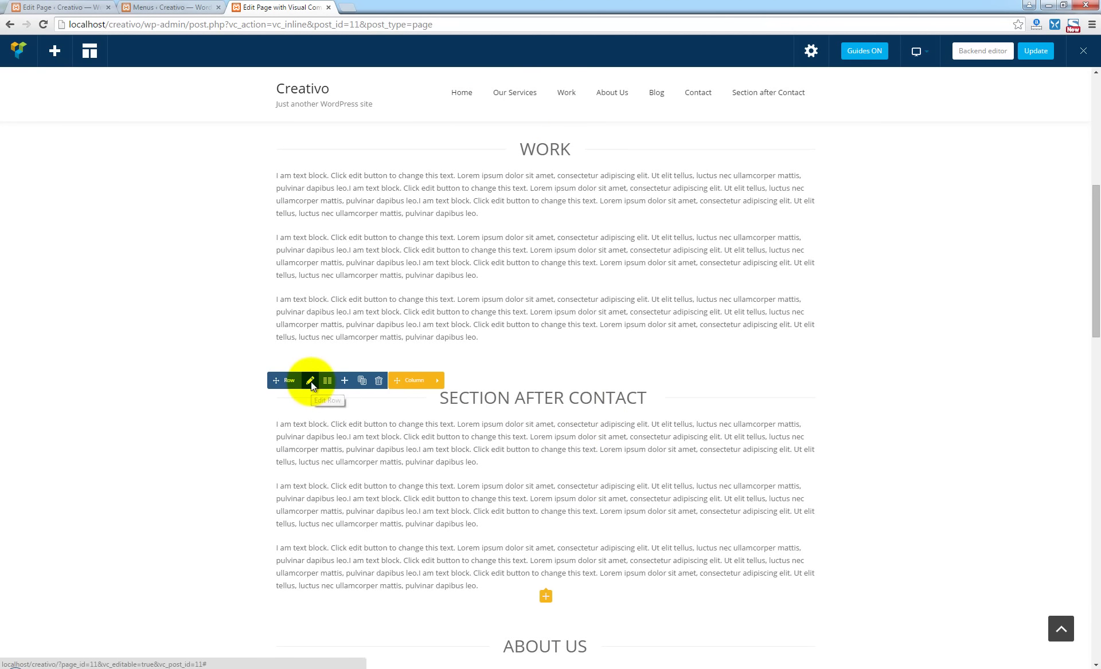
{"action": "left_click", "coordinate": [310, 381]}
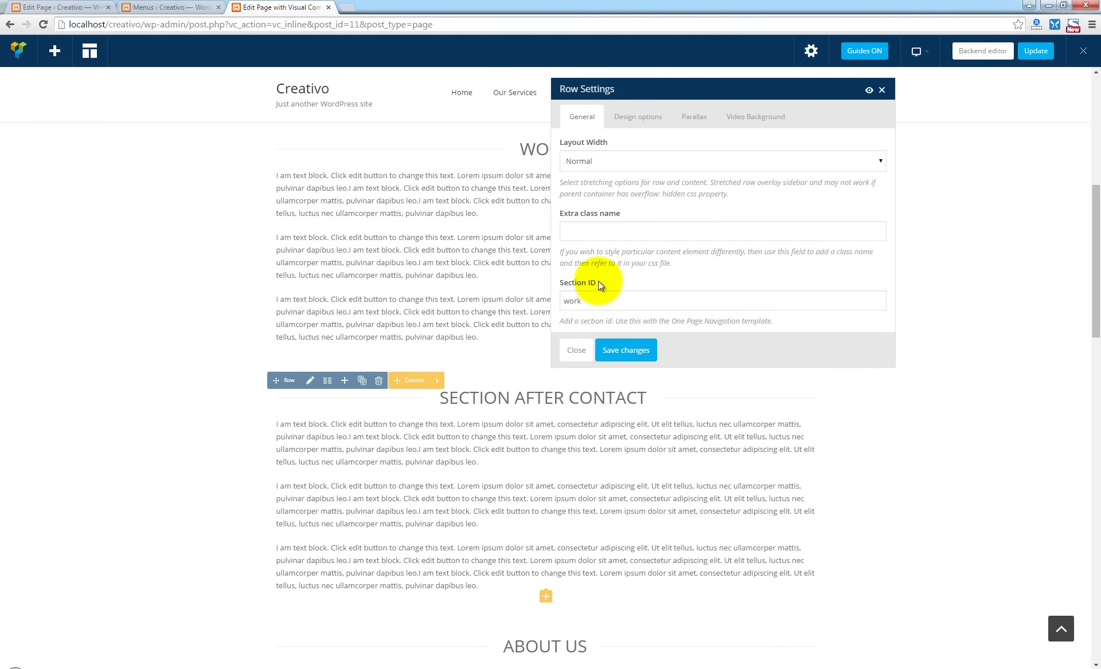
{"action": "left_click_drag", "start_coordinate": [593, 301], "coordinate": [539, 295]}
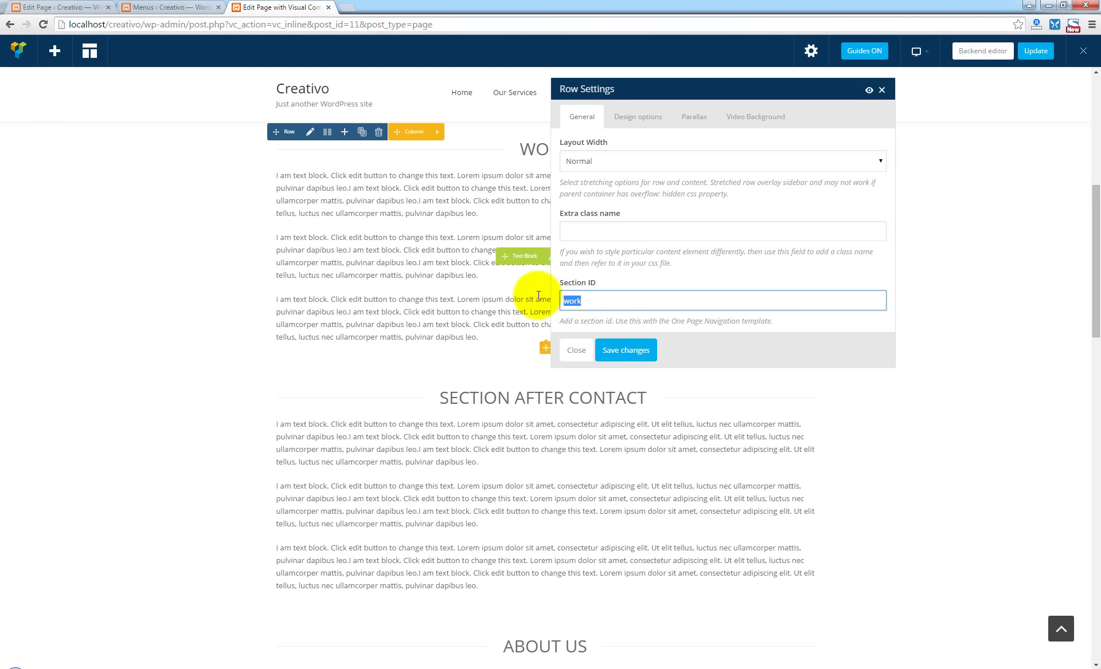
{"action": "type", "text": "section5"}
{"action": "left_click", "coordinate": [644, 350]}
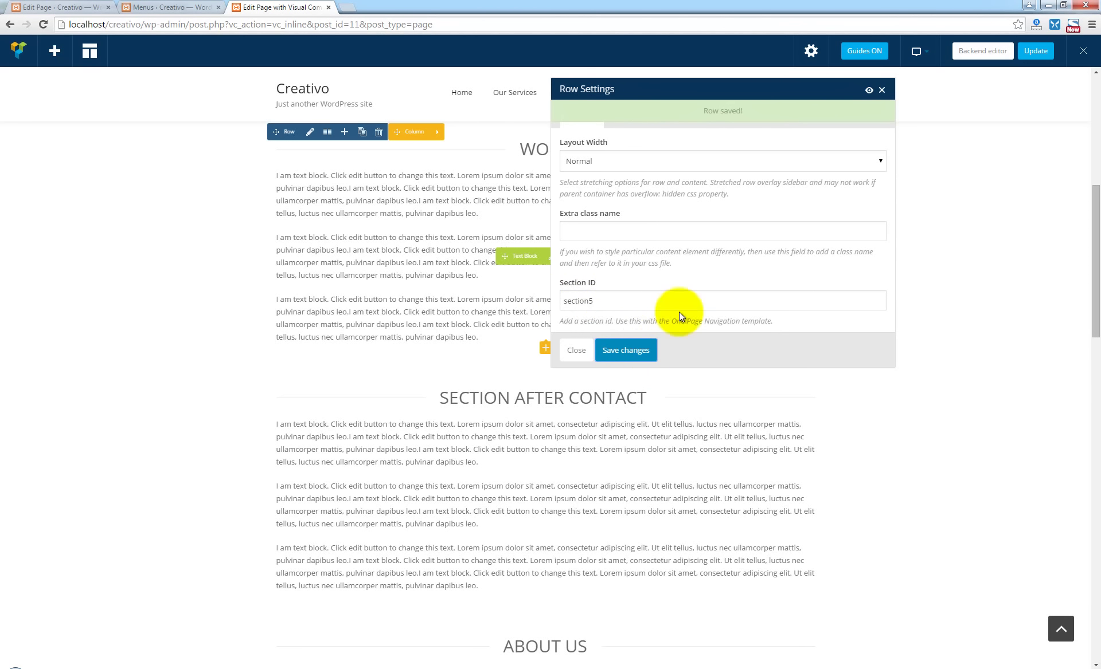
{"action": "left_click", "coordinate": [881, 90]}
- Update the page, exit the frontend editor and test the Section after Contact menu link on the live page
{"action": "left_click", "coordinate": [1035, 52]}
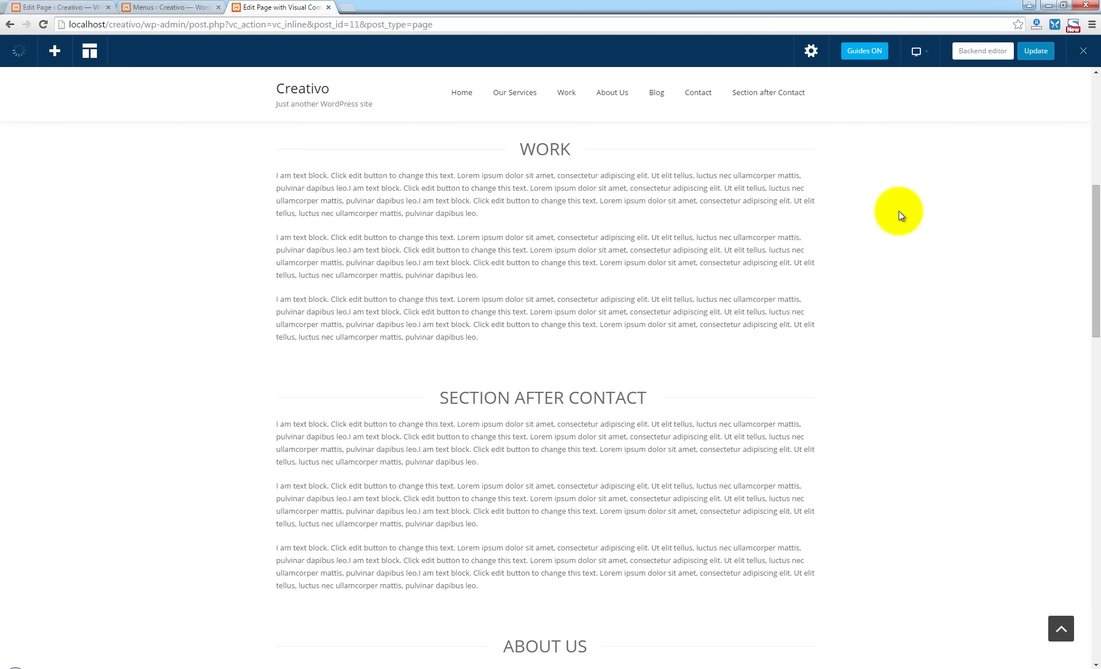
{"action": "left_click", "coordinate": [1083, 50]}
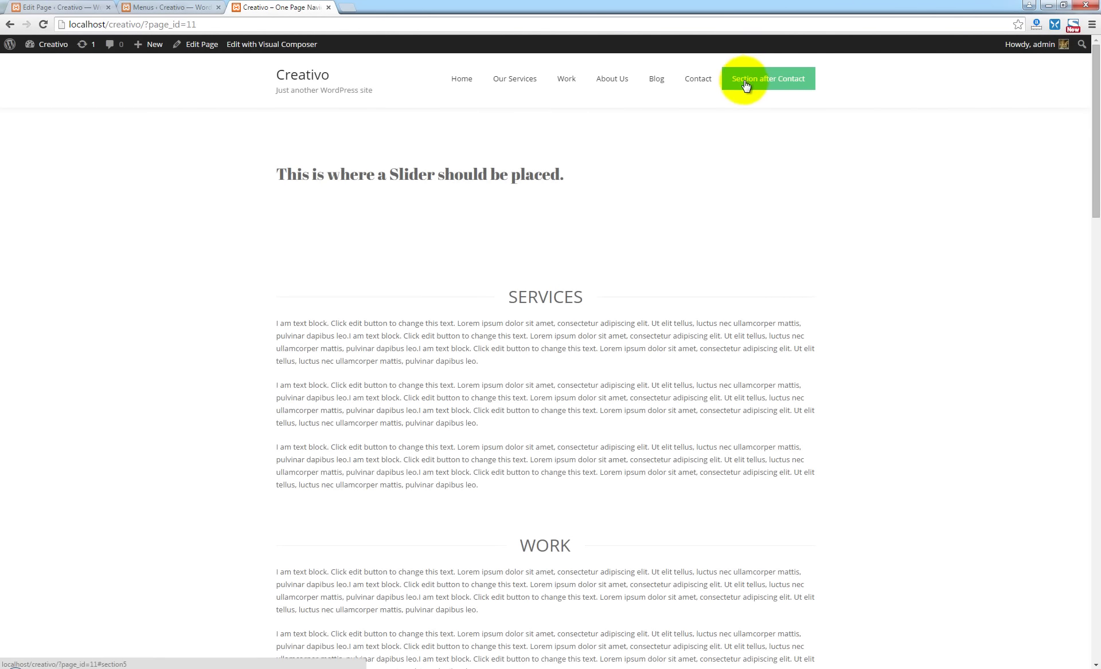
{"action": "left_click", "coordinate": [771, 85]}
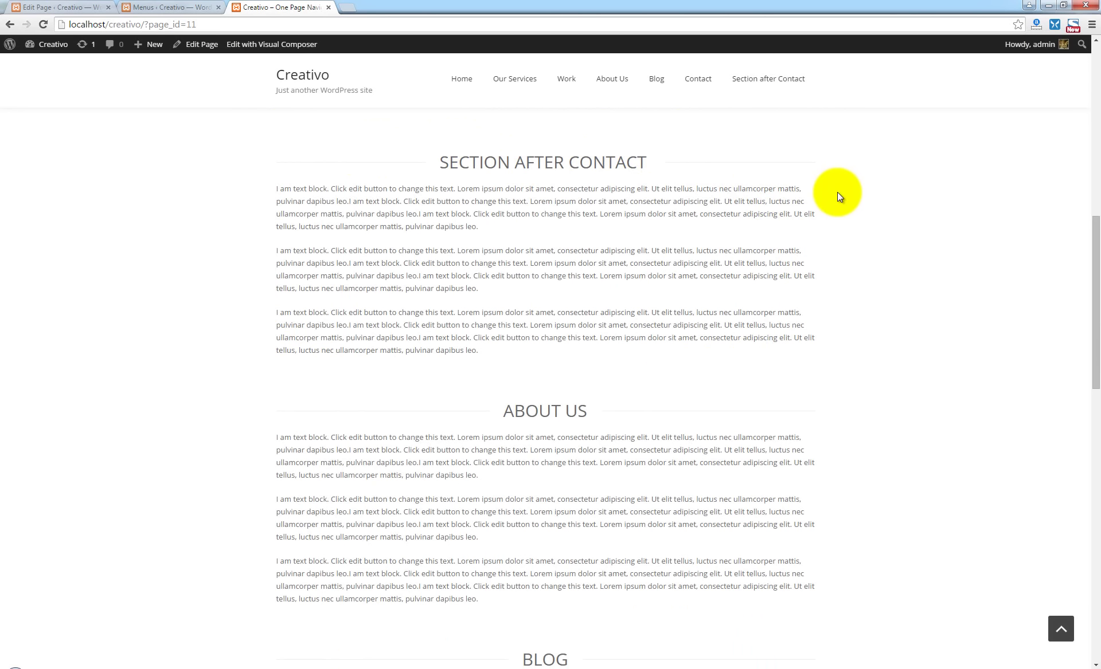
- Return to the menu editor and check the URL of the Section after Contact item
{"action": "left_click", "coordinate": [157, 7]}
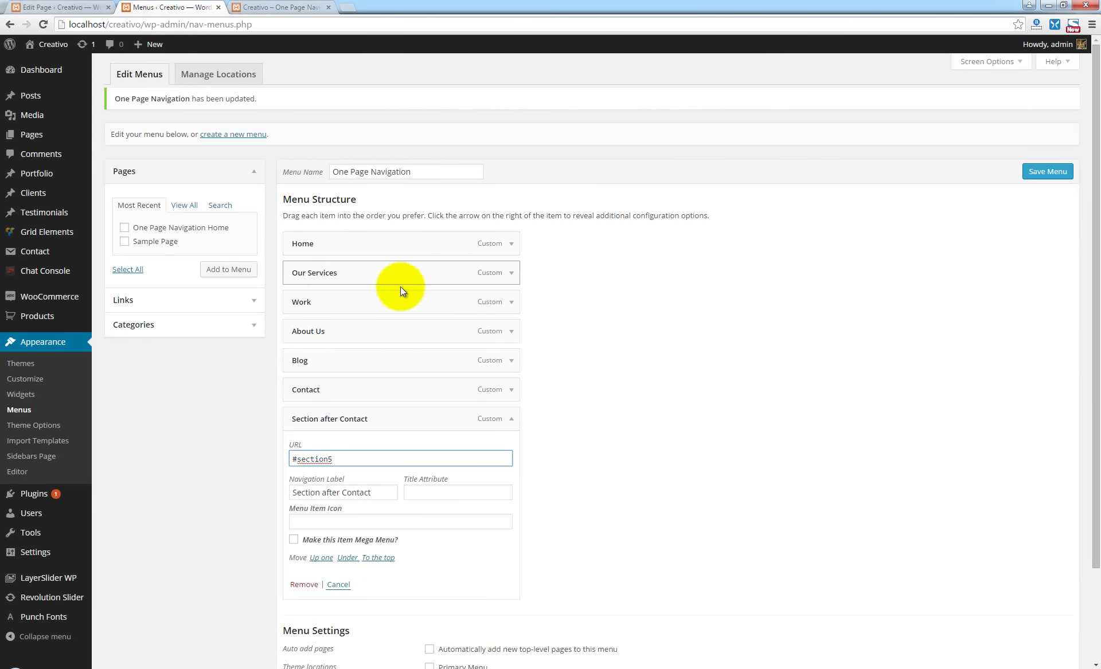
{"action": "triple_click", "coordinate": [336, 459]}
{"action": "left_click", "coordinate": [341, 457]}
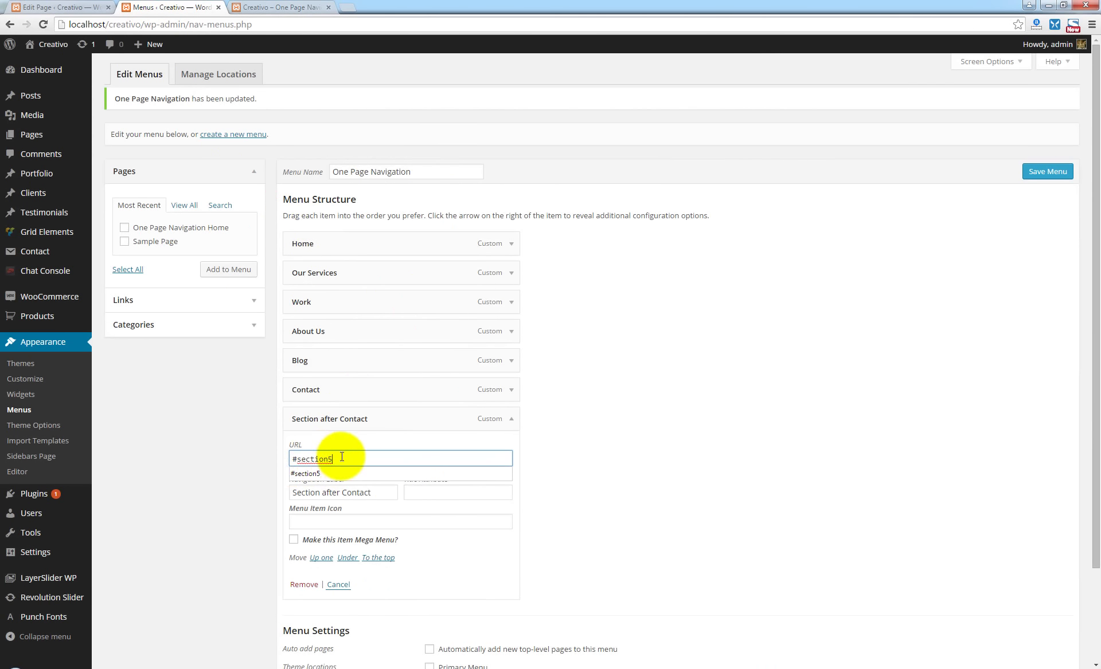
{"action": "left_click", "coordinate": [574, 458]}
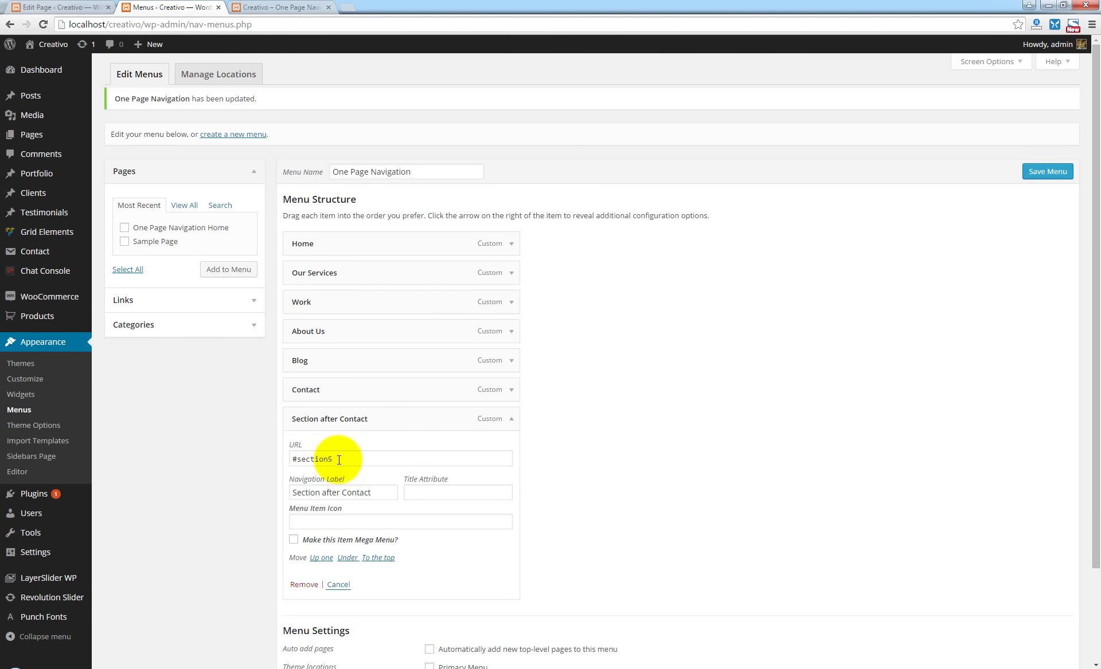
- Start a new custom menu link with # as its URL
{"action": "left_click", "coordinate": [248, 302]}
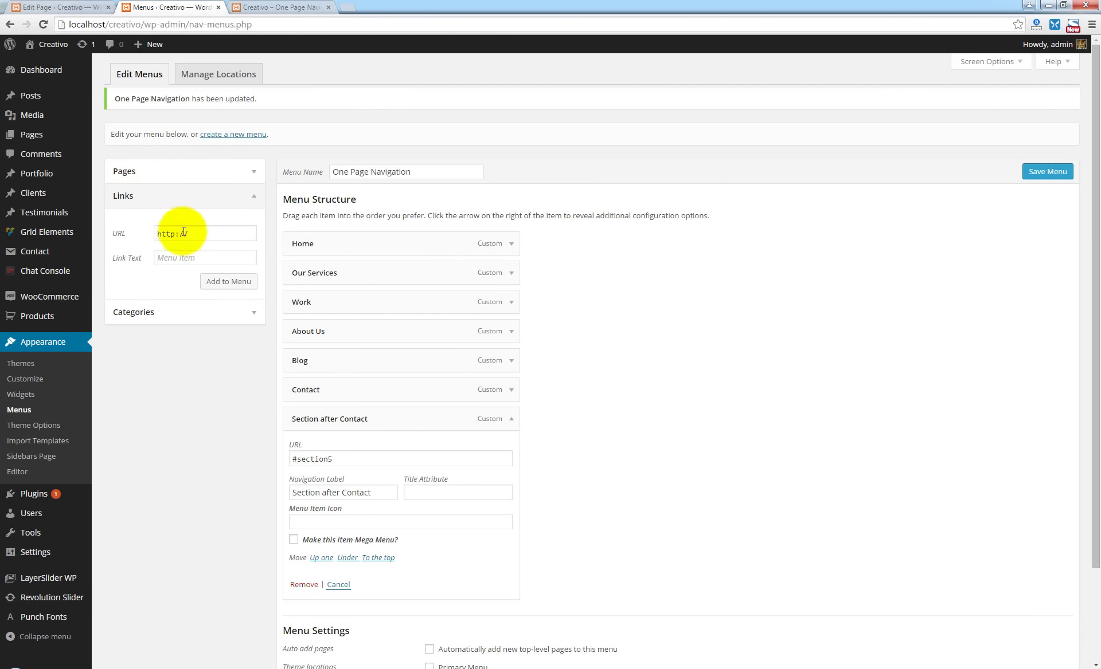
{"action": "left_click_drag", "start_coordinate": [194, 232], "coordinate": [138, 230]}
{"action": "type", "text": "#"}
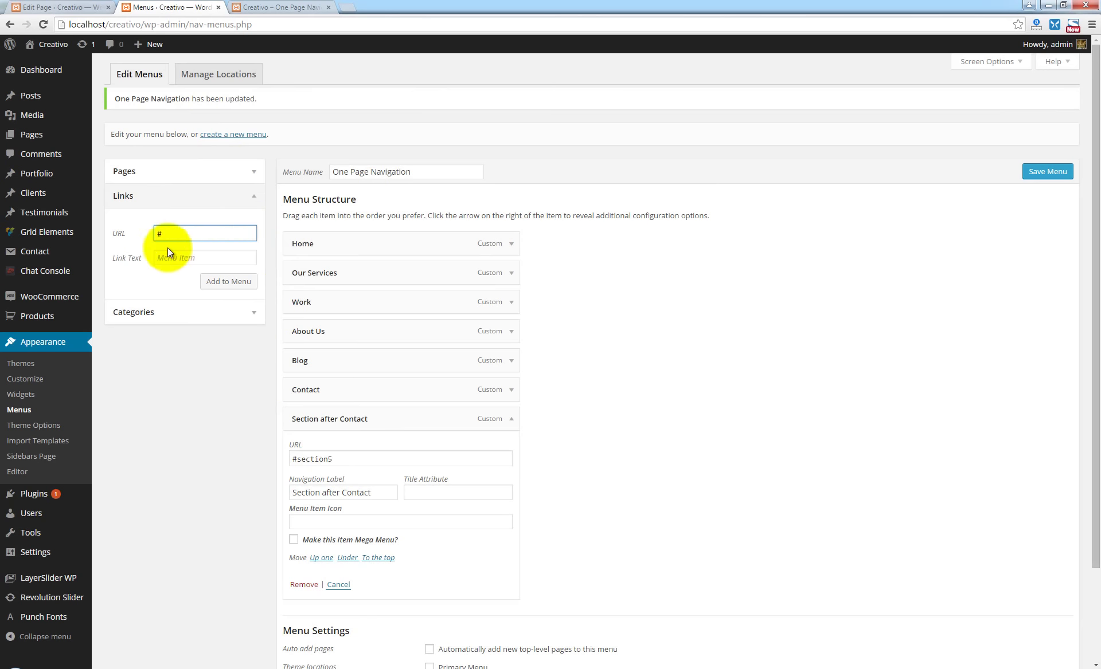
{"action": "left_click", "coordinate": [201, 259]}
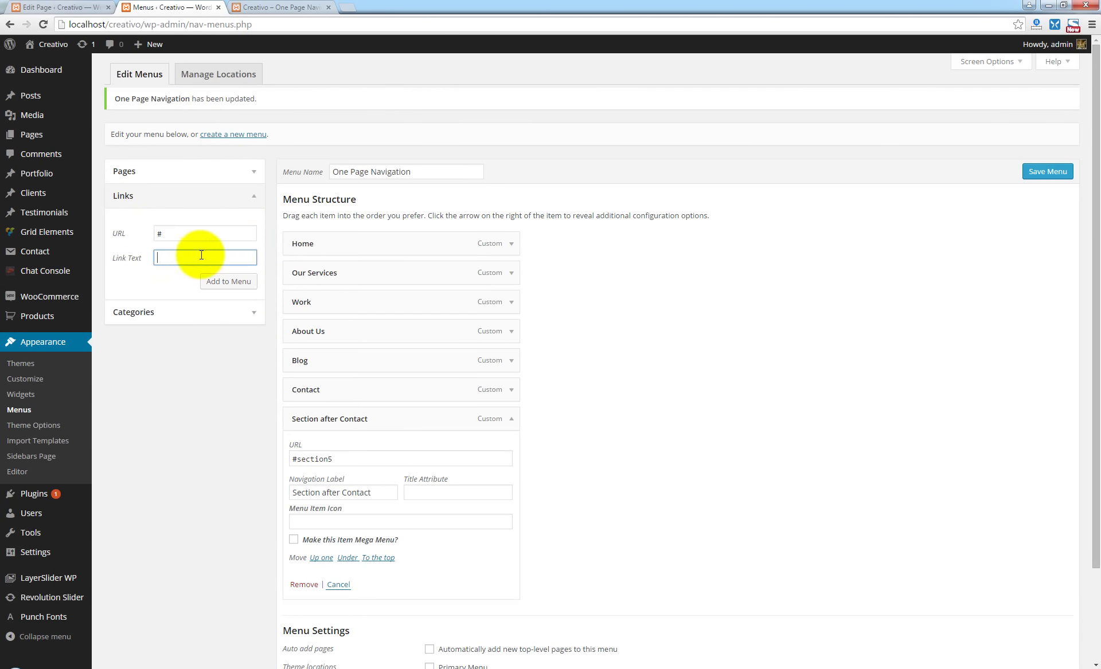
- In the page's backend editor, check the Section ID of the row below the custom heading and the page's Template attribute
{"action": "left_click", "coordinate": [54, 8]}
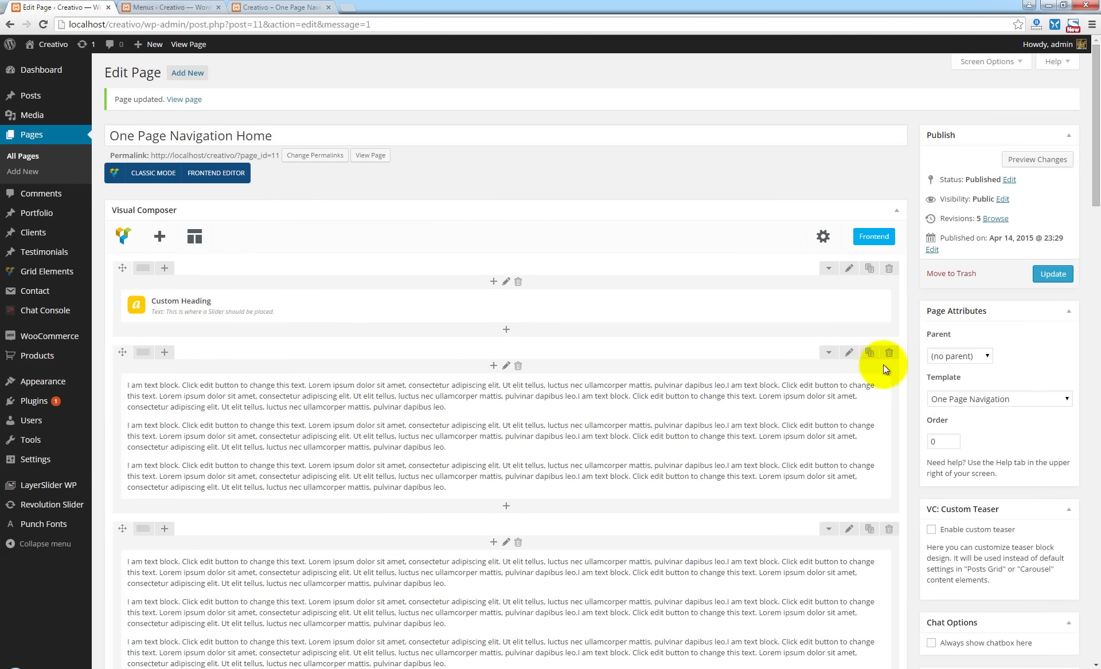
{"action": "scroll", "coordinate": [900, 349], "scroll_direction": "down", "scroll_amount": 2}
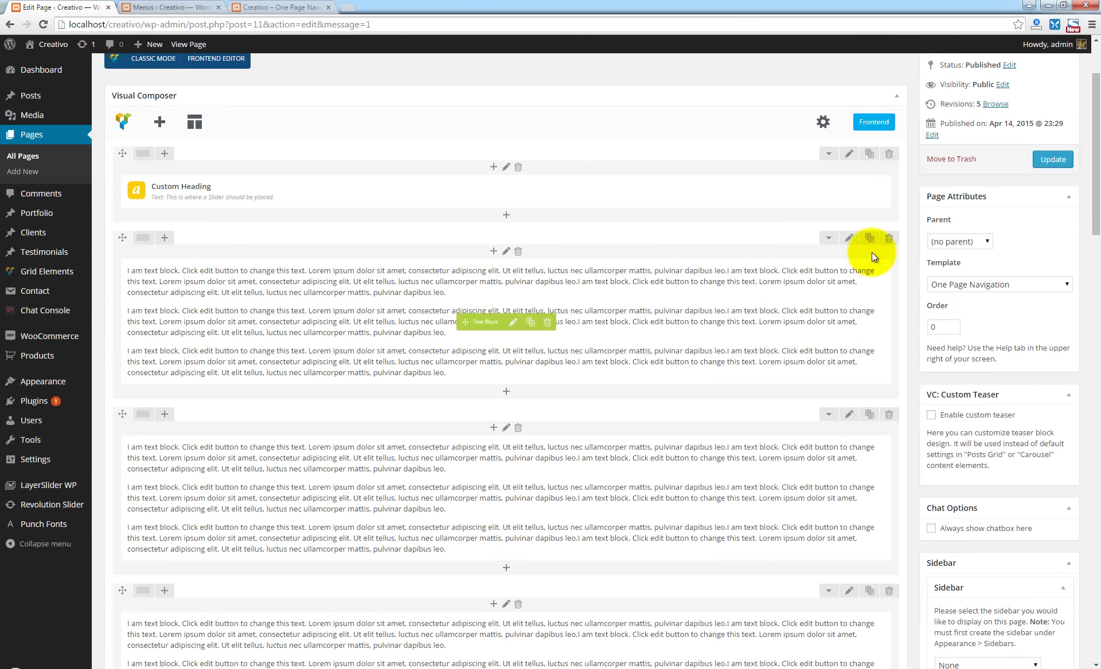
{"action": "left_click", "coordinate": [847, 238]}
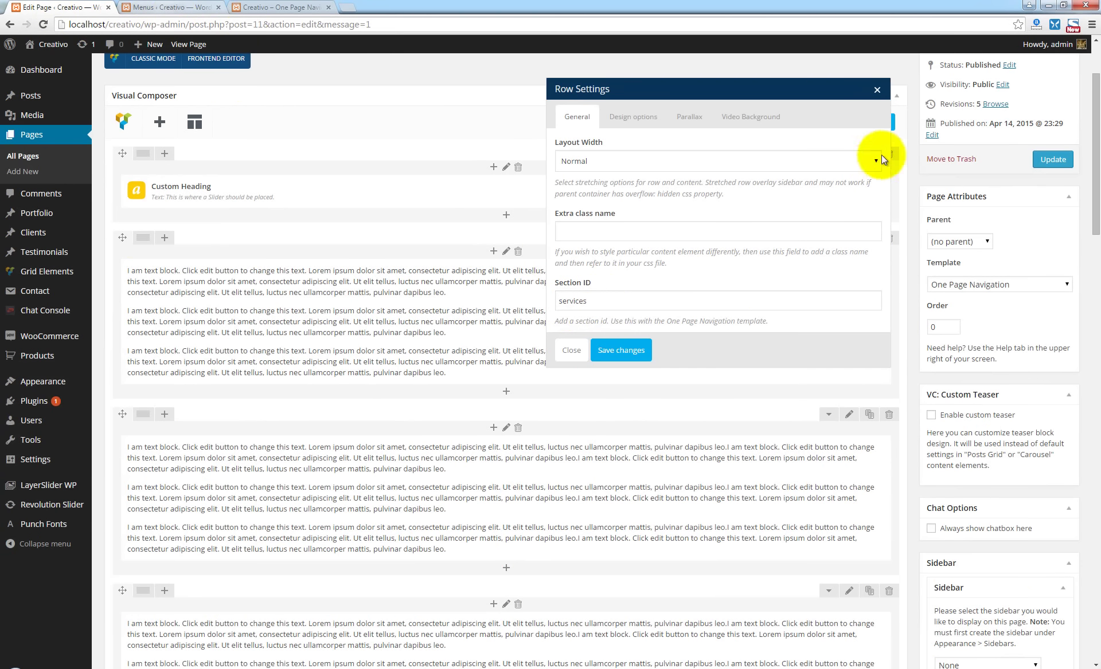
{"action": "left_click", "coordinate": [877, 90]}
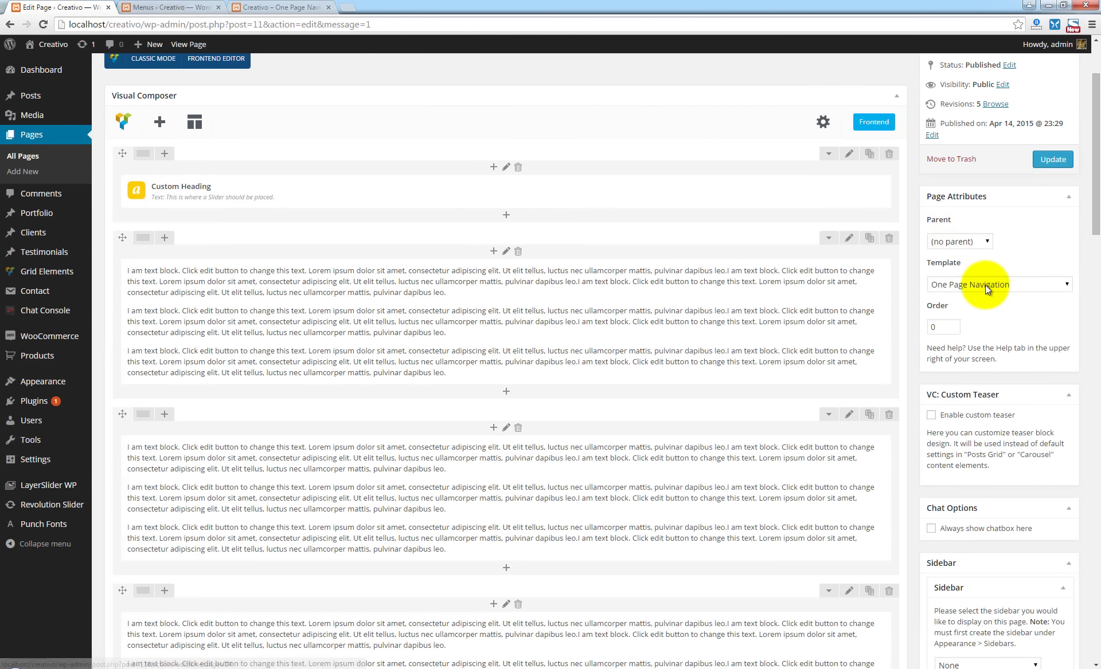
{"action": "left_click_drag", "start_coordinate": [927, 263], "coordinate": [963, 262]}
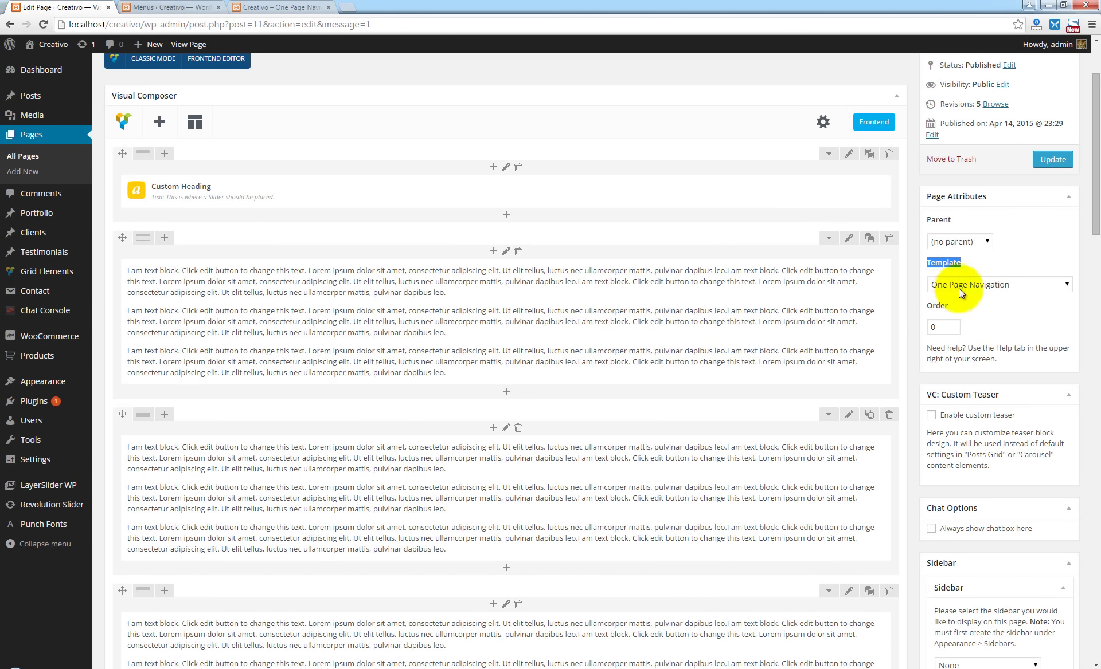
{"action": "left_click", "coordinate": [252, 8]}
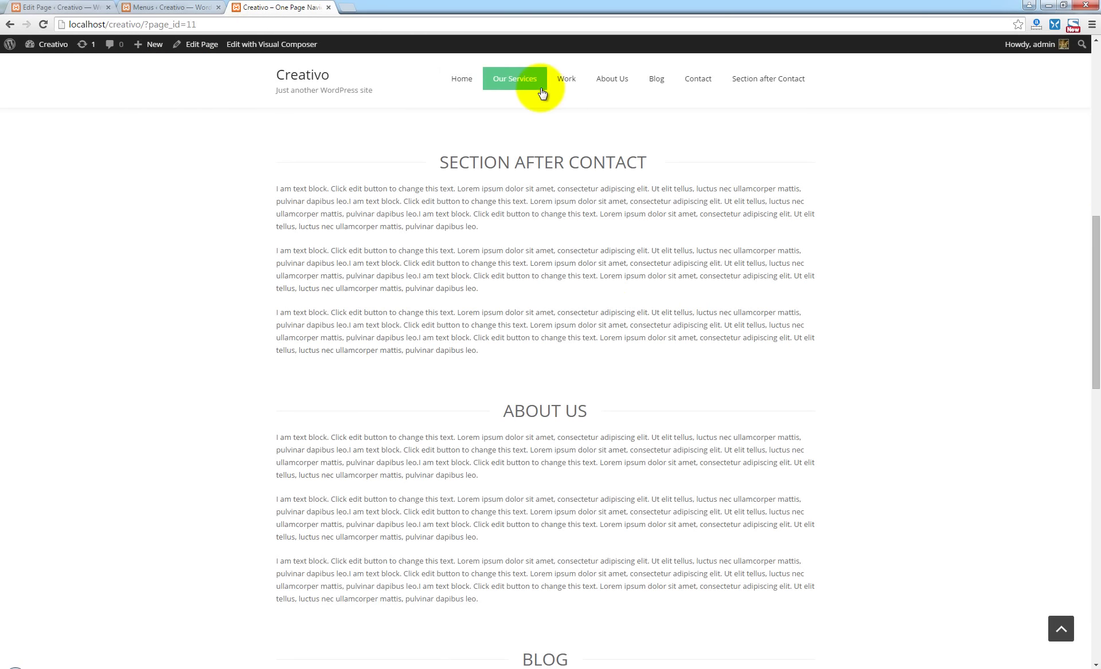
{"action": "left_click", "coordinate": [153, 7]}
{"action": "left_click", "coordinate": [74, 7]}
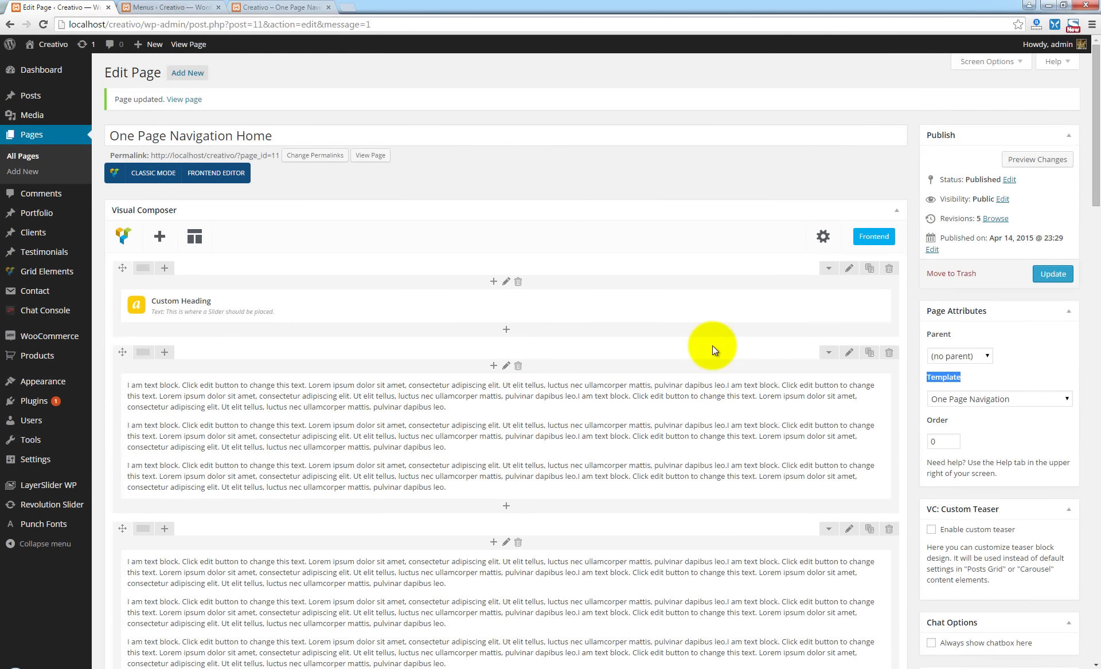
{"action": "left_click", "coordinate": [494, 160]}
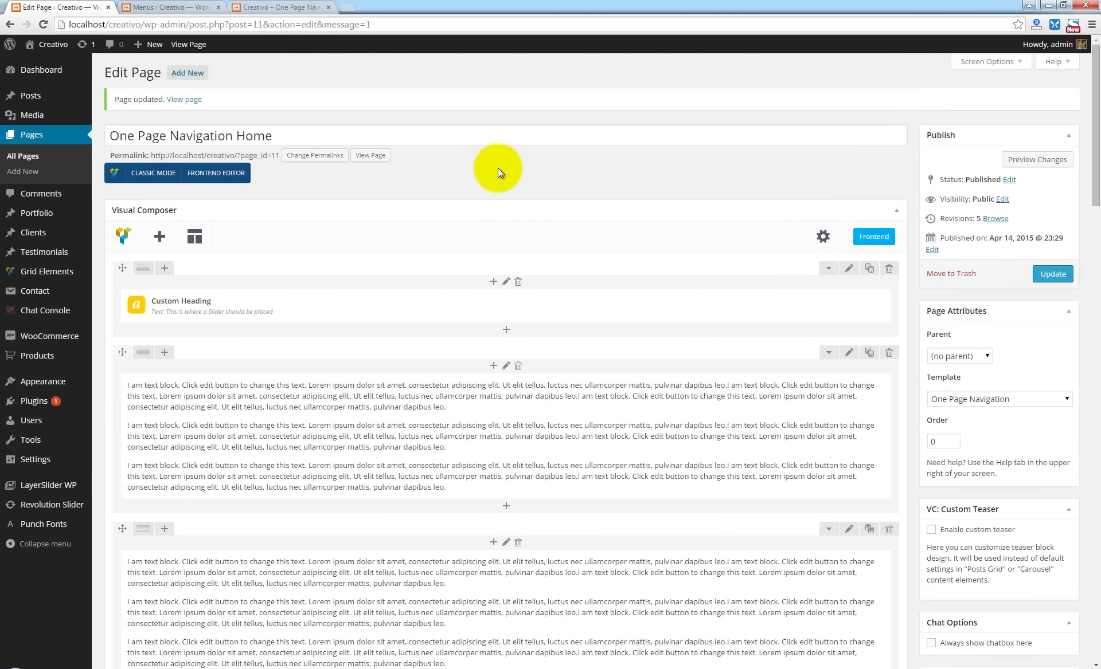